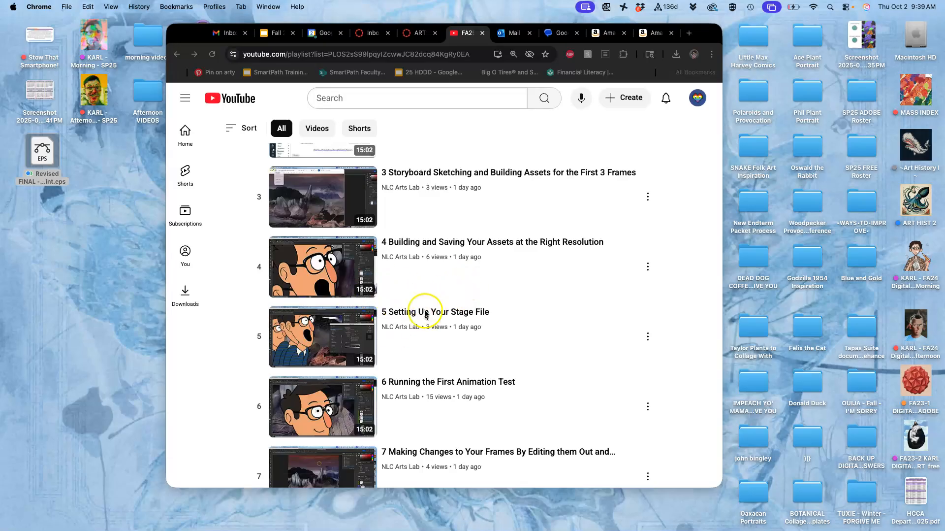
Step: Switch from the YouTube playlist to the ARTS-2348-001 course page and open its Assignments page
{"action": "scroll", "coordinate": [388, 323], "scroll_direction": "up", "scroll_amount": 3}
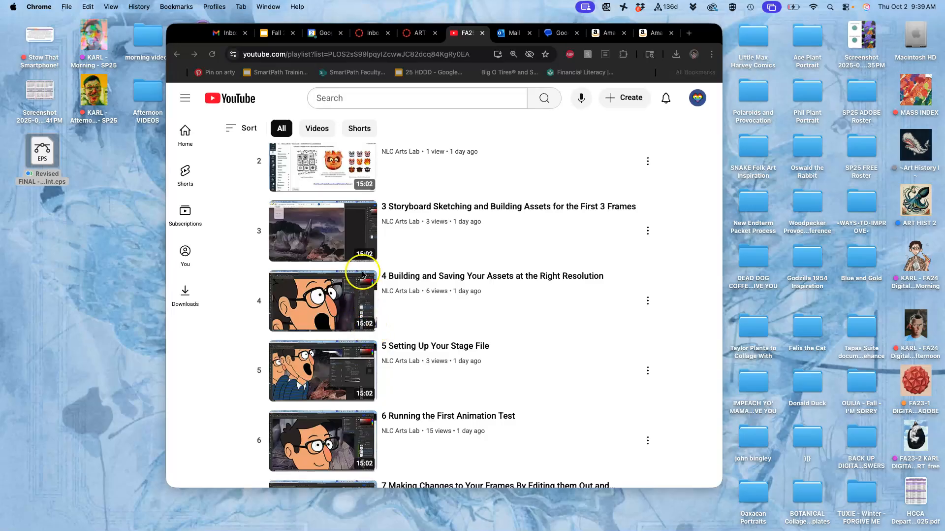
{"action": "scroll", "coordinate": [337, 186], "scroll_direction": "up", "scroll_amount": 5}
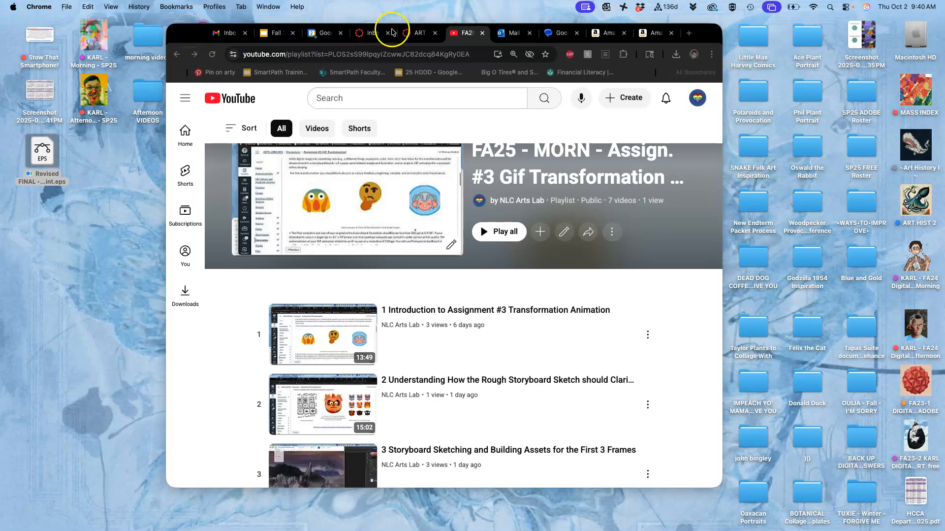
{"action": "left_click", "coordinate": [422, 33]}
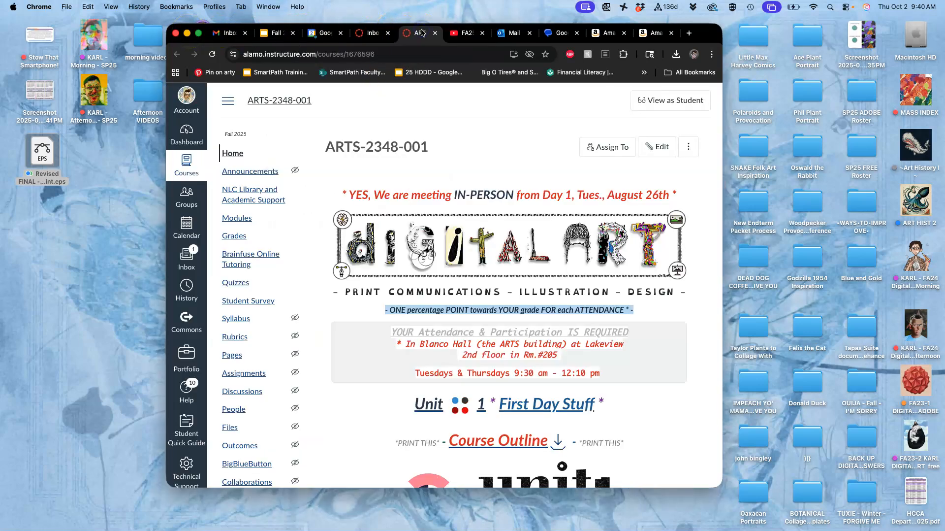
{"action": "scroll", "coordinate": [517, 375], "scroll_direction": "down", "scroll_amount": 5}
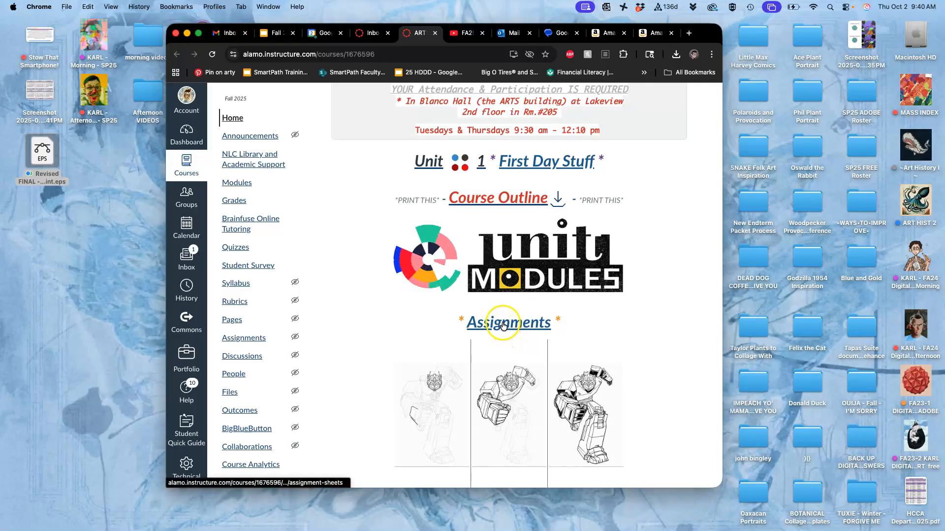
{"action": "left_click", "coordinate": [502, 323]}
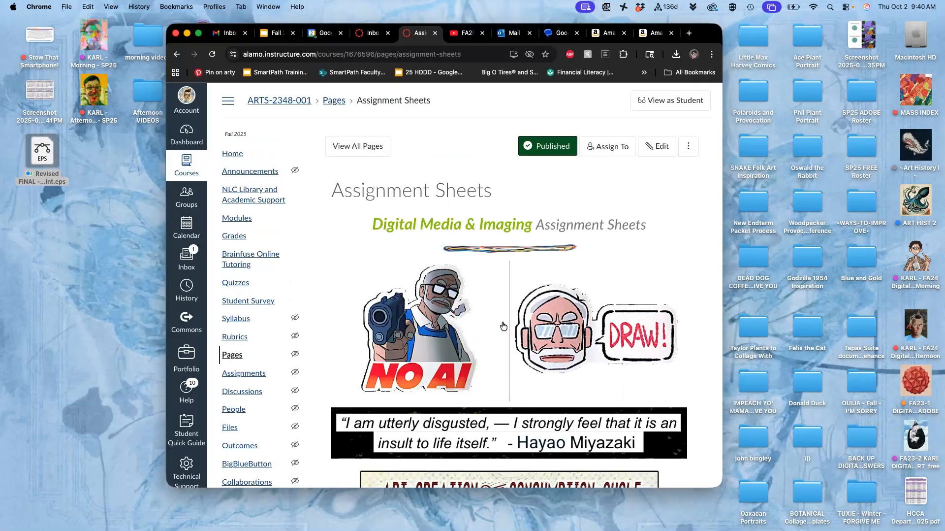
Step: Open the Digital Honors Mentorship Presentation on GIF animating, listed under Assignment #3, in a new window
{"action": "scroll", "coordinate": [503, 325], "scroll_direction": "down", "scroll_amount": 12}
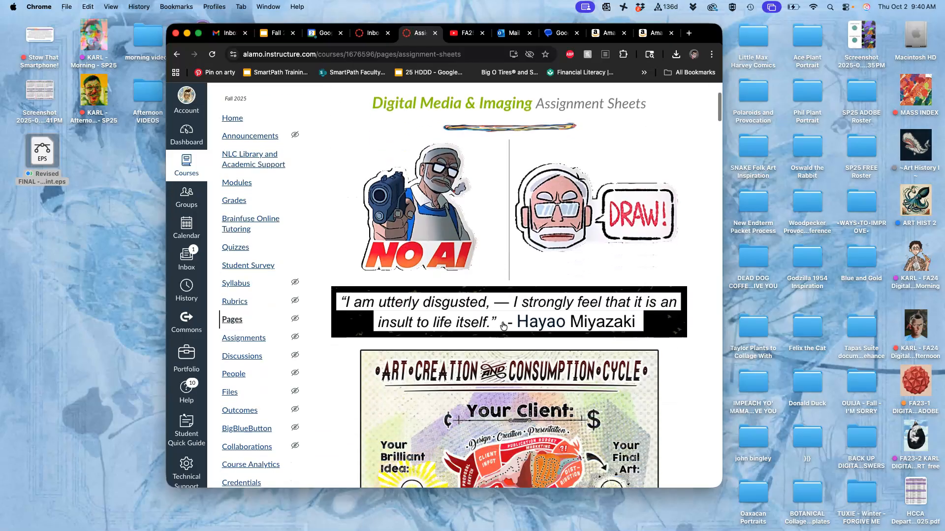
{"action": "scroll", "coordinate": [503, 325], "scroll_direction": "down", "scroll_amount": 5}
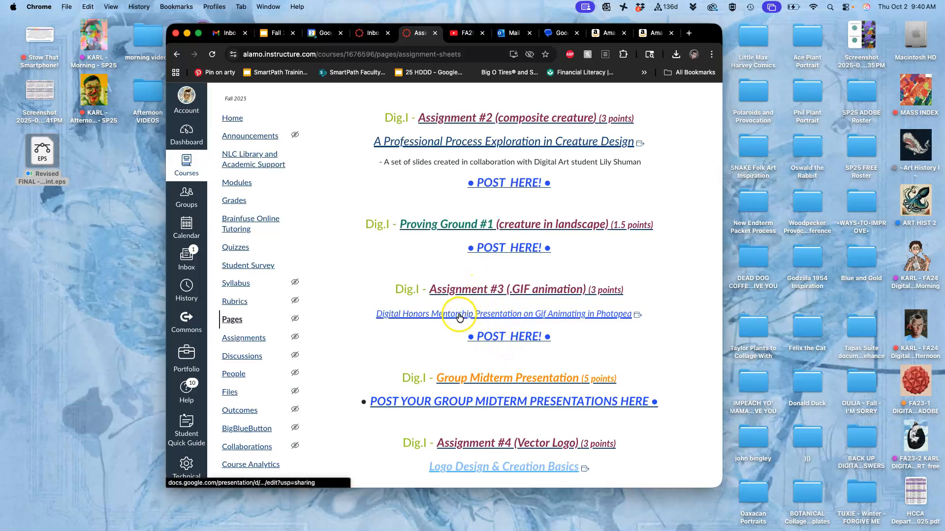
{"action": "right_click", "coordinate": [476, 315]}
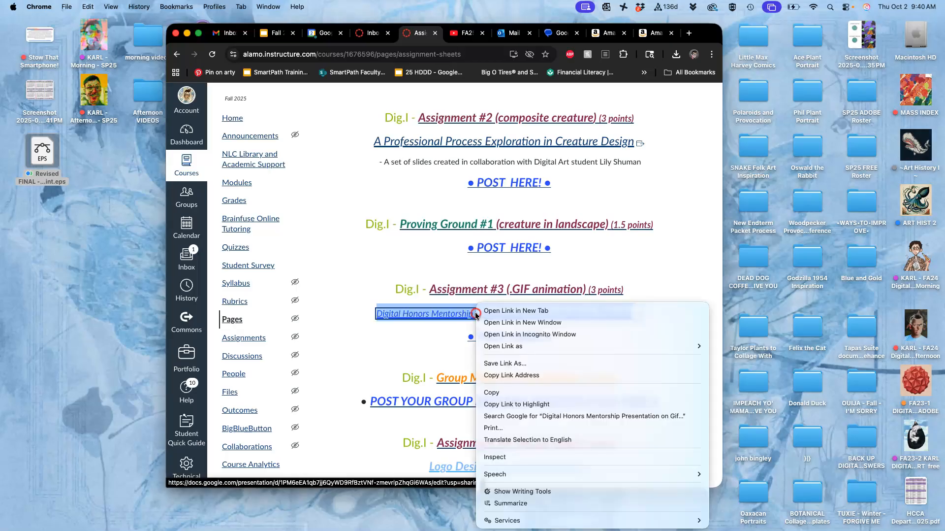
{"action": "left_click", "coordinate": [507, 322]}
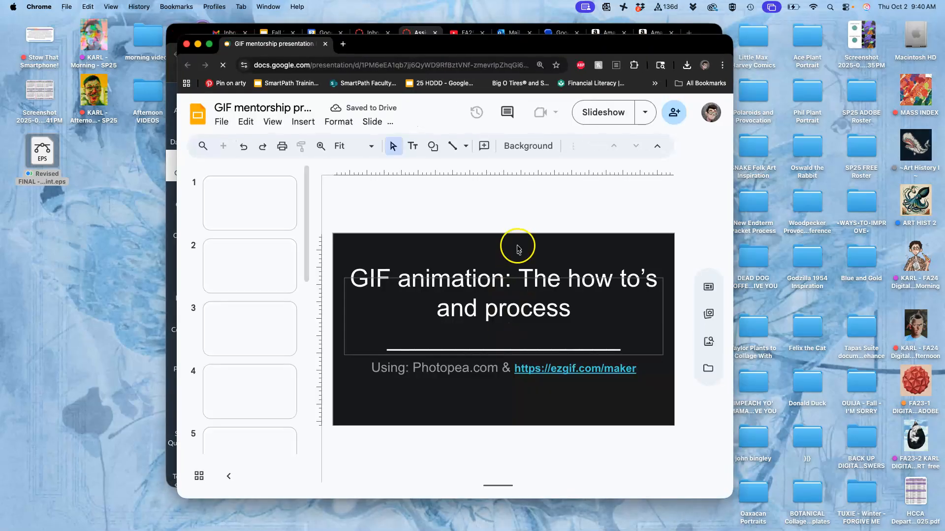
Step: Review the GIF animation slides one by one, from setting up the canvas through layers and sketches to using Gifmaker
{"action": "left_click", "coordinate": [256, 271]}
{"action": "left_click", "coordinate": [261, 327]}
{"action": "left_click", "coordinate": [261, 385]}
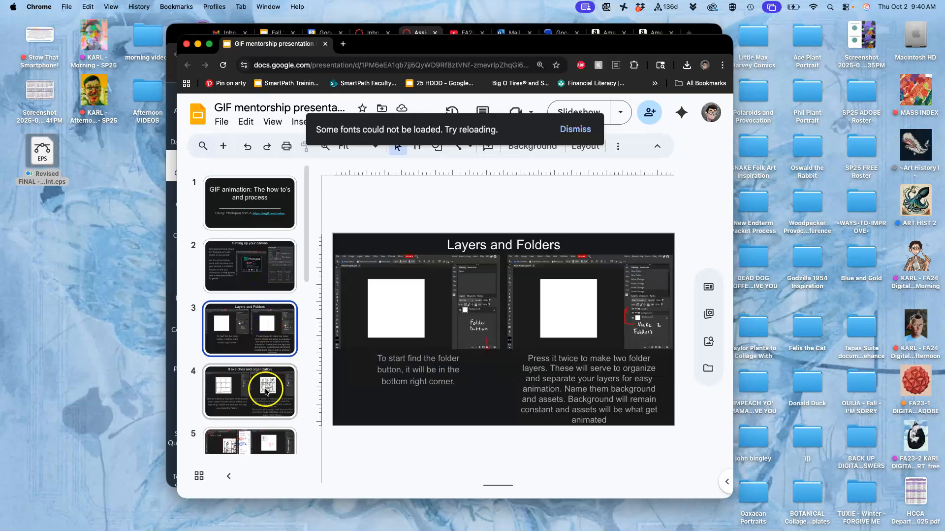
{"action": "scroll", "coordinate": [266, 392], "scroll_direction": "down", "scroll_amount": 1}
{"action": "left_click", "coordinate": [266, 392]}
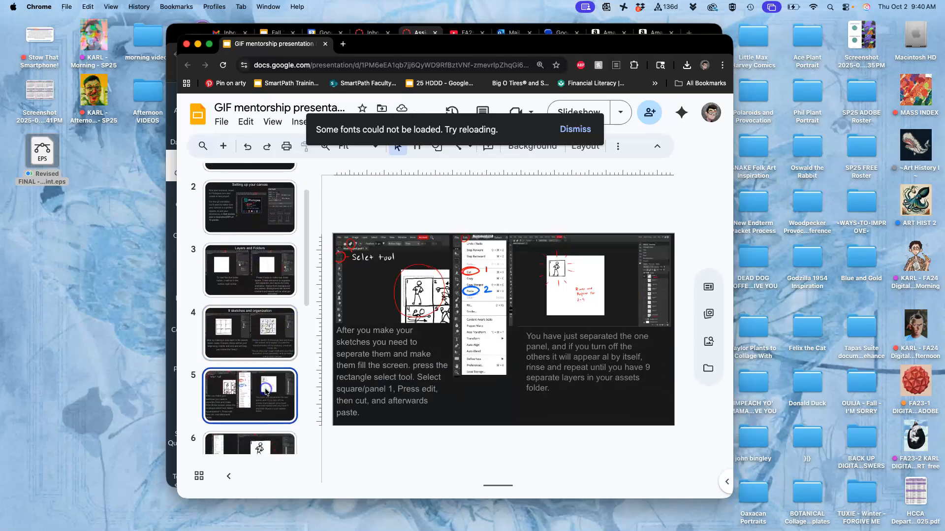
{"action": "scroll", "coordinate": [266, 392], "scroll_direction": "down", "scroll_amount": 2}
{"action": "left_click", "coordinate": [264, 374]}
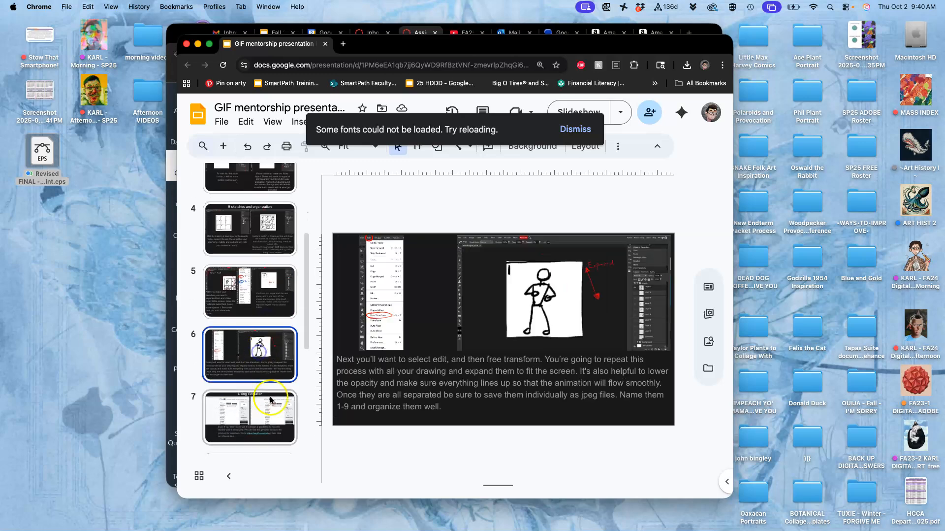
{"action": "left_click", "coordinate": [271, 415]}
{"action": "scroll", "coordinate": [266, 394], "scroll_direction": "down", "scroll_amount": 2}
{"action": "left_click", "coordinate": [257, 356]}
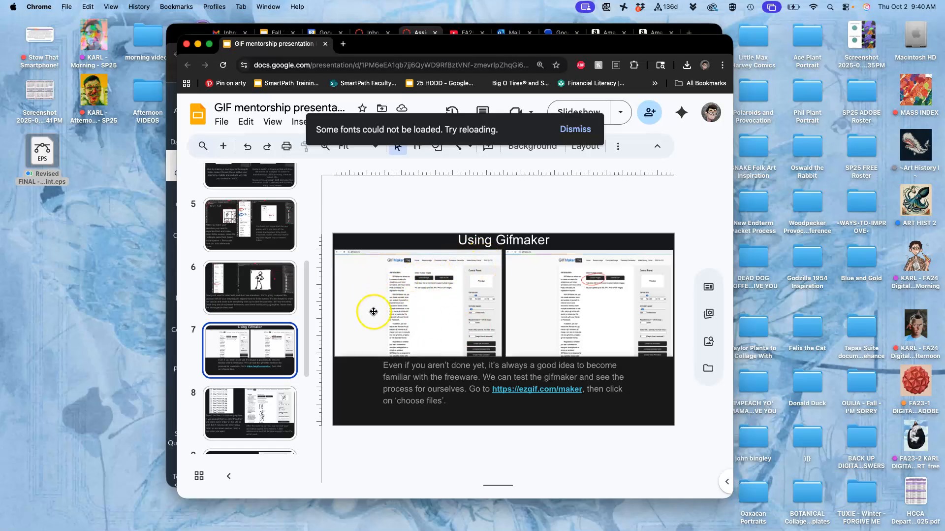
Step: Go back to the title slide, view the animated stick figure on slide 10, and close the presentation window
{"action": "scroll", "coordinate": [269, 264], "scroll_direction": "up", "scroll_amount": 5}
{"action": "left_click", "coordinate": [264, 220]}
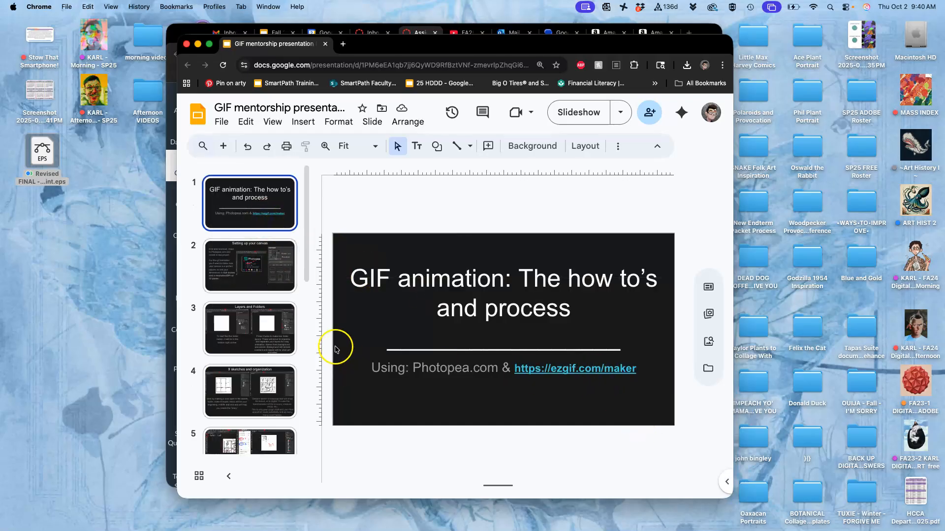
{"action": "scroll", "coordinate": [256, 360], "scroll_direction": "down", "scroll_amount": 6}
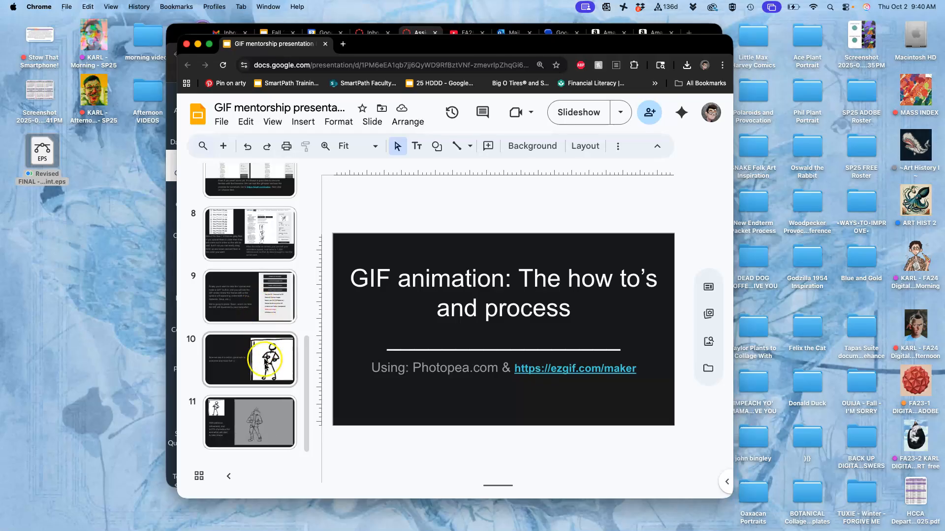
{"action": "left_click", "coordinate": [261, 349]}
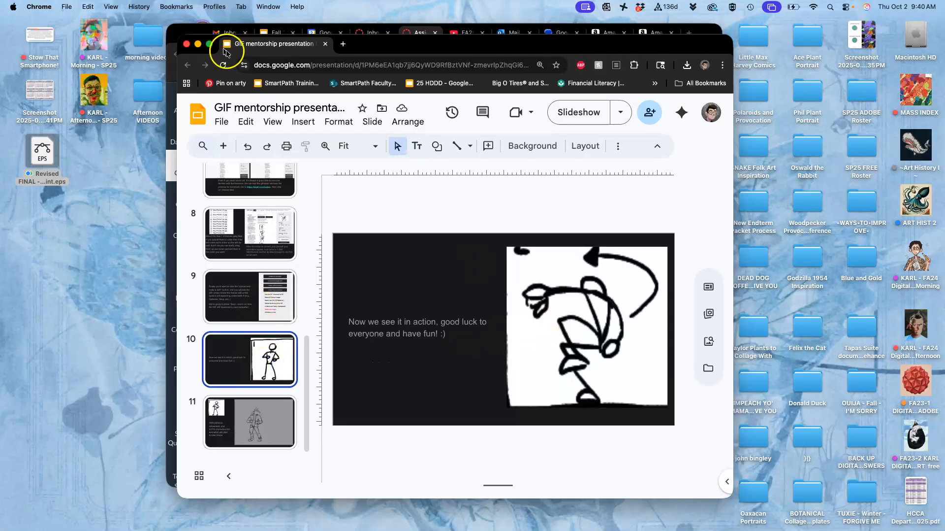
{"action": "left_click", "coordinate": [186, 43]}
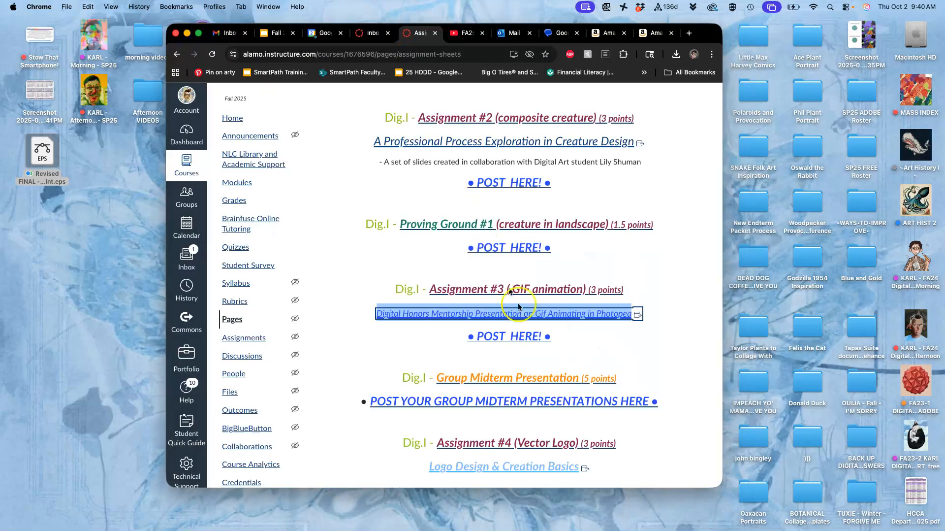
Step: Open the Assignment #3 (GIF Transformation) posting discussion in an enlarged browser window with a smaller page zoom
{"action": "left_click", "coordinate": [522, 338]}
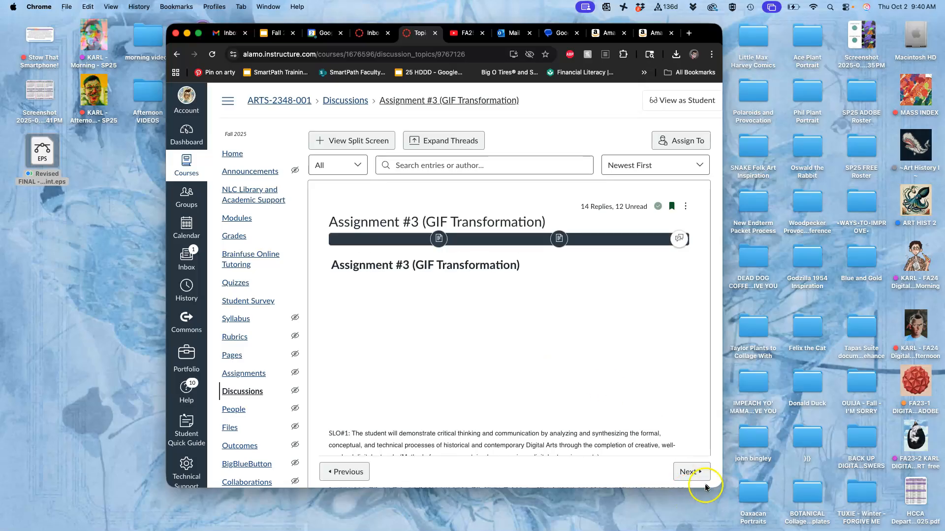
{"action": "left_click_drag", "start_coordinate": [715, 484], "coordinate": [834, 497]}
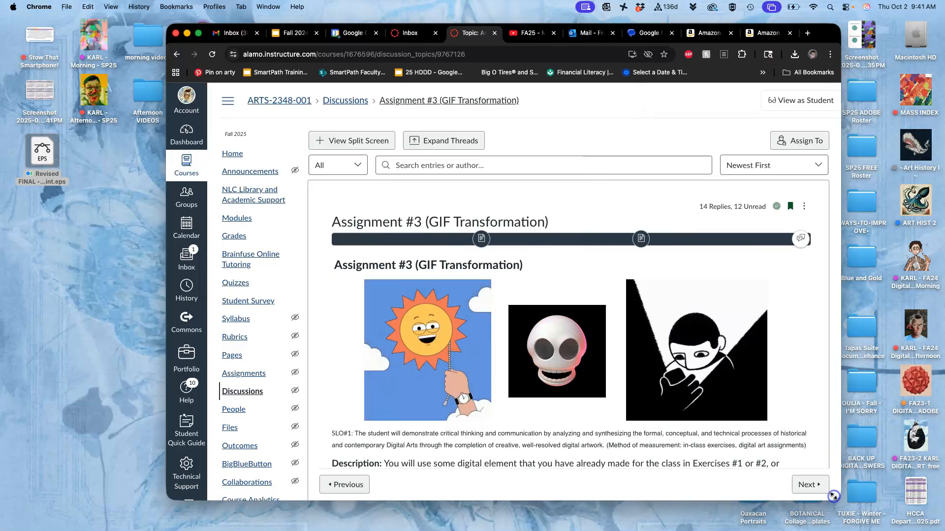
{"action": "key", "text": "super+minus"}
Step: Look through the students' storyboard replies and find the instructor's nine-square storyboard demonstration post
{"action": "scroll", "coordinate": [625, 397], "scroll_direction": "down", "scroll_amount": 15}
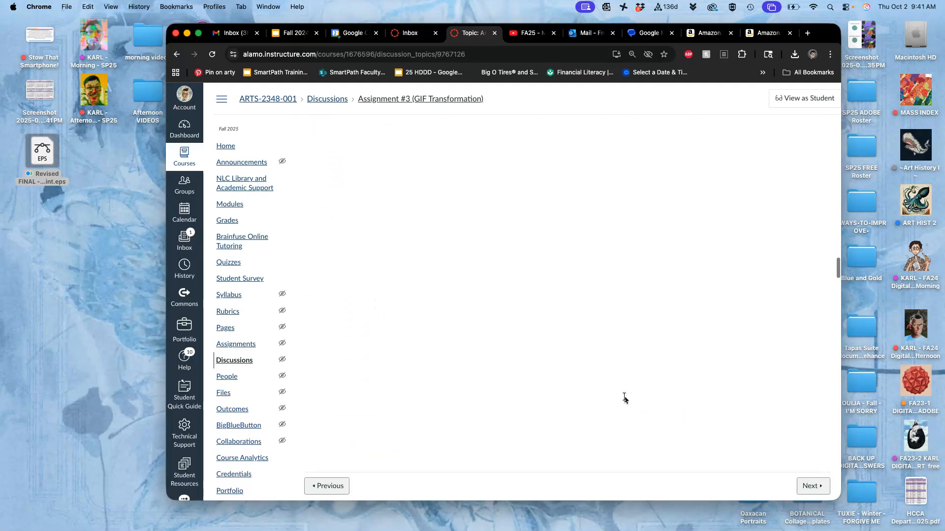
{"action": "scroll", "coordinate": [624, 398], "scroll_direction": "down", "scroll_amount": 10}
{"action": "scroll", "coordinate": [624, 398], "scroll_direction": "down", "scroll_amount": 15}
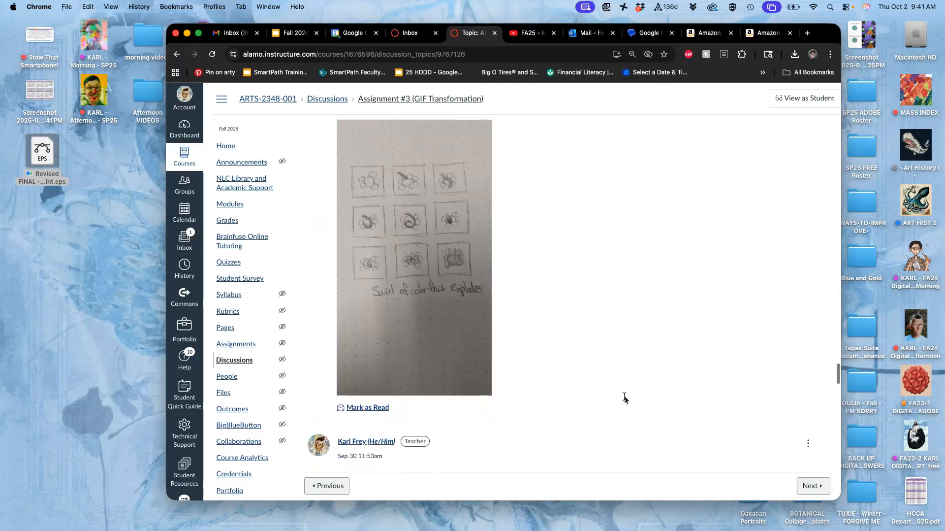
{"action": "scroll", "coordinate": [624, 398], "scroll_direction": "down", "scroll_amount": 15}
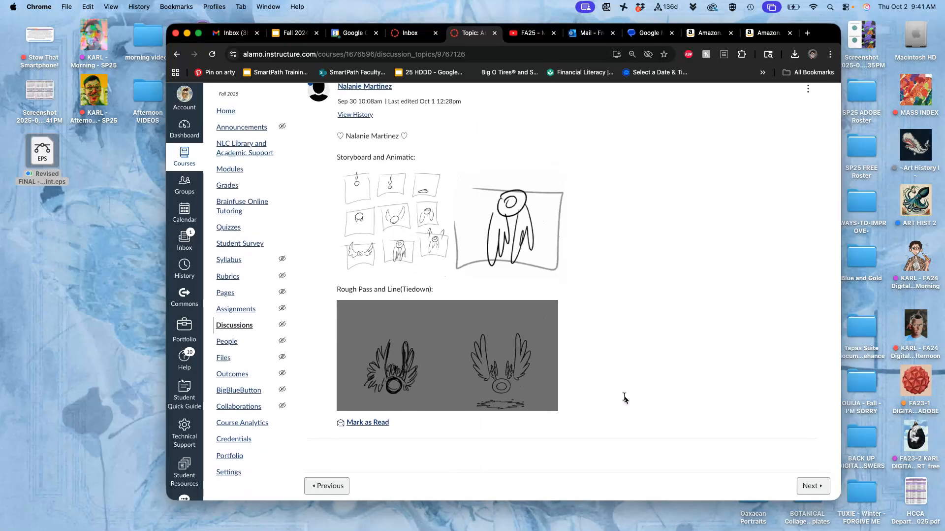
{"action": "scroll", "coordinate": [625, 398], "scroll_direction": "up", "scroll_amount": 10}
{"action": "scroll", "coordinate": [624, 398], "scroll_direction": "up", "scroll_amount": 20}
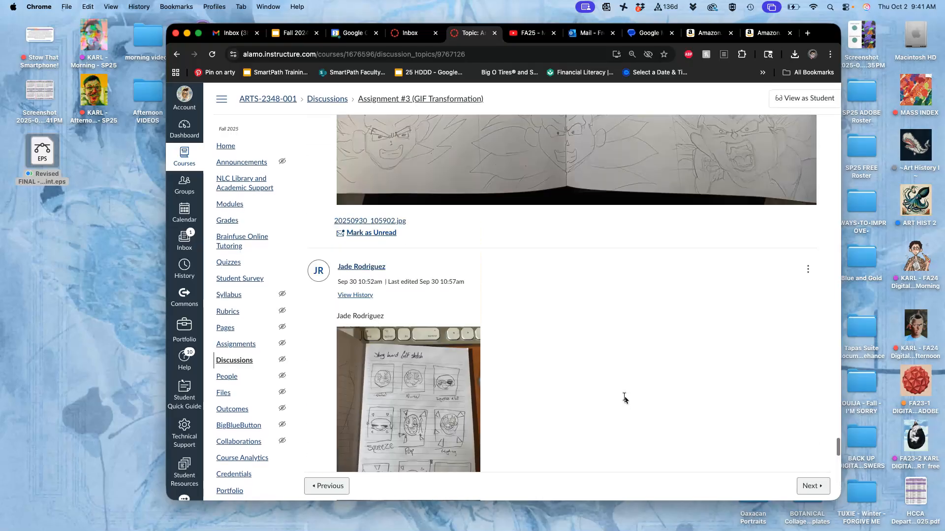
{"action": "scroll", "coordinate": [624, 398], "scroll_direction": "up", "scroll_amount": 20}
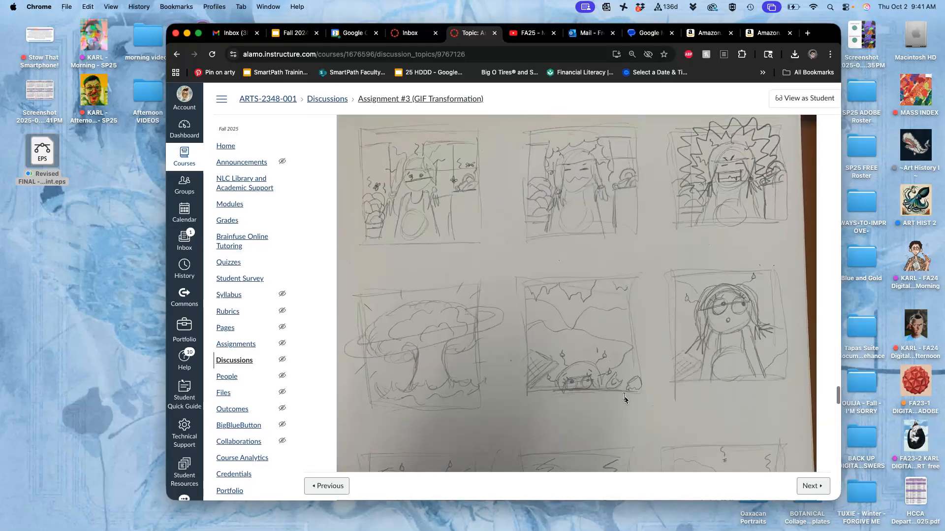
{"action": "scroll", "coordinate": [624, 398], "scroll_direction": "down", "scroll_amount": 3}
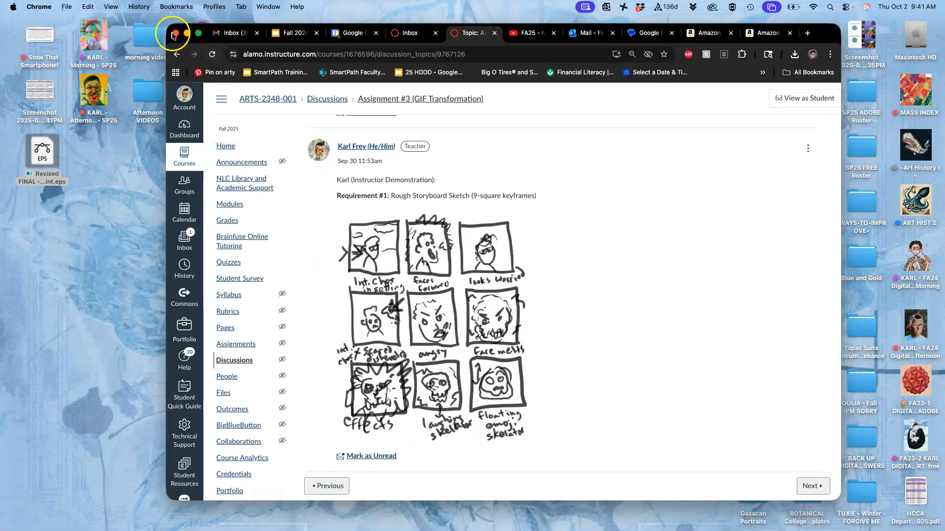
Step: Resize the browser window to uncover the desktop folders and open the storyboard JPG from the FA25 morning folder's Assign. #3 subfolder
{"action": "left_click_drag", "start_coordinate": [169, 26], "coordinate": [233, 23]}
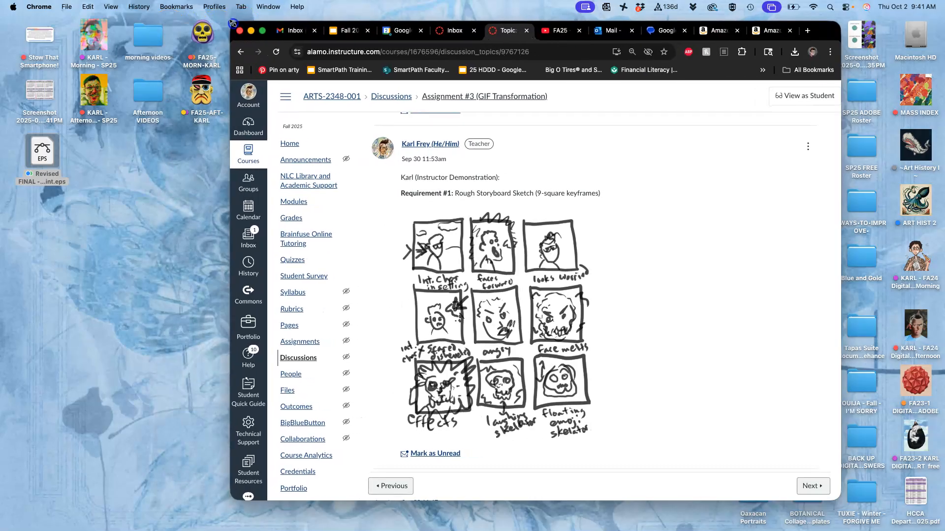
{"action": "left_click_drag", "start_coordinate": [838, 494], "coordinate": [889, 526]}
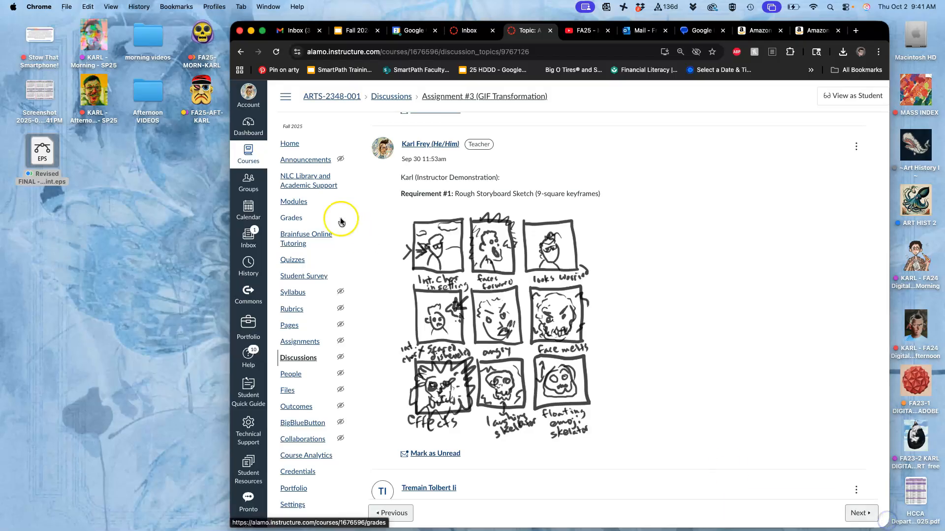
{"action": "double_click", "coordinate": [203, 43]}
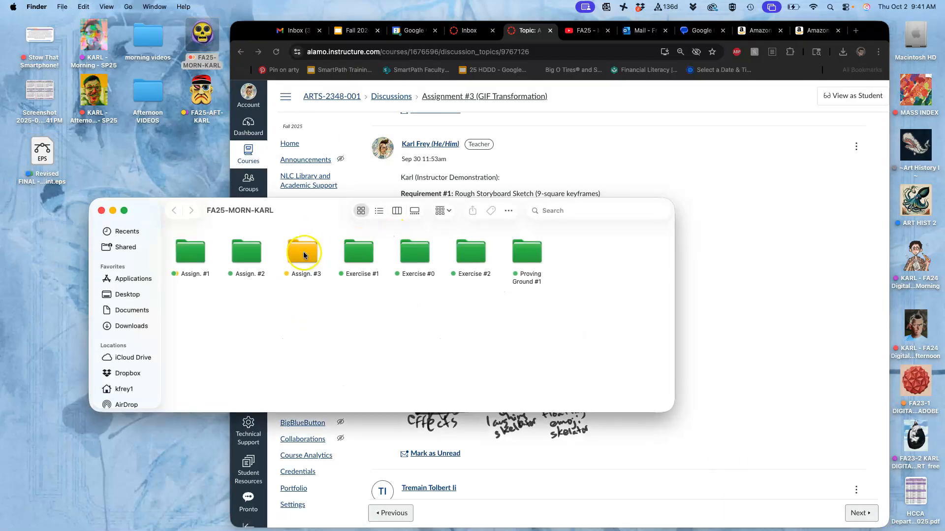
{"action": "double_click", "coordinate": [304, 254]}
{"action": "double_click", "coordinate": [219, 331]}
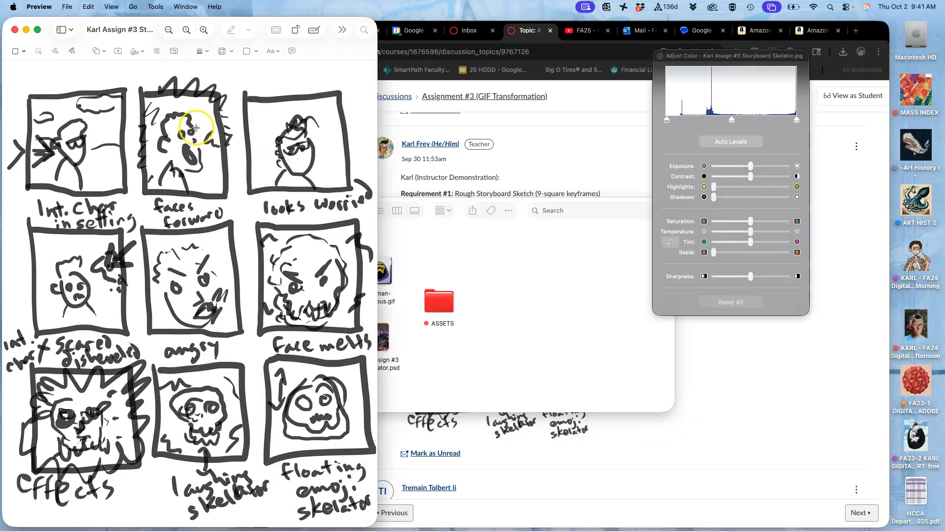
Step: Shrink the storyboard preview and move it aside, then open the Assign 3 ASSETS-Skelator PSD from the Assign. #3 folder in Photoshop
{"action": "left_click_drag", "start_coordinate": [375, 520], "coordinate": [251, 249]}
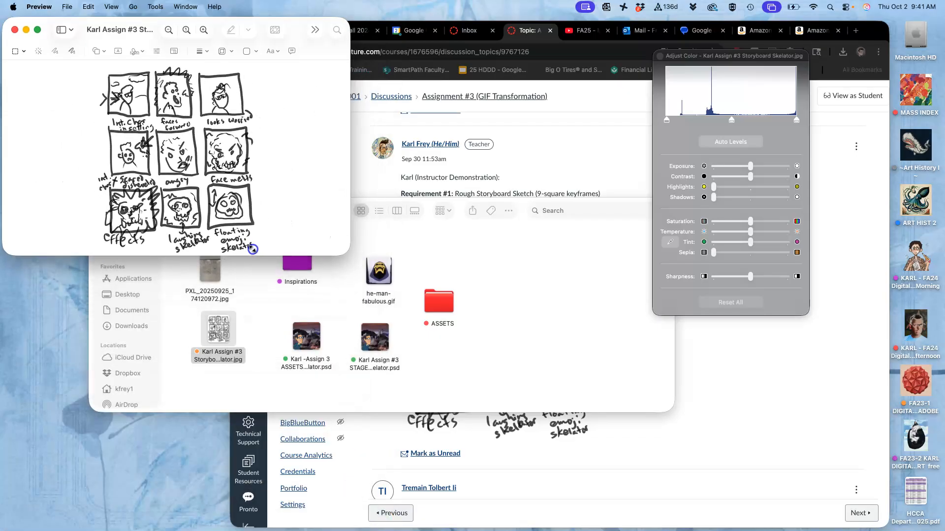
{"action": "left_click_drag", "start_coordinate": [259, 22], "coordinate": [172, 24]}
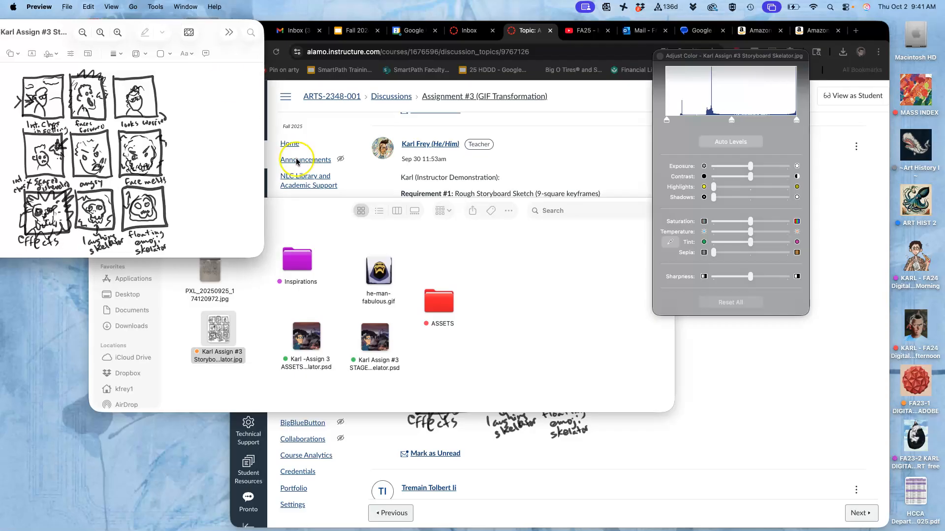
{"action": "left_click", "coordinate": [447, 347]}
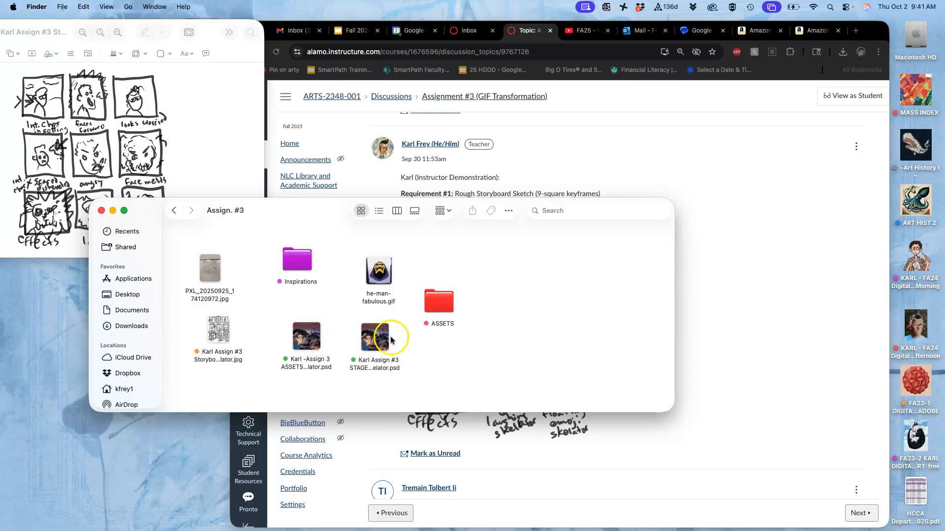
{"action": "double_click", "coordinate": [305, 338]}
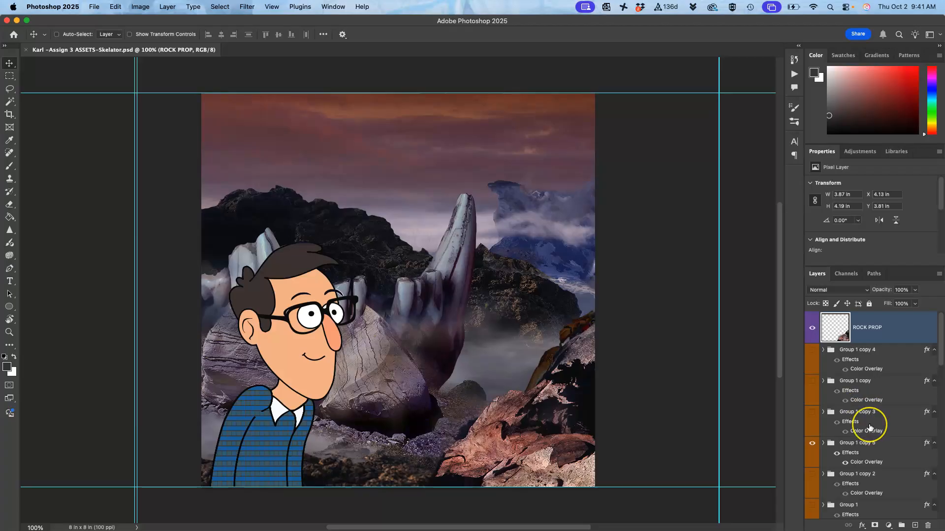
Step: Look through the Setting group's background layers, toggling the visibility of Layer 6 copy 4, Layer 6 copy 3, Layer 11 and the wood layer
{"action": "scroll", "coordinate": [867, 424], "scroll_direction": "down", "scroll_amount": 15}
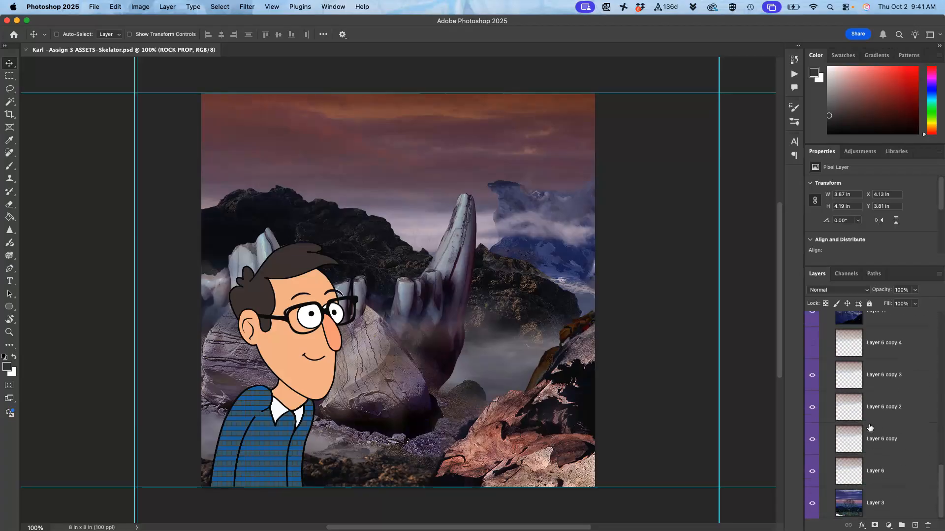
{"action": "scroll", "coordinate": [870, 427], "scroll_direction": "up", "scroll_amount": 8}
{"action": "scroll", "coordinate": [870, 427], "scroll_direction": "down", "scroll_amount": 8}
{"action": "scroll", "coordinate": [854, 449], "scroll_direction": "up", "scroll_amount": 3}
{"action": "left_click", "coordinate": [812, 425]}
{"action": "left_click", "coordinate": [813, 461]}
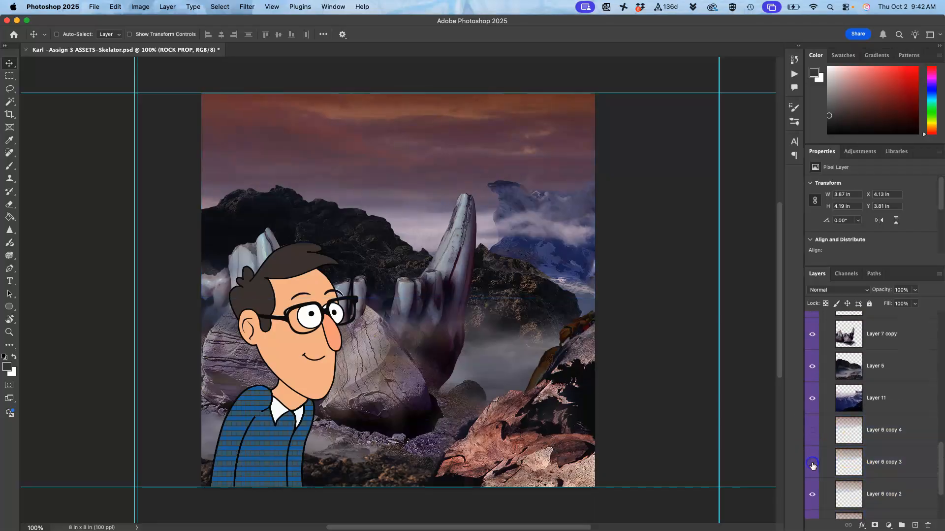
{"action": "left_click", "coordinate": [817, 406]}
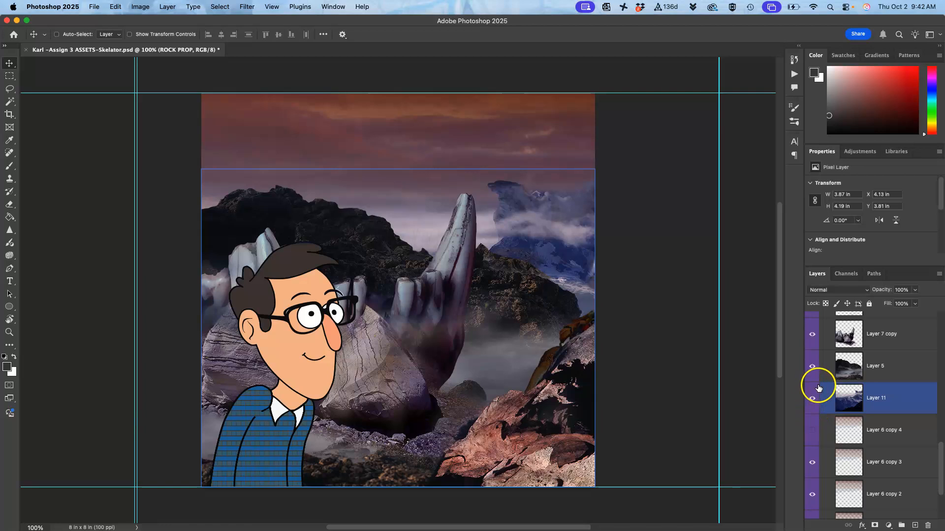
{"action": "scroll", "coordinate": [818, 387], "scroll_direction": "up", "scroll_amount": 5}
{"action": "left_click", "coordinate": [812, 439]}
{"action": "left_click", "coordinate": [812, 439]}
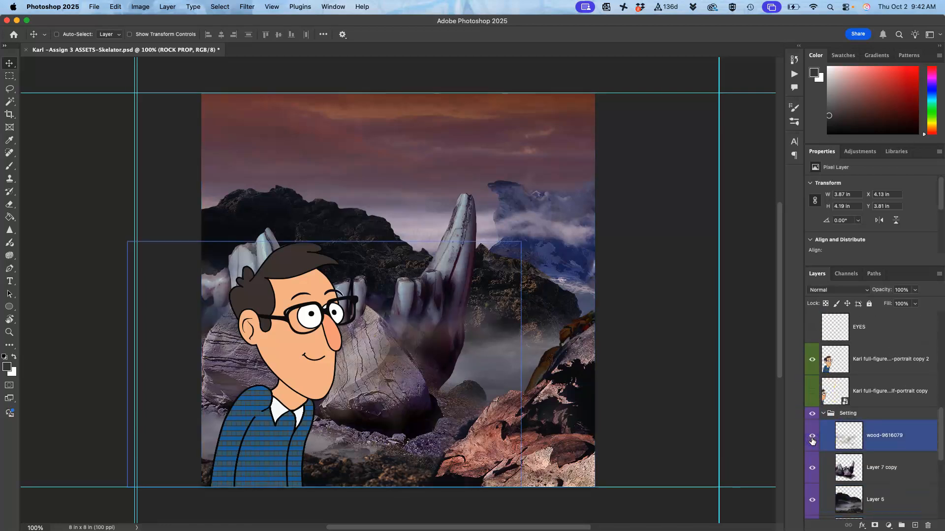
Step: Preview the portrait copy 3 and portrait copy 4 character layers over the scene, and hide both again
{"action": "left_click", "coordinate": [825, 360]}
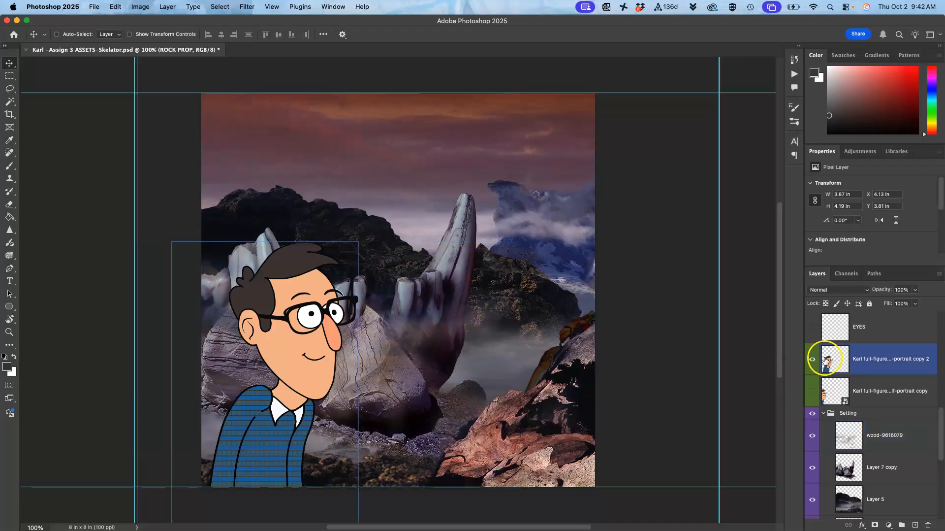
{"action": "scroll", "coordinate": [823, 355], "scroll_direction": "up", "scroll_amount": 3}
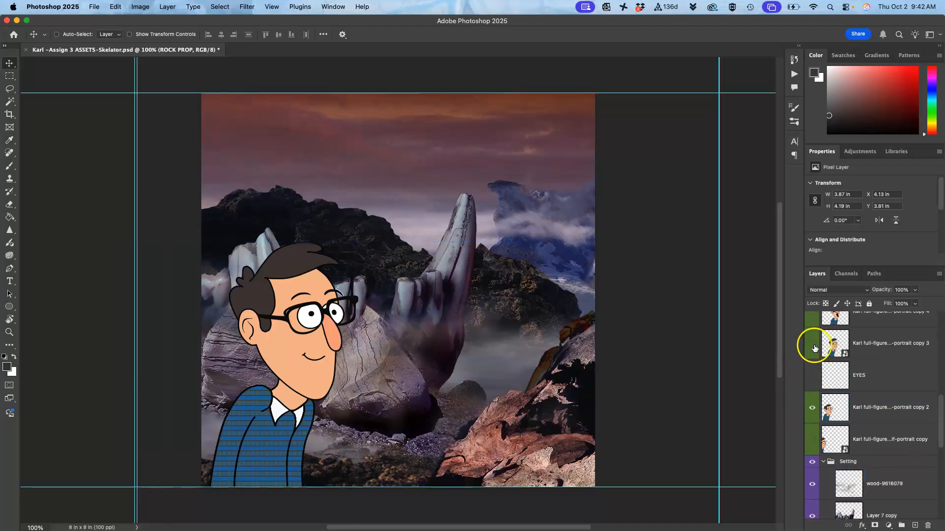
{"action": "left_click", "coordinate": [813, 343]}
{"action": "scroll", "coordinate": [814, 347], "scroll_direction": "up", "scroll_amount": 2}
{"action": "left_click", "coordinate": [813, 345]}
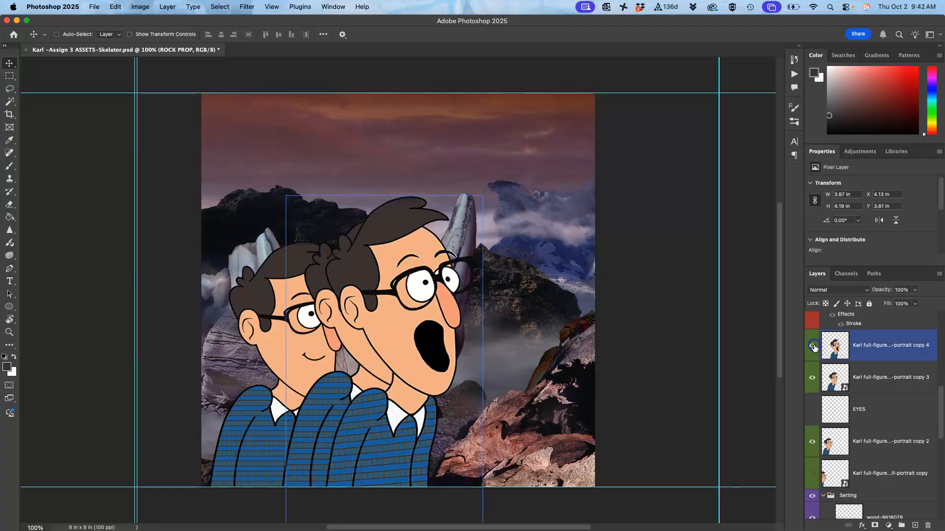
{"action": "left_click", "coordinate": [813, 347]}
{"action": "left_click", "coordinate": [812, 378]}
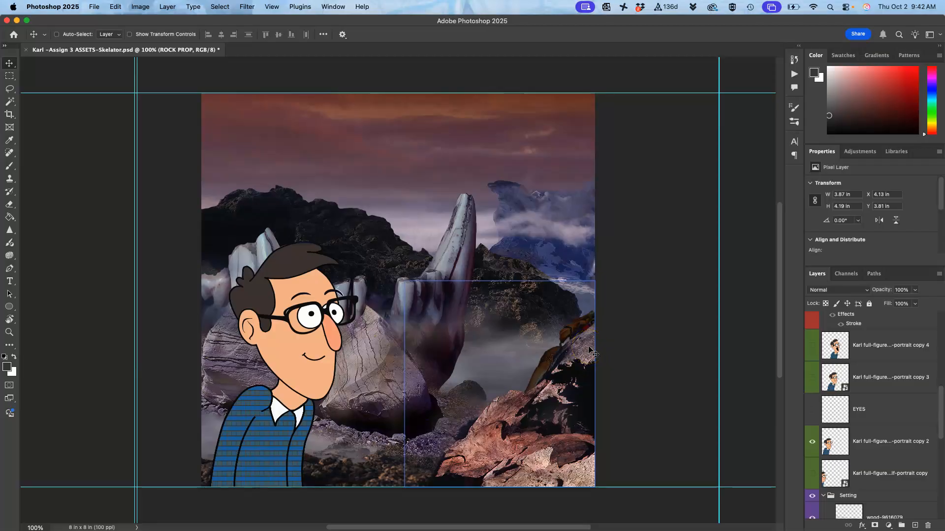
Step: Go back to the Assign. #3 folder window and open the Assign #3 STAGE Skelator PSD in Photoshop
{"action": "key", "text": "F11"}
{"action": "key", "text": "F11"}
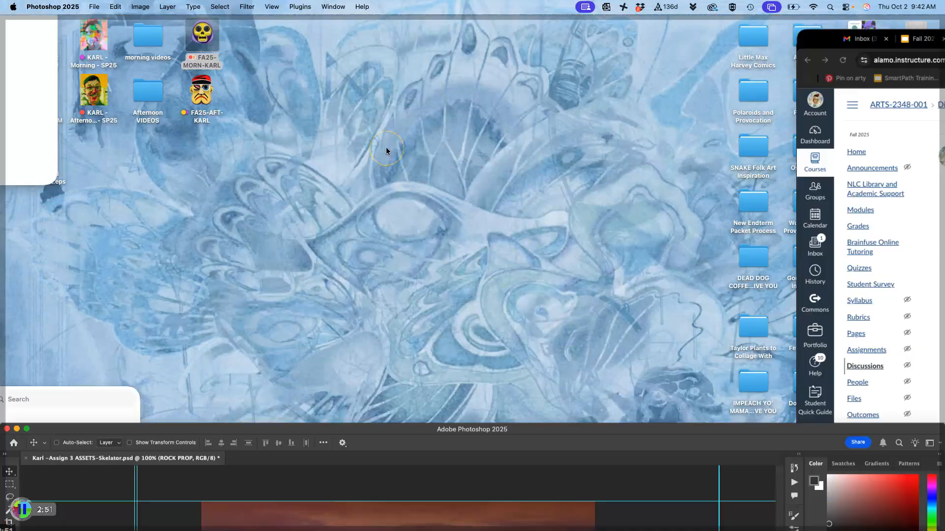
{"action": "key", "text": "ctrl+Up"}
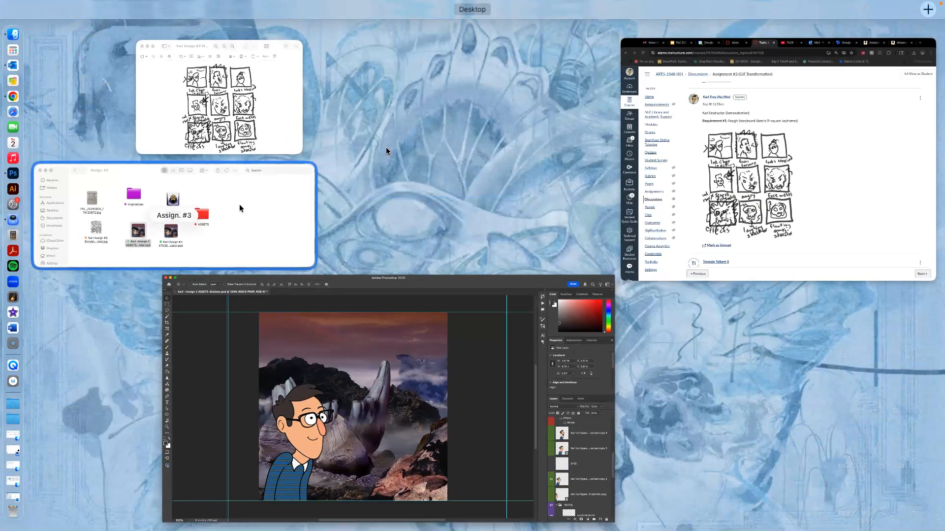
{"action": "left_click", "coordinate": [240, 207]}
{"action": "double_click", "coordinate": [375, 341]}
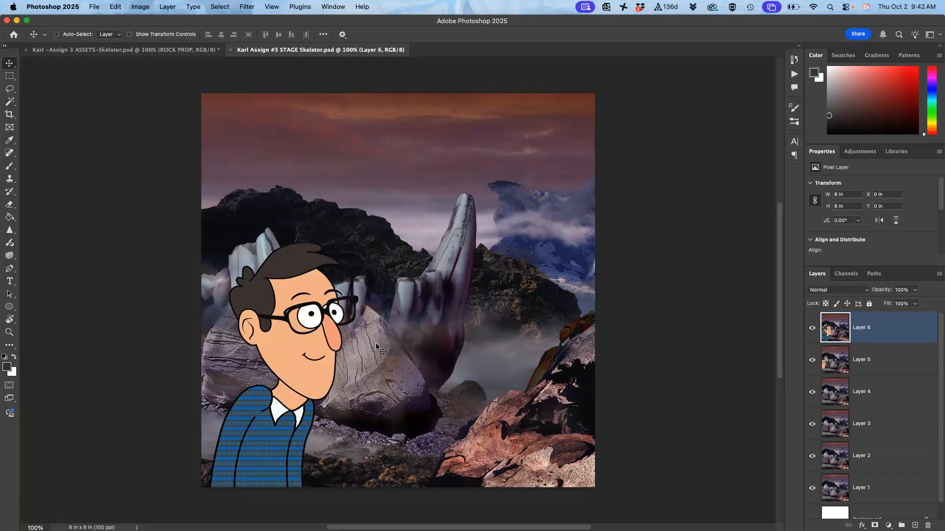
Step: Hide the STAGE file's frames from Layer 6 down to Layer 2 and toggle Layer 1 to check the opening scene
{"action": "scroll", "coordinate": [879, 401], "scroll_direction": "down", "scroll_amount": 2}
{"action": "scroll", "coordinate": [878, 402], "scroll_direction": "up", "scroll_amount": 2}
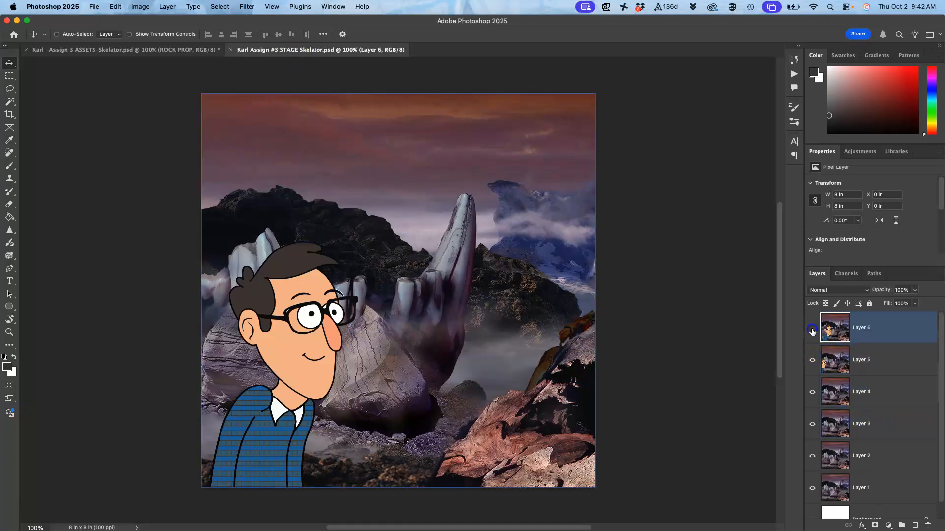
{"action": "left_click", "coordinate": [813, 328]}
{"action": "left_click", "coordinate": [814, 358]}
{"action": "left_click", "coordinate": [813, 423]}
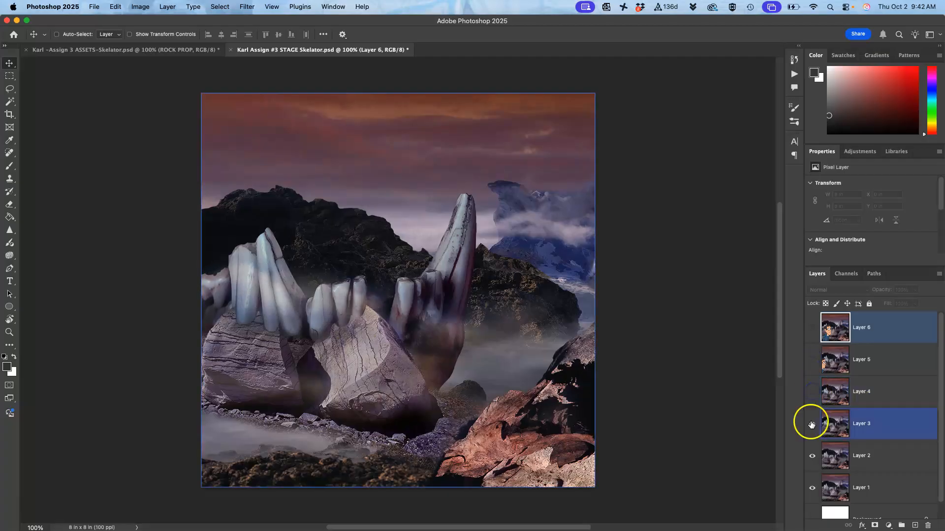
{"action": "left_click", "coordinate": [812, 454]}
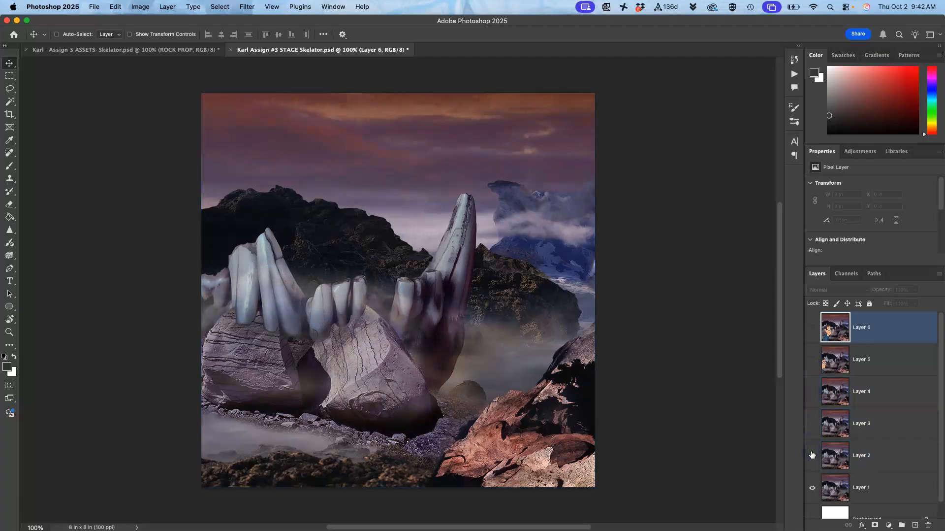
{"action": "left_click", "coordinate": [812, 454]}
{"action": "left_click", "coordinate": [813, 455]}
{"action": "left_click", "coordinate": [812, 485]}
{"action": "left_click", "coordinate": [812, 487]}
{"action": "left_click", "coordinate": [813, 487]}
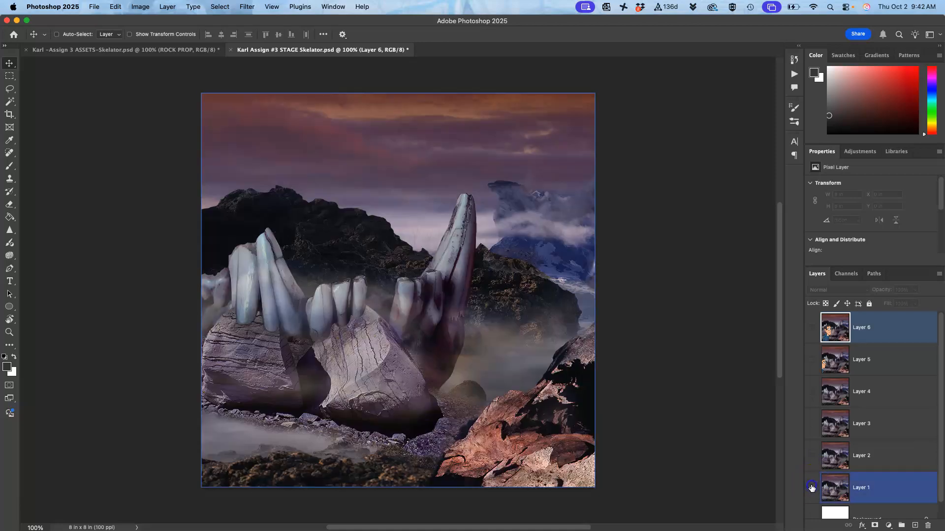
Step: Show Layers 2 through 6 one by one in order to preview the animation's frame sequence
{"action": "left_click", "coordinate": [812, 455]}
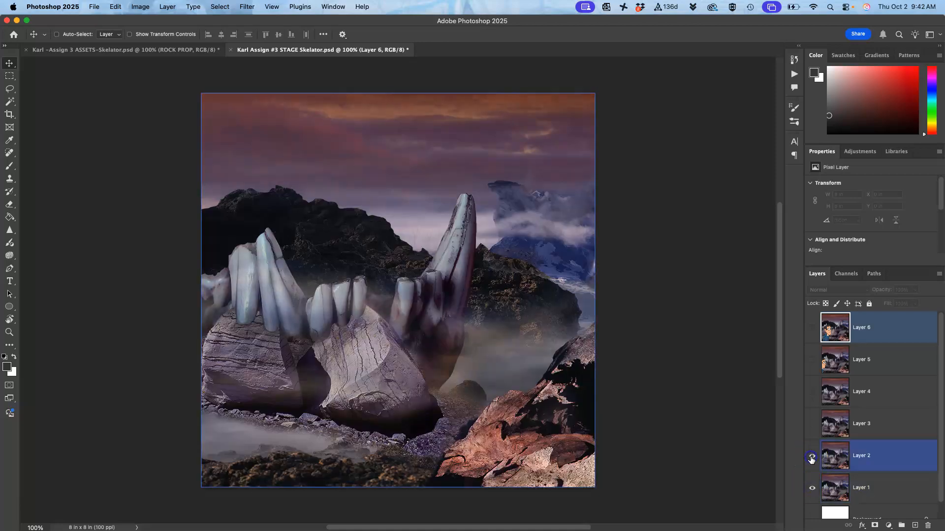
{"action": "left_click", "coordinate": [812, 423]}
{"action": "left_click", "coordinate": [812, 393]}
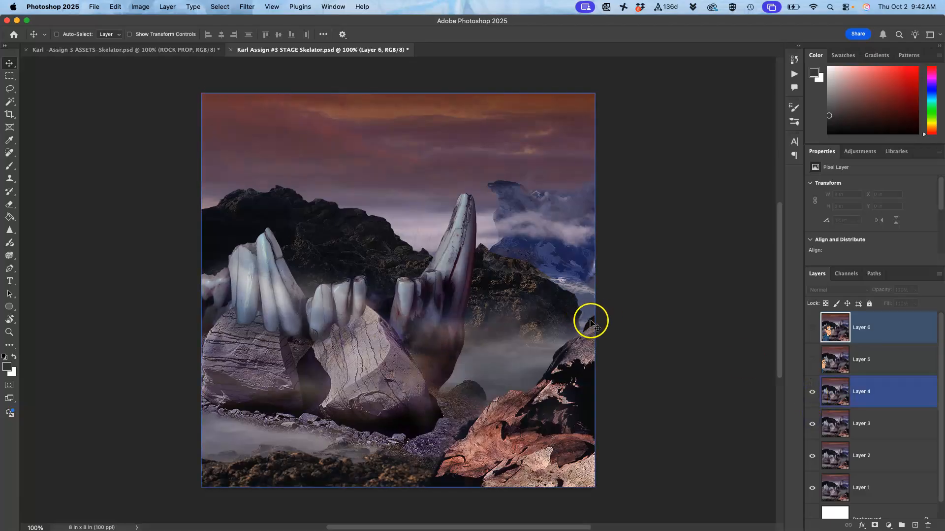
{"action": "left_click", "coordinate": [812, 363]}
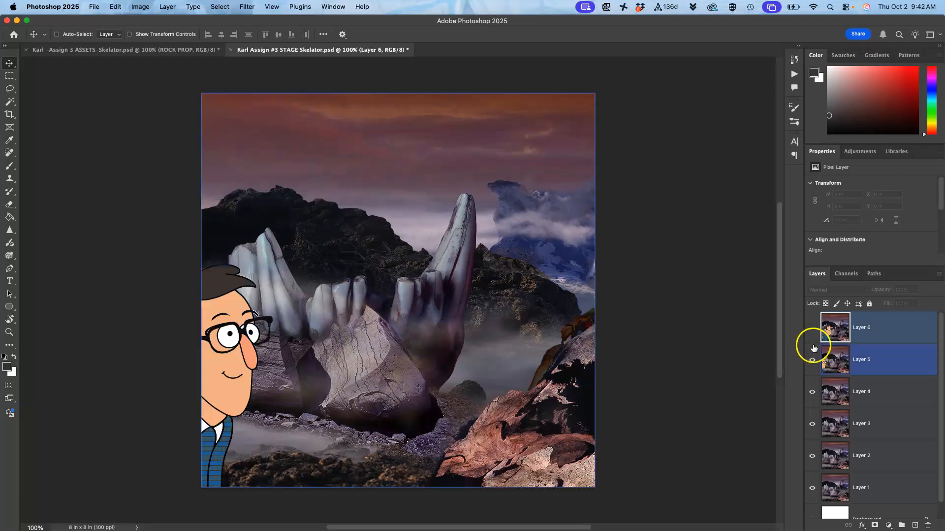
{"action": "left_click", "coordinate": [813, 326]}
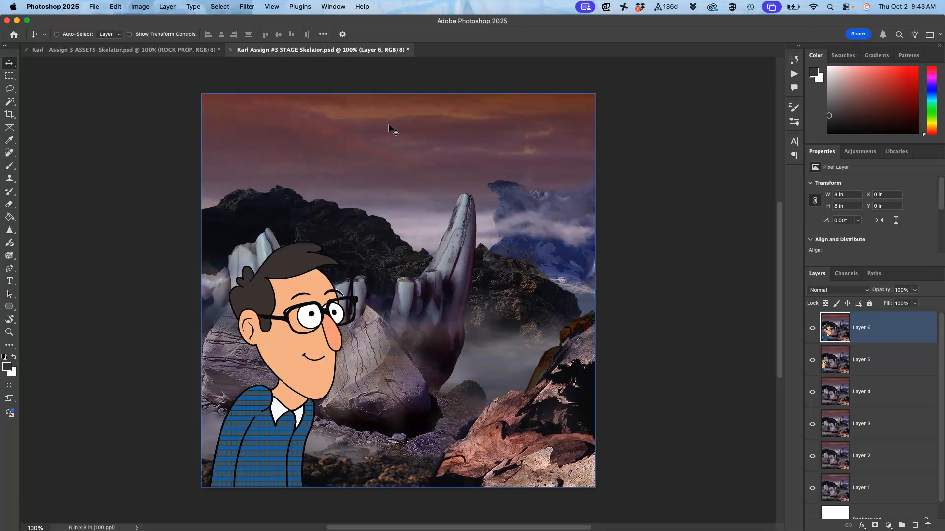
Step: In the ASSETS document, show the rulers and move one vertical guide to each side edge of the canvas
{"action": "left_click", "coordinate": [166, 51]}
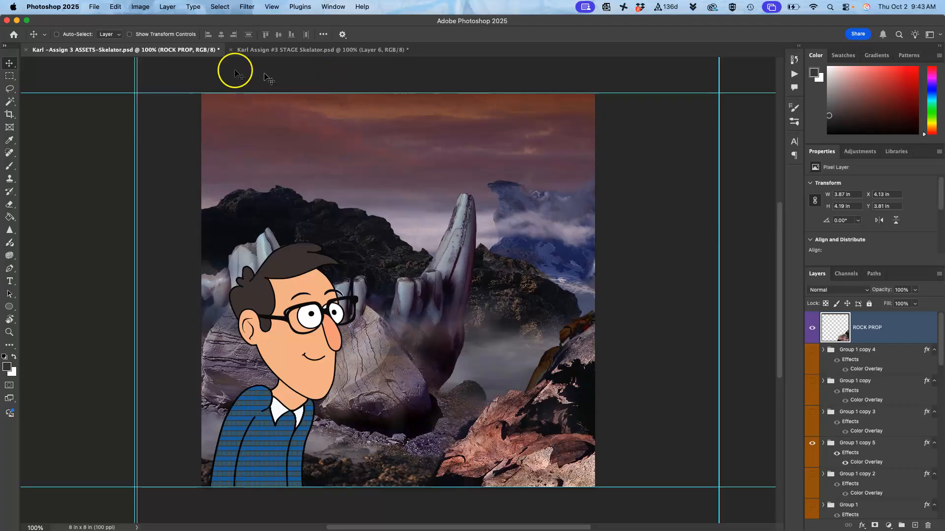
{"action": "left_click", "coordinate": [9, 63]}
{"action": "key", "text": "super+r"}
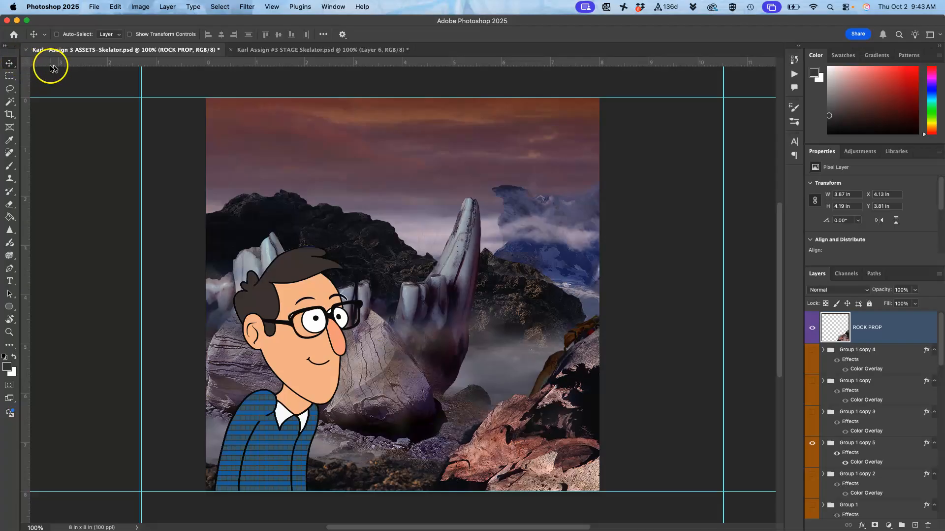
{"action": "left_click_drag", "start_coordinate": [141, 87], "coordinate": [206, 93]}
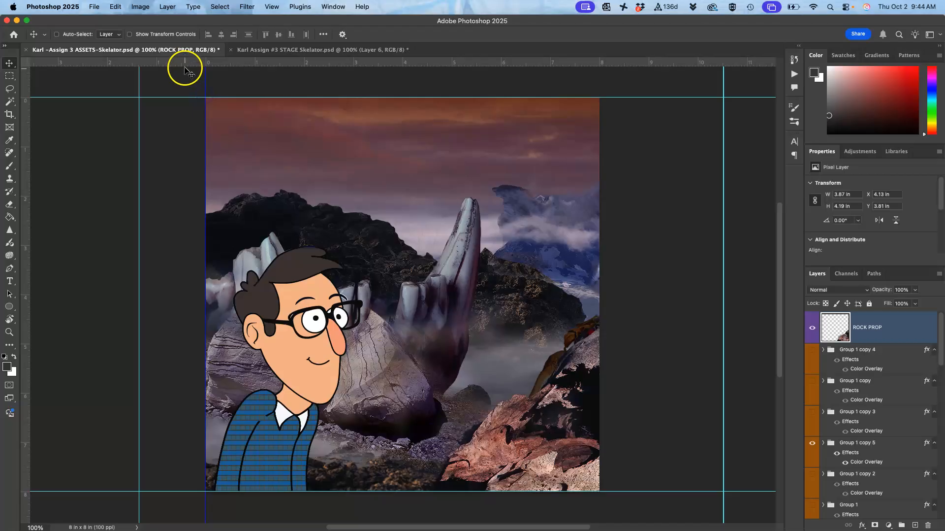
{"action": "left_click", "coordinate": [140, 83]}
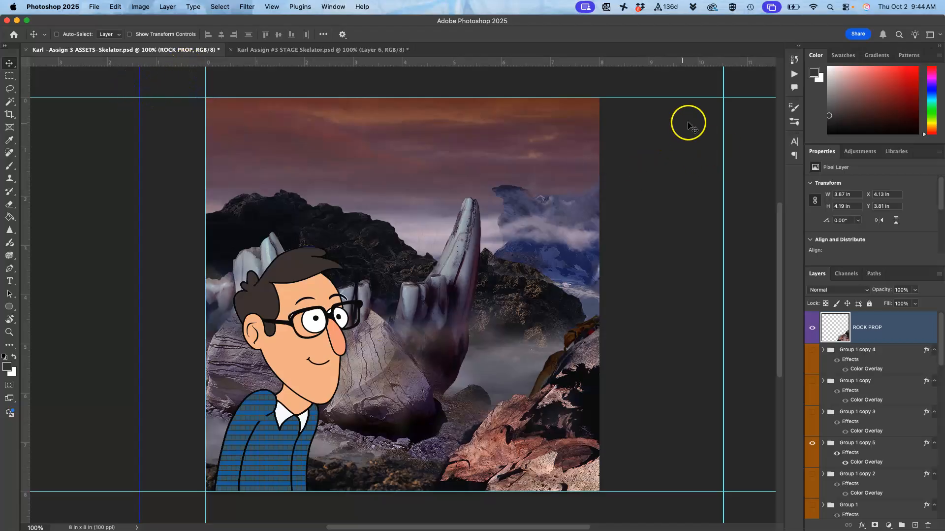
{"action": "left_click_drag", "start_coordinate": [724, 123], "coordinate": [603, 129]}
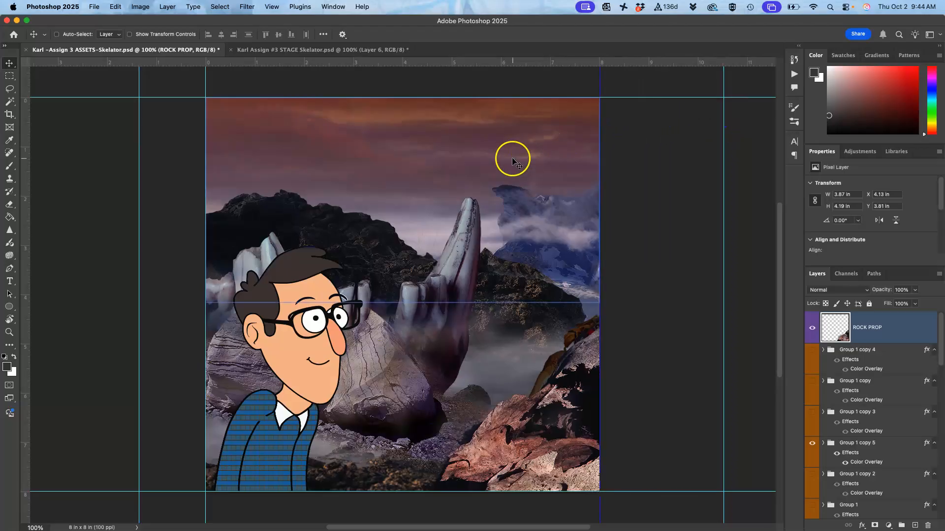
Step: Compare the STAGE document's flattened frame layers with the ASSETS document's separate layers by switching back and forth between the files
{"action": "left_click", "coordinate": [313, 51]}
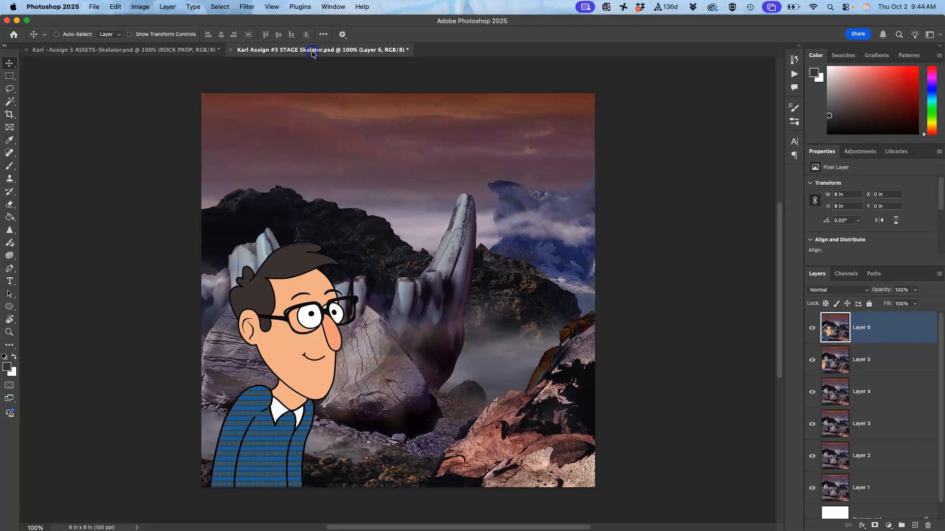
{"action": "left_click", "coordinate": [194, 49]}
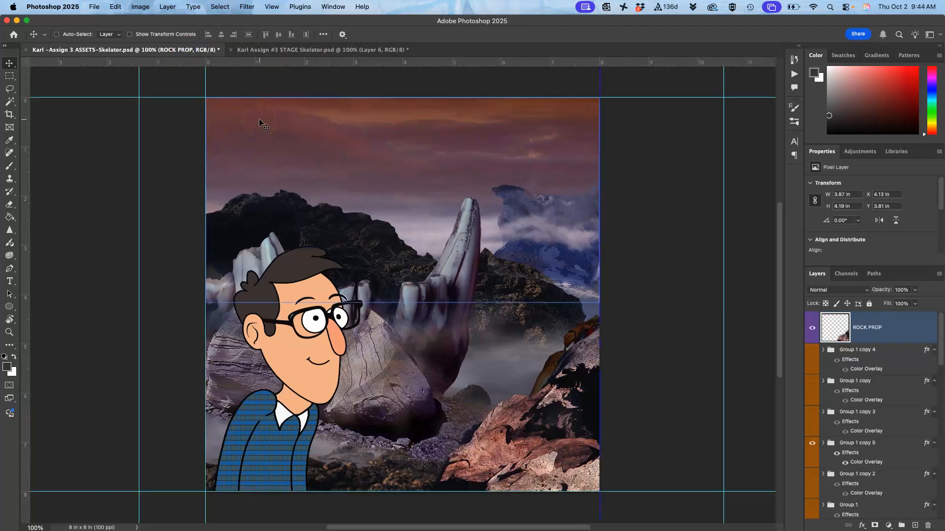
{"action": "left_click", "coordinate": [306, 49]}
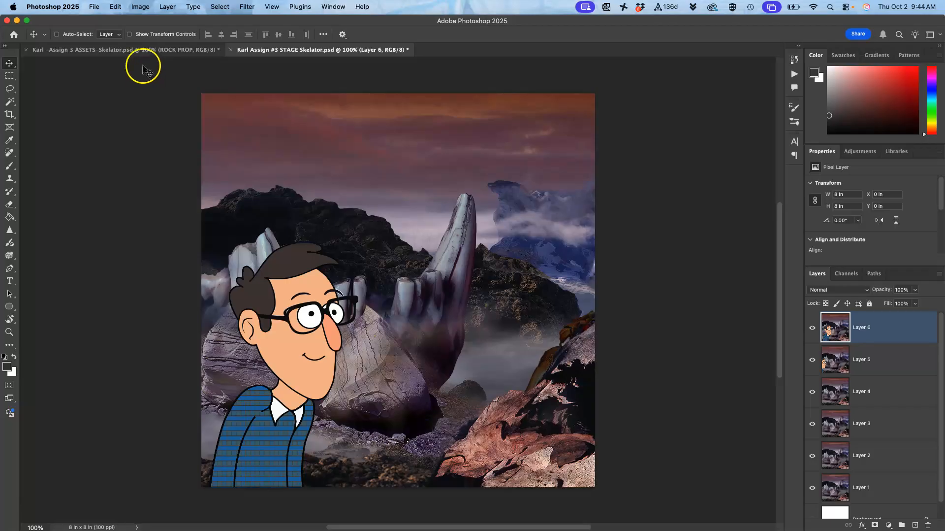
{"action": "left_click", "coordinate": [146, 51]}
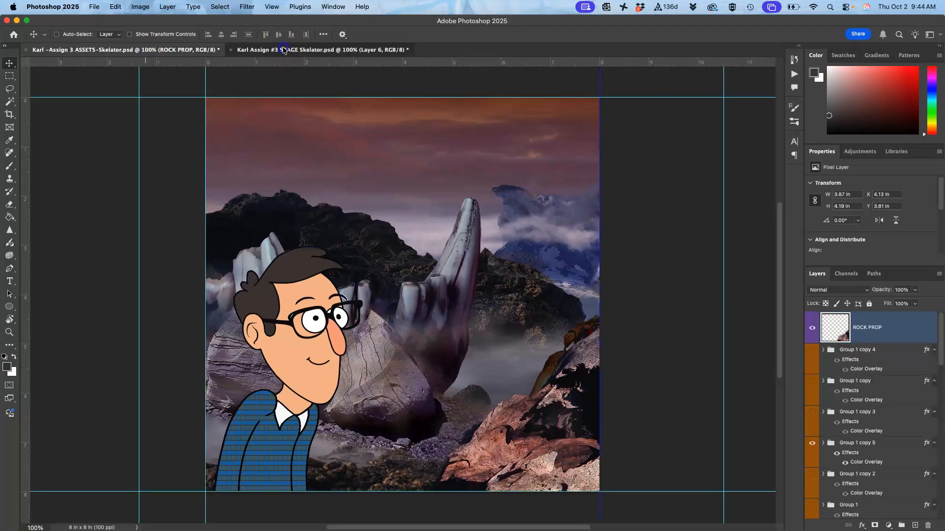
{"action": "left_click", "coordinate": [244, 50]}
{"action": "left_click", "coordinate": [174, 51]}
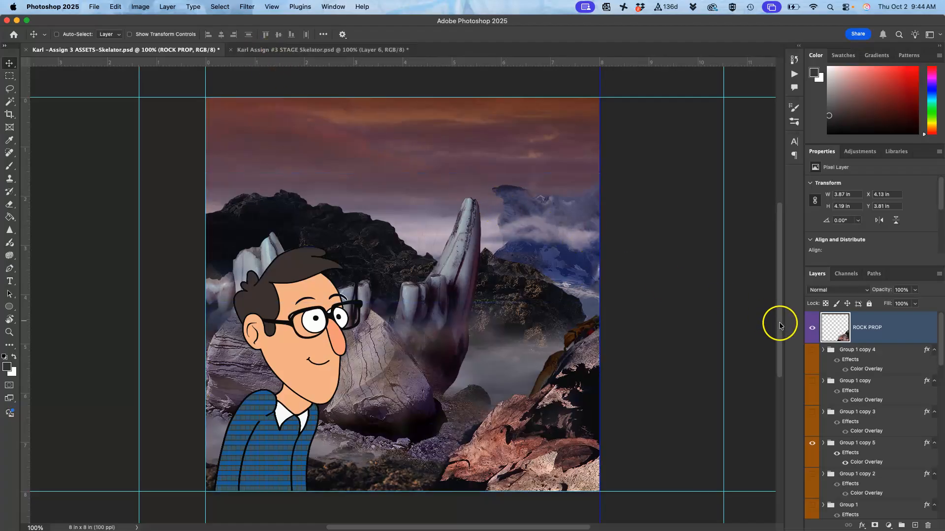
{"action": "left_click", "coordinate": [371, 50]}
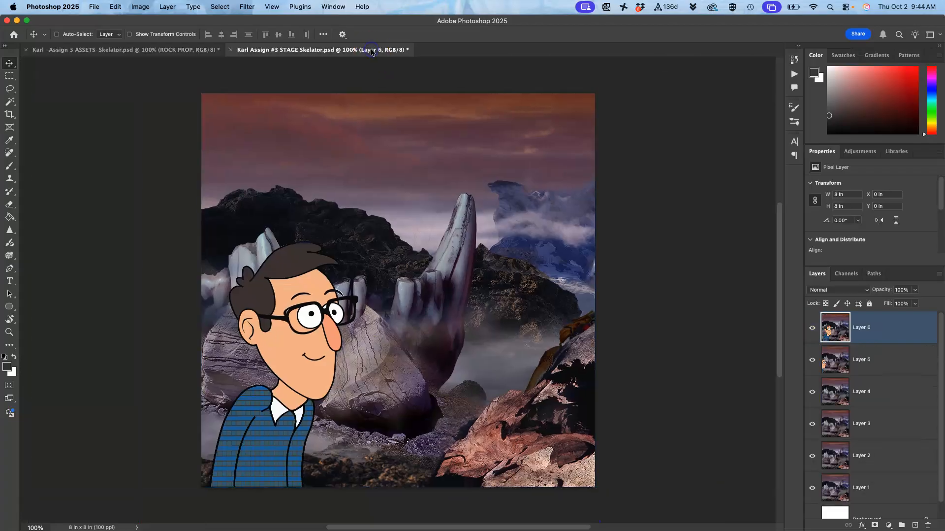
{"action": "left_click", "coordinate": [190, 51]}
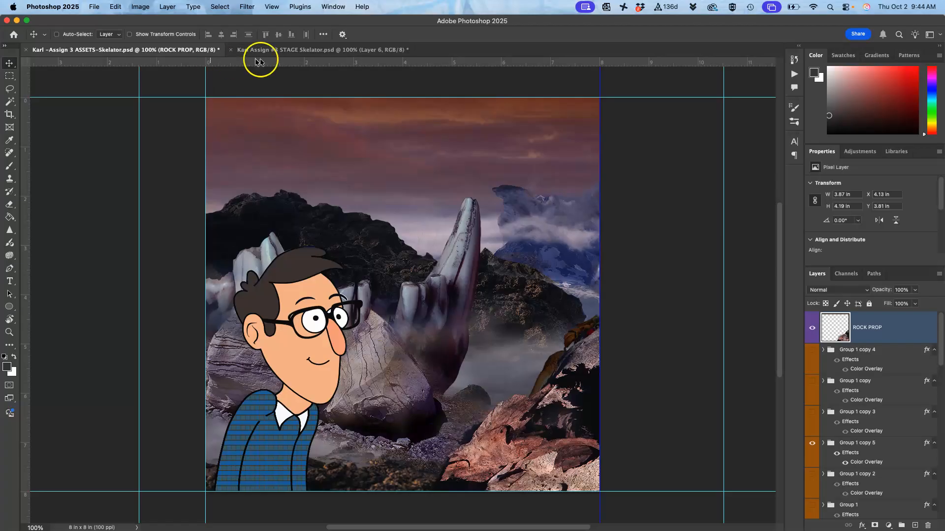
{"action": "left_click", "coordinate": [296, 50]}
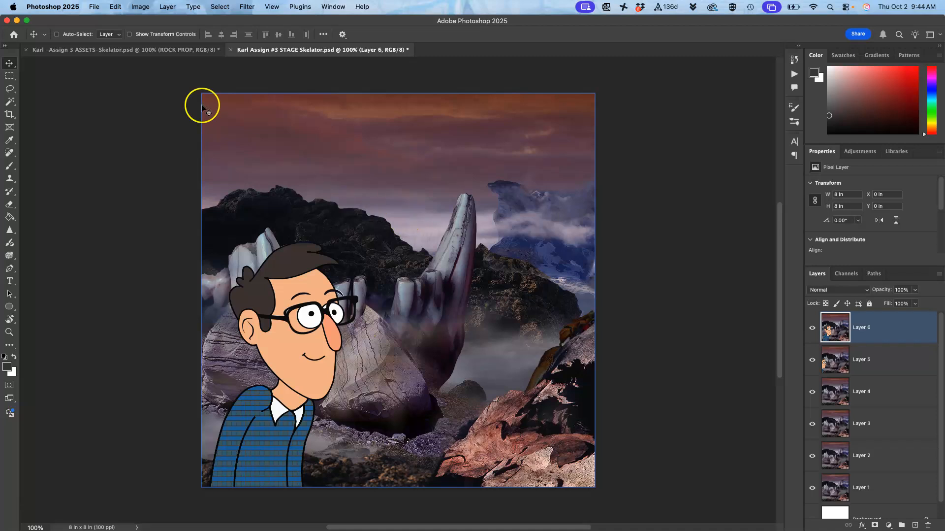
Step: In the ASSETS document, make the portrait copy 3 character layer visible for the next pose
{"action": "left_click", "coordinate": [148, 49]}
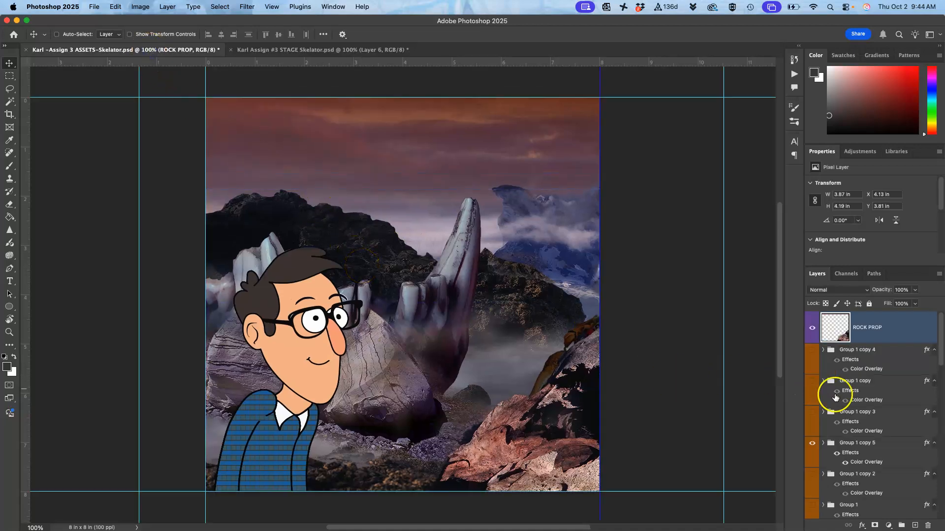
{"action": "scroll", "coordinate": [843, 396], "scroll_direction": "down", "scroll_amount": 5}
{"action": "scroll", "coordinate": [844, 402], "scroll_direction": "down", "scroll_amount": 3}
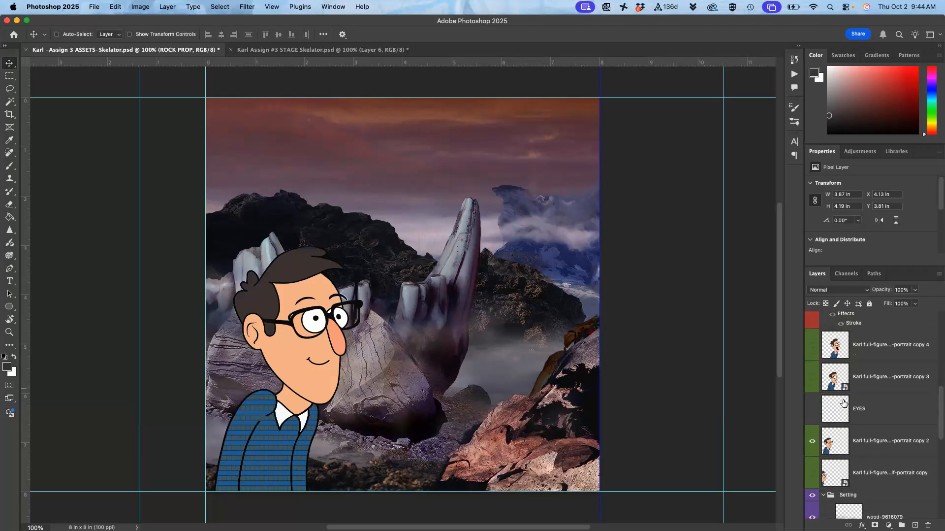
{"action": "left_click", "coordinate": [813, 379]}
{"action": "left_click", "coordinate": [816, 439]}
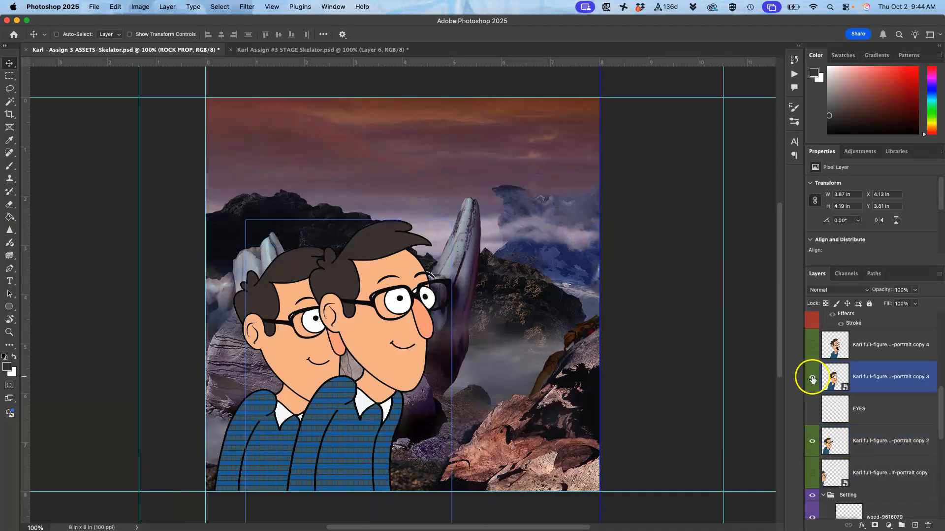
Step: In the ASSETS document, hide the portrait copy 3 layer and make the EYES layer visible
{"action": "mouse_move", "coordinate": [856, 408]}
{"action": "left_mouse_down"}
{"action": "mouse_move", "coordinate": [852, 367]}
{"action": "mouse_move", "coordinate": [856, 419]}
{"action": "left_mouse_up"}
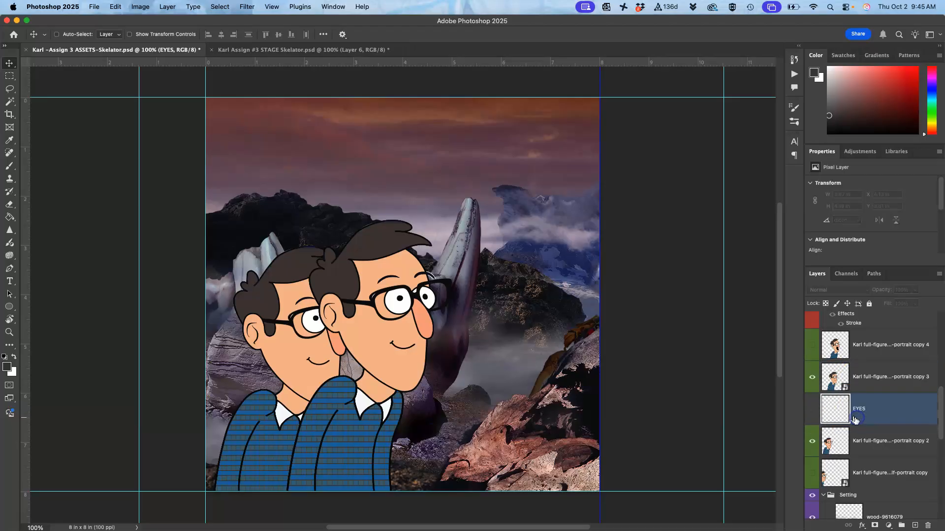
{"action": "left_click", "coordinate": [813, 377]}
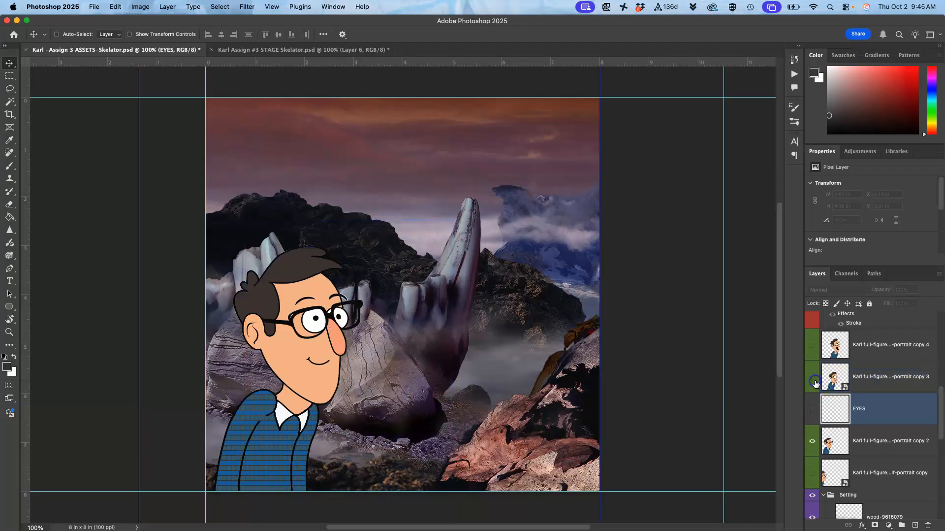
{"action": "left_click", "coordinate": [284, 50]}
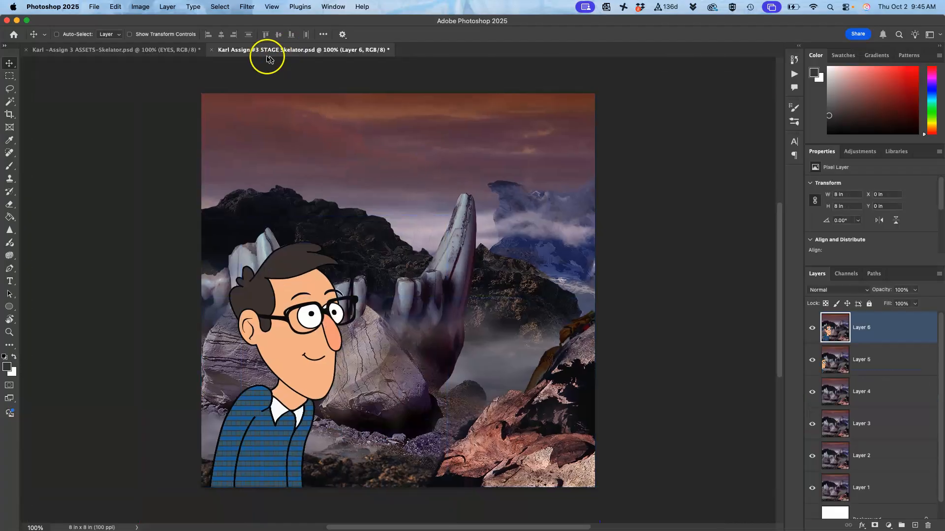
{"action": "left_click", "coordinate": [156, 50]}
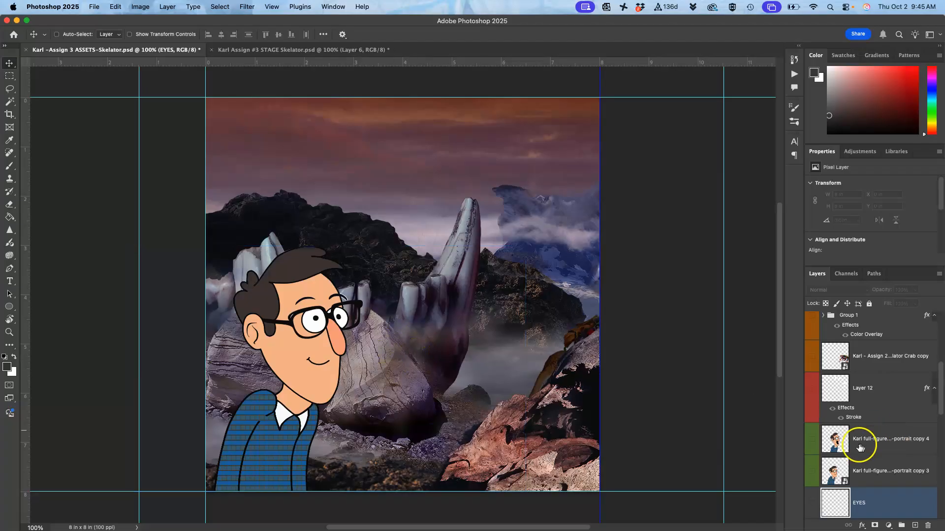
{"action": "scroll", "coordinate": [850, 445], "scroll_direction": "down", "scroll_amount": 3}
{"action": "left_click", "coordinate": [813, 439]}
Step: Toggle the EYES layer's visibility several times to preview the eye movement, leaving the layer shown
{"action": "left_click", "coordinate": [343, 328], "text": "shift+super"}
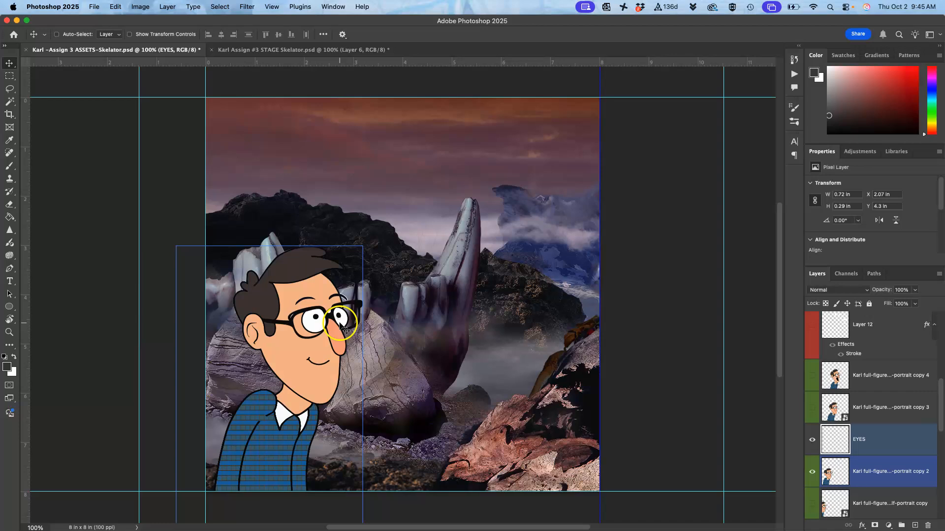
{"action": "left_click", "coordinate": [346, 329], "text": "shift+super"}
{"action": "left_click", "coordinate": [812, 439]}
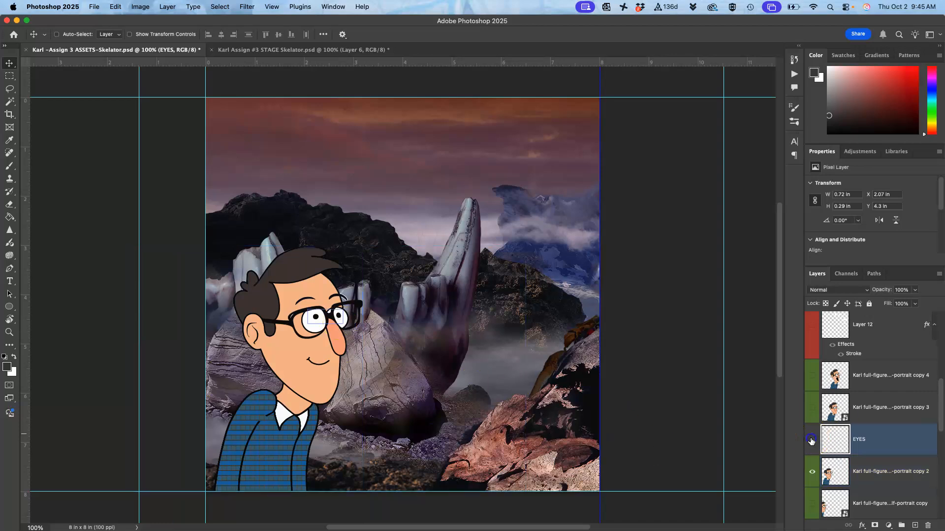
{"action": "left_click", "coordinate": [813, 439]}
{"action": "left_click", "coordinate": [812, 439]}
{"action": "left_click", "coordinate": [812, 439]}
{"action": "left_click", "coordinate": [812, 440]}
{"action": "left_click", "coordinate": [813, 440]}
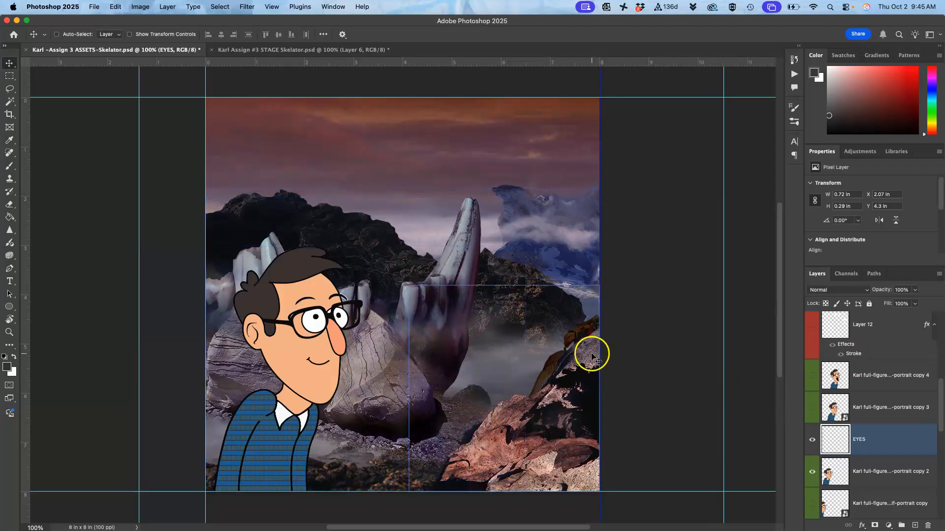
Step: In the STAGE document, compare Layer 6 with the frame beneath by toggling its visibility, and delete Layer 6
{"action": "left_click", "coordinate": [305, 51]}
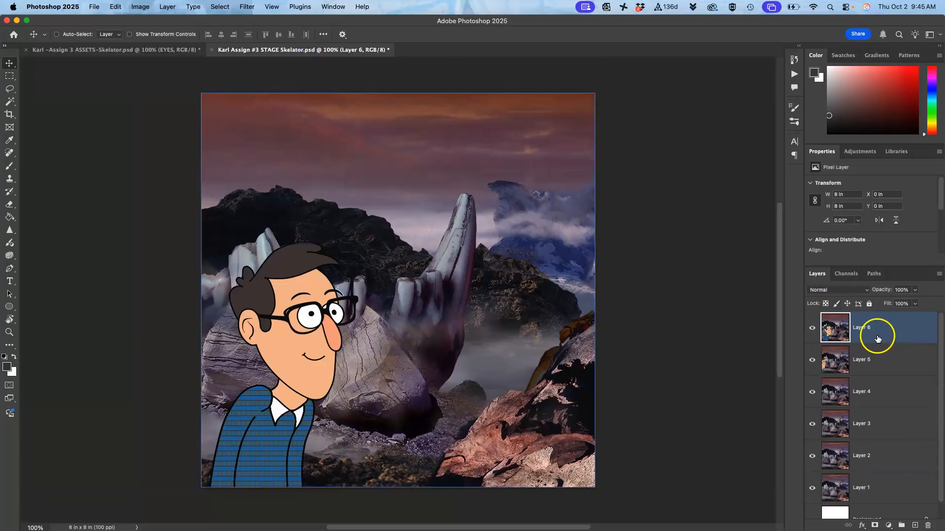
{"action": "left_click_drag", "start_coordinate": [879, 336], "coordinate": [849, 335]}
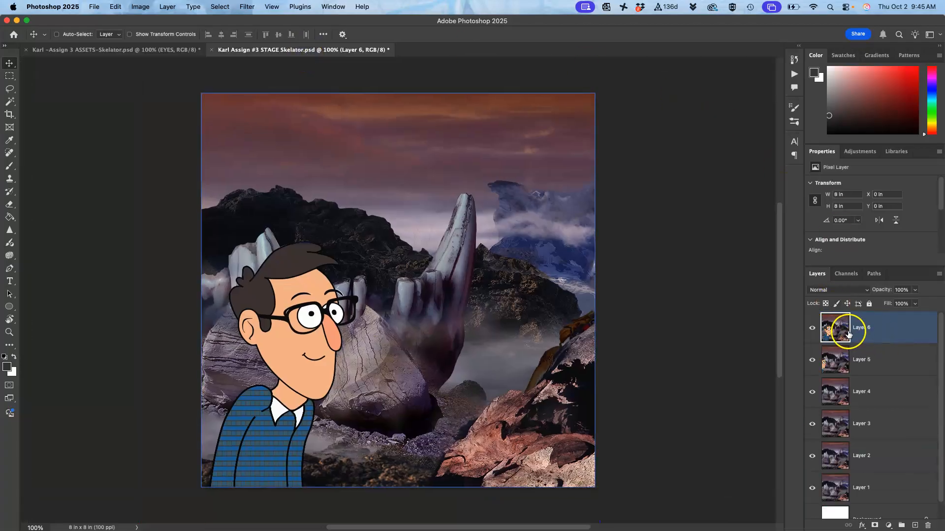
{"action": "left_click", "coordinate": [815, 332]}
{"action": "left_click", "coordinate": [815, 331]}
{"action": "left_click", "coordinate": [815, 333]}
{"action": "left_click", "coordinate": [816, 333]}
{"action": "left_click", "coordinate": [816, 333]}
{"action": "left_click", "coordinate": [815, 333]}
{"action": "left_click", "coordinate": [895, 334]}
{"action": "key", "text": "Delete"}
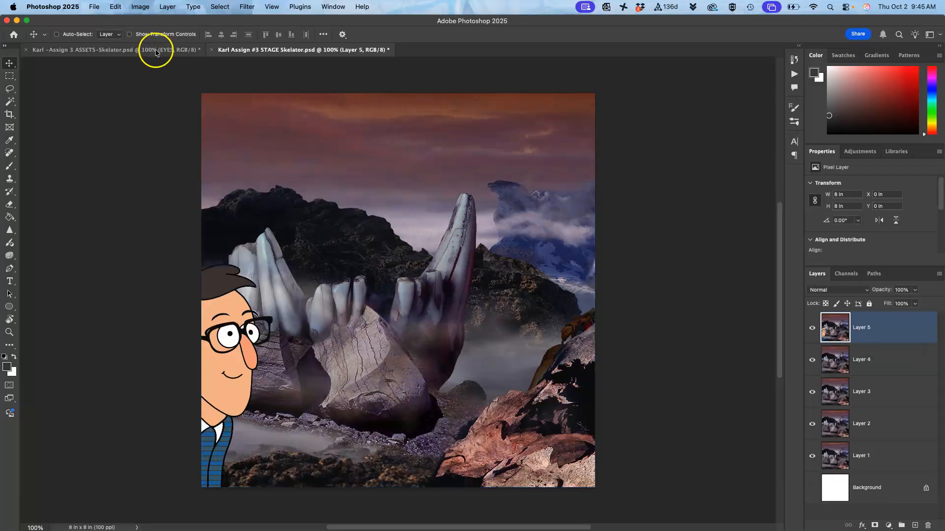
Step: In the ASSETS document, merge a copy of all visible layers into a new layer above ROCK PROP, keeping the originals
{"action": "left_click", "coordinate": [133, 50]}
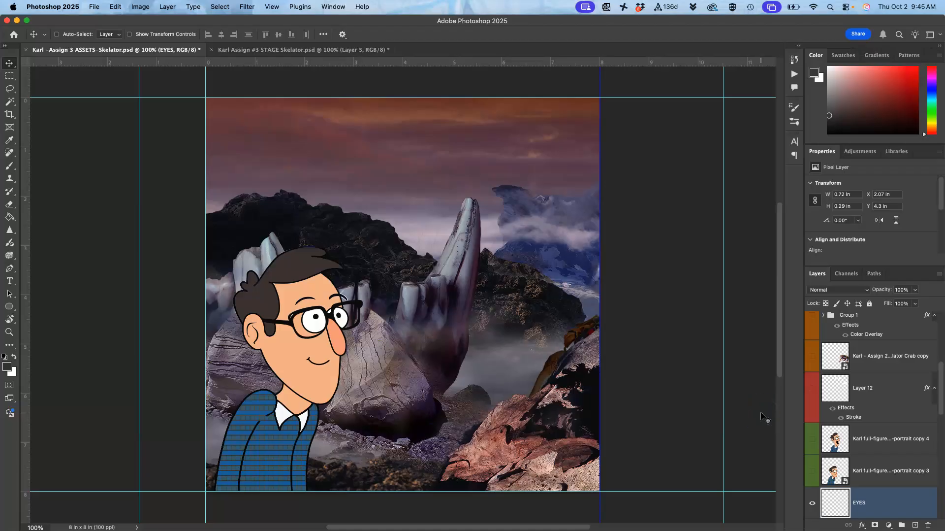
{"action": "scroll", "coordinate": [837, 433], "scroll_direction": "down", "scroll_amount": 2}
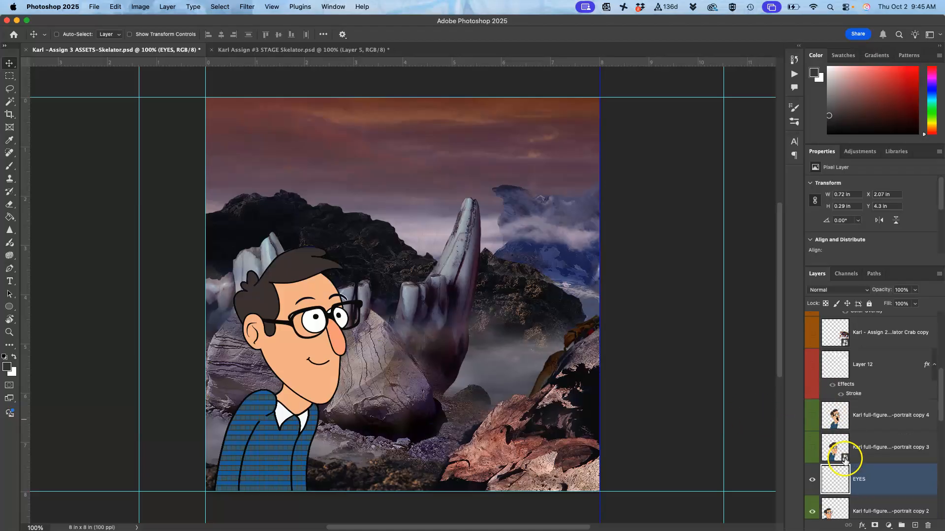
{"action": "scroll", "coordinate": [843, 443], "scroll_direction": "up", "scroll_amount": 10}
{"action": "left_click", "coordinate": [865, 320]}
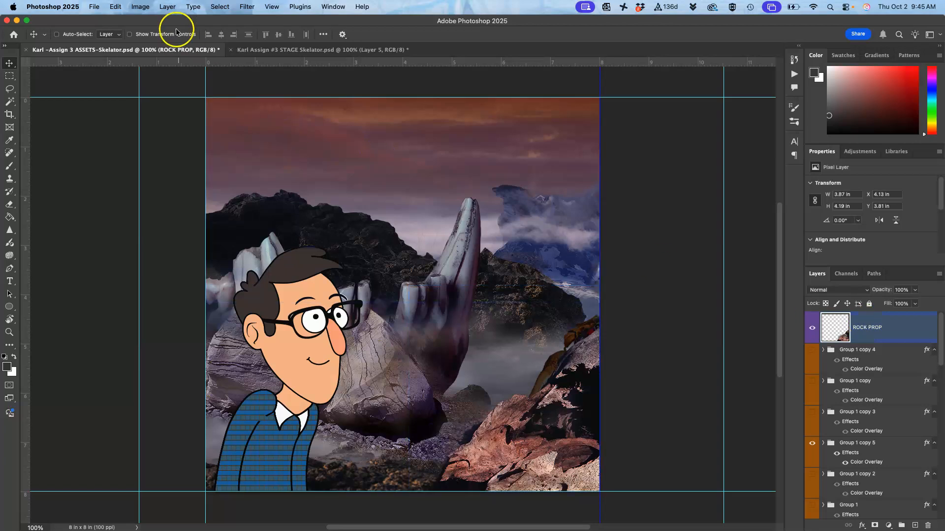
{"action": "left_click", "coordinate": [167, 6]}
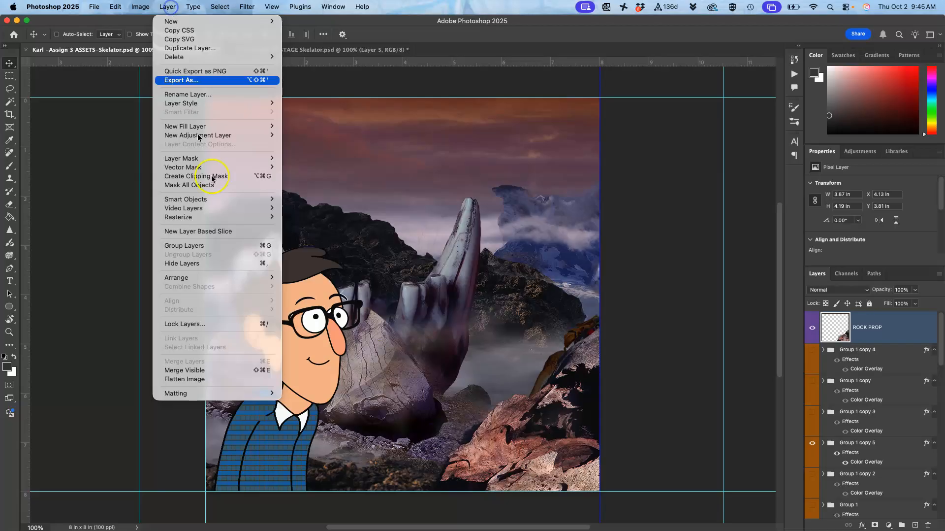
{"action": "left_click", "coordinate": [232, 370], "text": "alt"}
Step: Copy the whole merged layer into the STAGE document as the top frame at X 0, Y 0, and preview it against Layer 5
{"action": "key", "text": "super+a"}
{"action": "left_click_drag", "start_coordinate": [403, 350], "coordinate": [348, 126]}
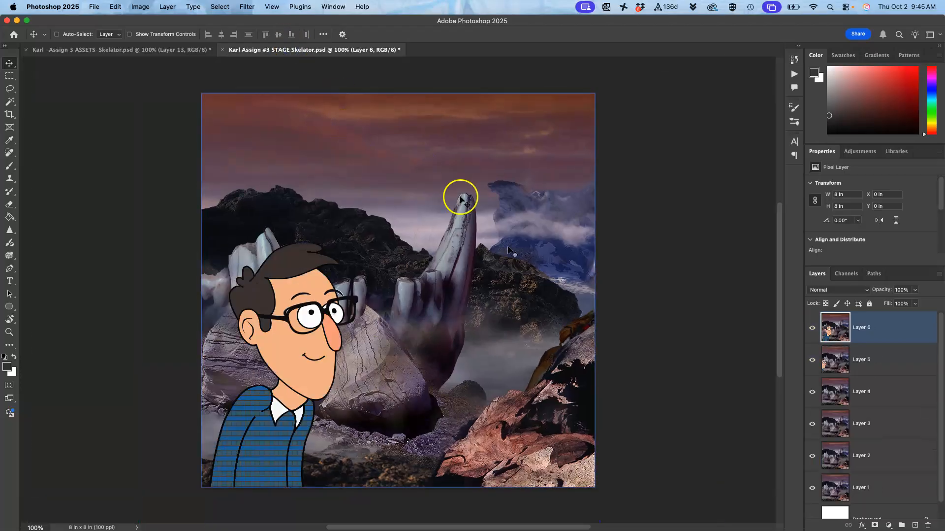
{"action": "left_click", "coordinate": [807, 327]}
{"action": "left_click", "coordinate": [807, 328]}
{"action": "left_click", "coordinate": [808, 330]}
{"action": "left_click", "coordinate": [808, 330]}
Step: Return to the ASSETS document, clear the selection, and delete the merged layer above ROCK PROP
{"action": "left_click", "coordinate": [162, 50]}
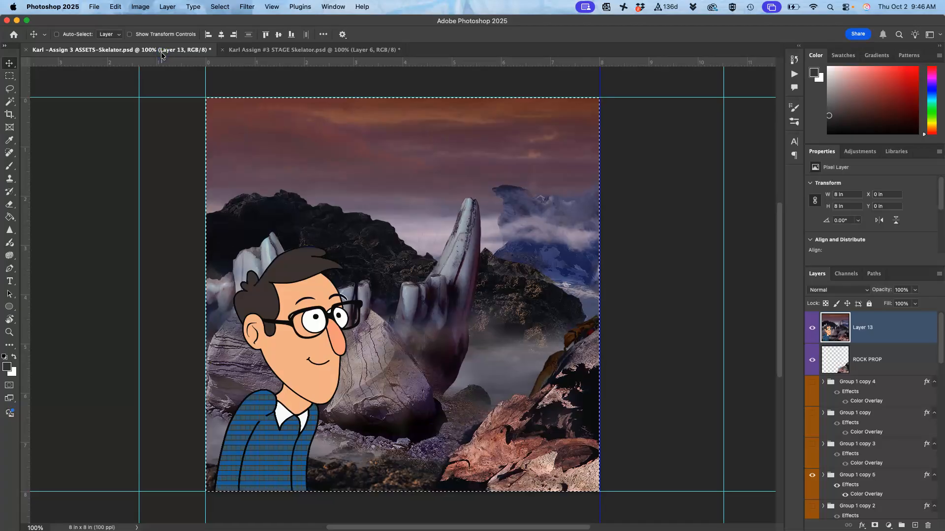
{"action": "left_click", "coordinate": [155, 54]}
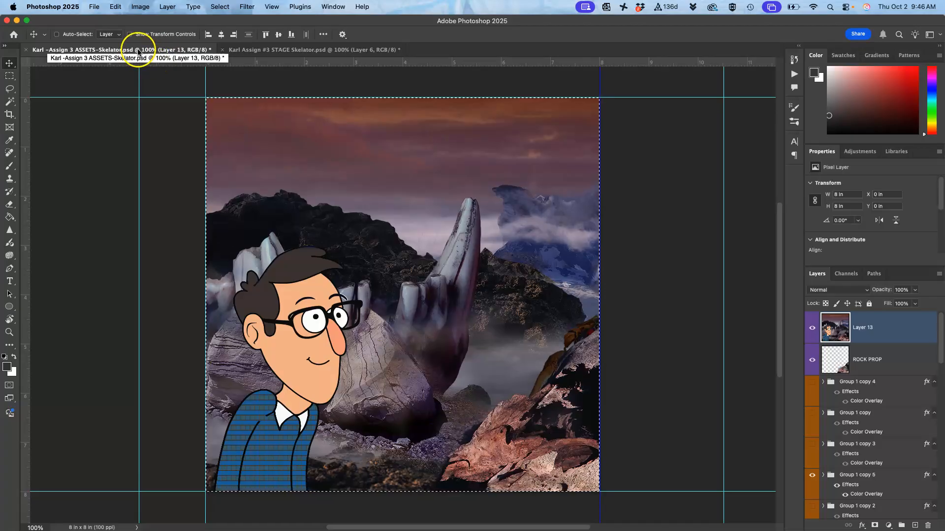
{"action": "key", "text": "super"}
{"action": "key", "text": "super+d"}
{"action": "left_click_drag", "start_coordinate": [314, 128], "coordinate": [853, 329]}
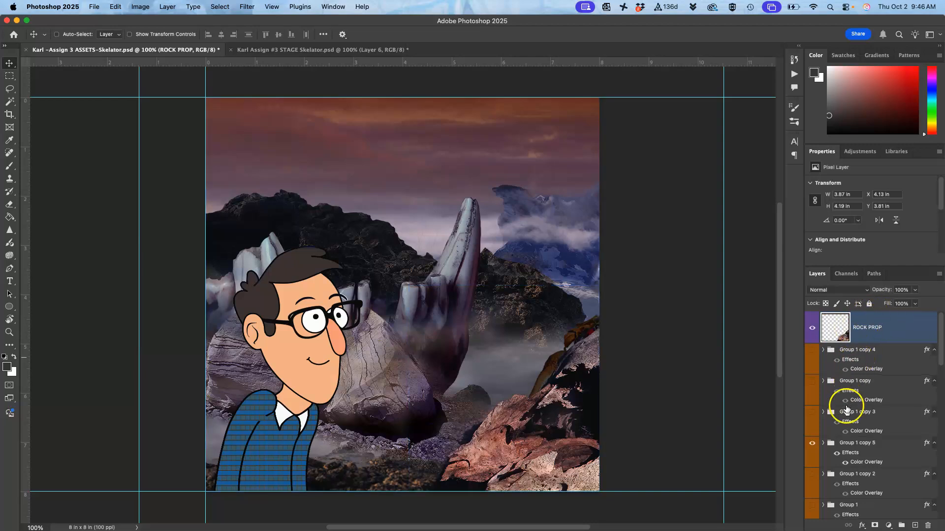
Step: Make the portrait copy 3 layer visible and hide the EYES layer for the next frame
{"action": "scroll", "coordinate": [846, 415], "scroll_direction": "down", "scroll_amount": 10}
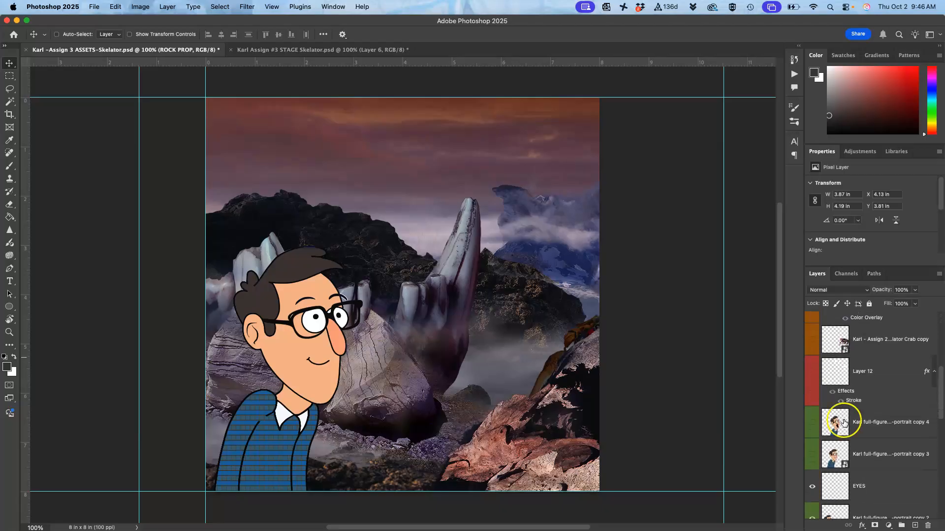
{"action": "left_click", "coordinate": [813, 454]}
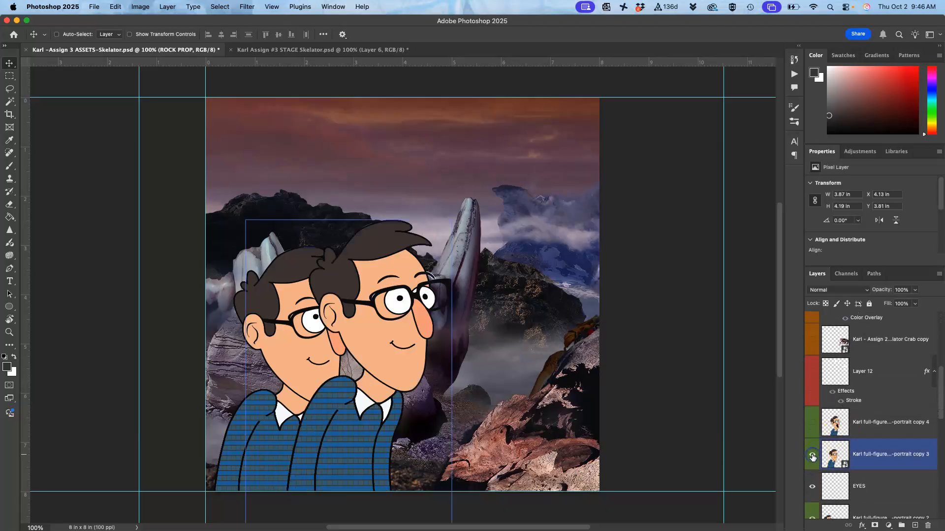
{"action": "left_click", "coordinate": [813, 486]}
{"action": "scroll", "coordinate": [834, 479], "scroll_direction": "down", "scroll_amount": 5}
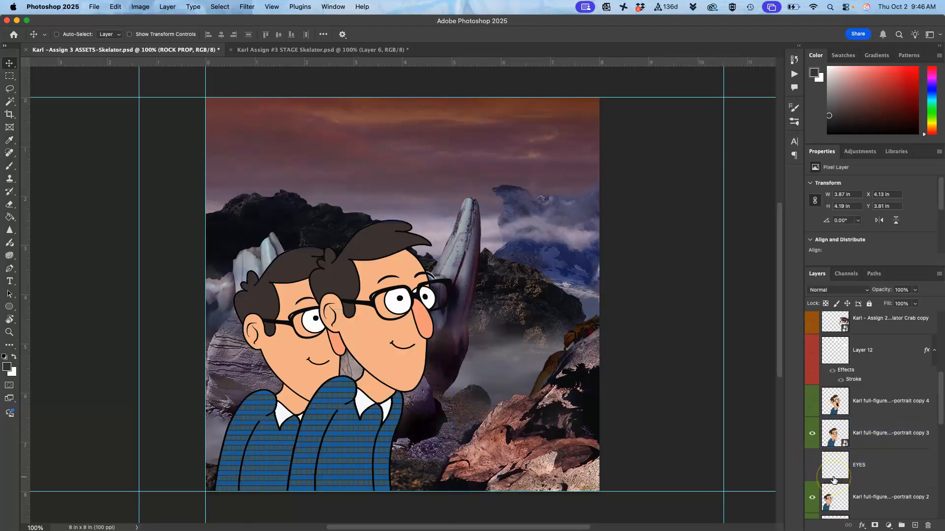
{"action": "scroll", "coordinate": [834, 479], "scroll_direction": "down", "scroll_amount": 8}
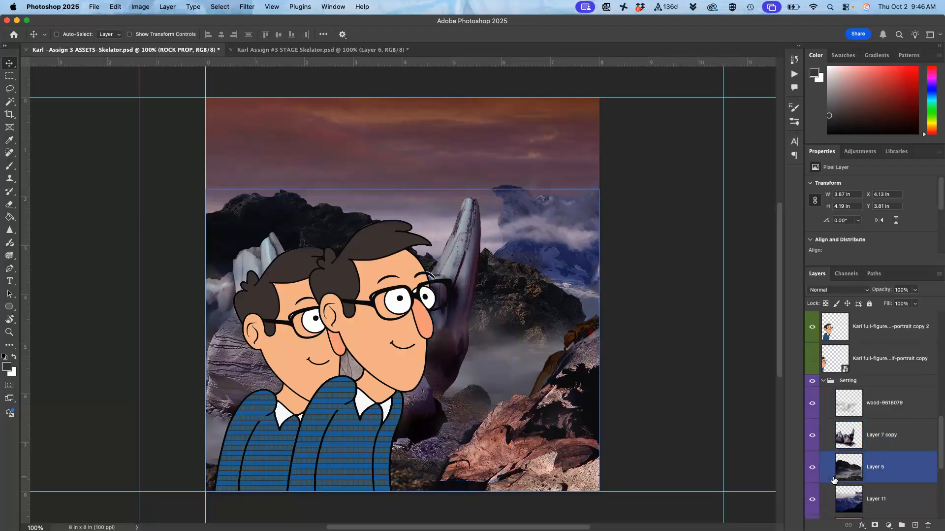
Step: Show the crab group Group 1 copy 3 in place of Group 1 copy 5
{"action": "scroll", "coordinate": [834, 480], "scroll_direction": "up", "scroll_amount": 10}
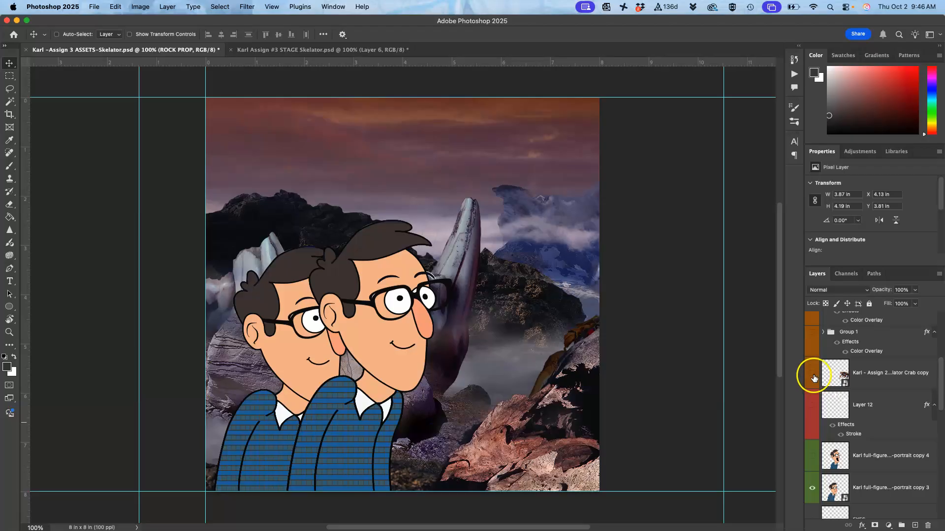
{"action": "left_click", "coordinate": [813, 372]}
{"action": "left_click", "coordinate": [813, 371]}
{"action": "scroll", "coordinate": [815, 408], "scroll_direction": "up", "scroll_amount": 5}
{"action": "left_click", "coordinate": [814, 406]}
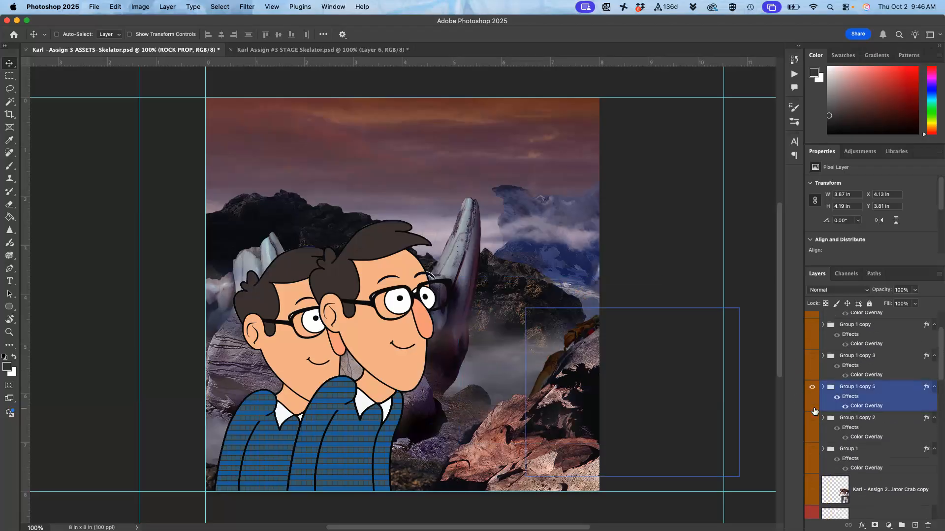
{"action": "left_click", "coordinate": [813, 373]}
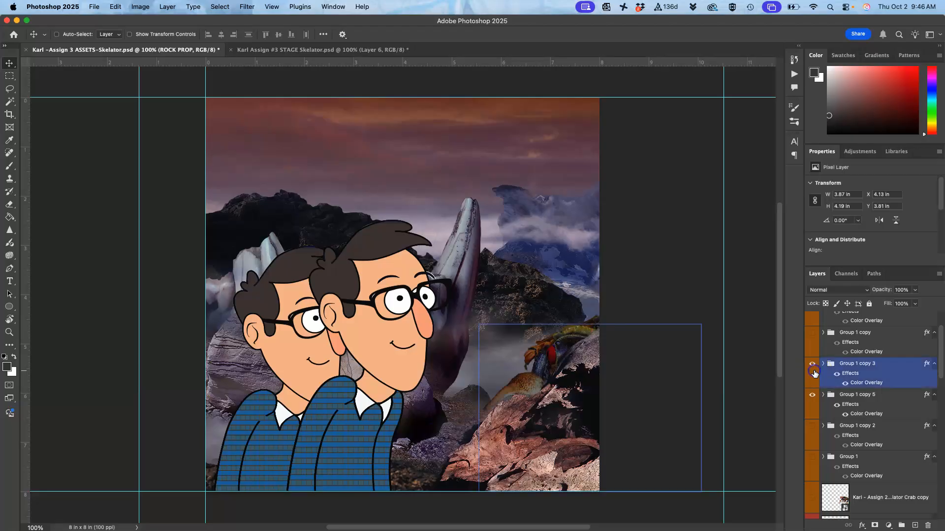
{"action": "left_click", "coordinate": [813, 400]}
Step: Shift the wood-9616079 layer in the Setting group horizontally to the left, to about X -1.93 in
{"action": "scroll", "coordinate": [814, 401], "scroll_direction": "down", "scroll_amount": 10}
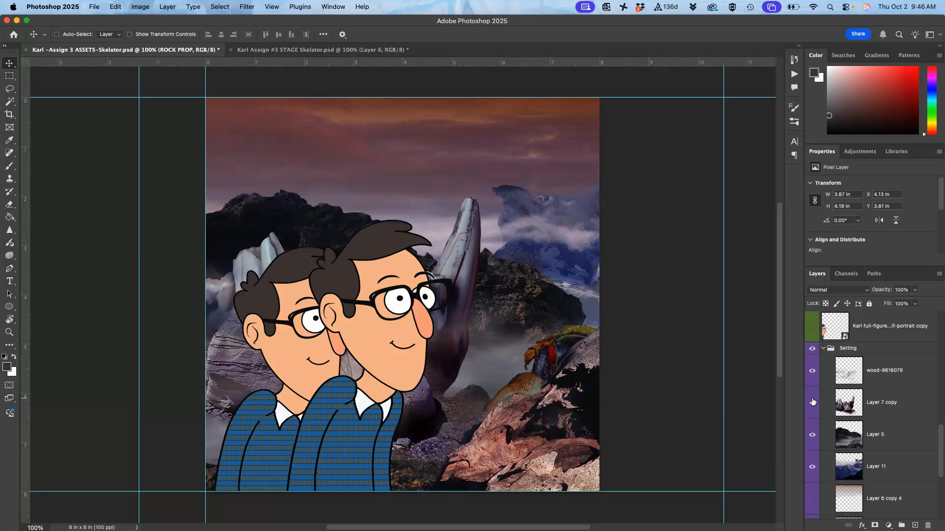
{"action": "left_click", "coordinate": [853, 367]}
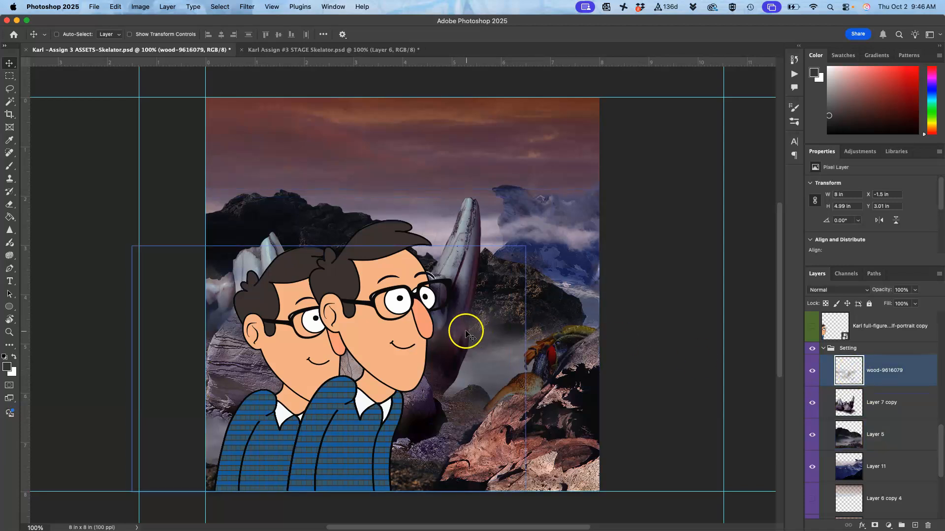
{"action": "left_click_drag", "start_coordinate": [466, 334], "coordinate": [448, 333]}
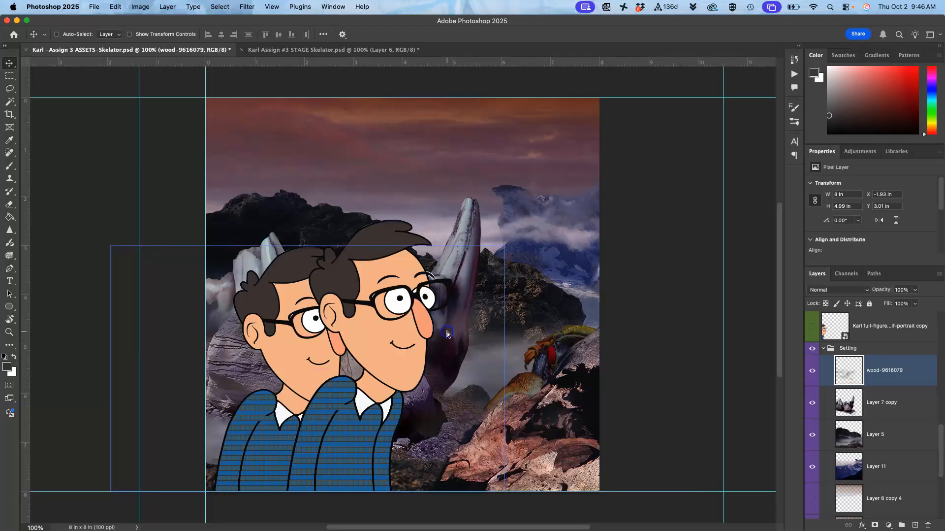
Step: Make the Layer 6 copy 4 sky layer visible in the Setting group
{"action": "left_click", "coordinate": [842, 432]}
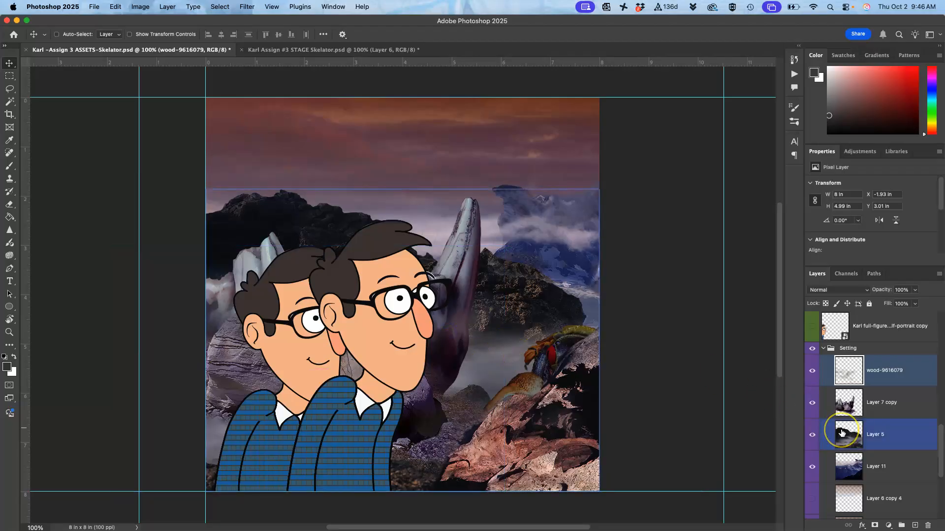
{"action": "scroll", "coordinate": [842, 432], "scroll_direction": "down", "scroll_amount": 5}
{"action": "left_click", "coordinate": [813, 344]}
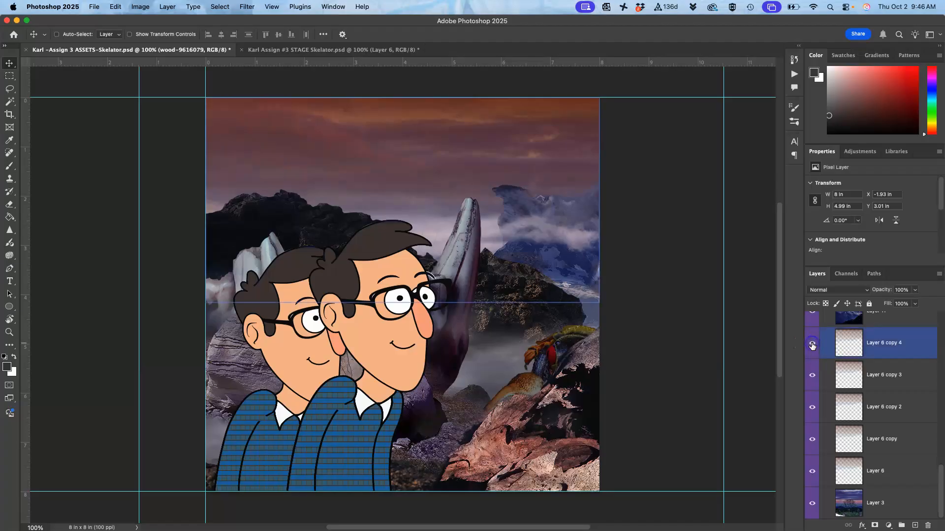
Step: Hide the ASSETS document's rulers and switch between the ASSETS and STAGE documents to compare the new pose with the last frame
{"action": "left_click", "coordinate": [353, 51]}
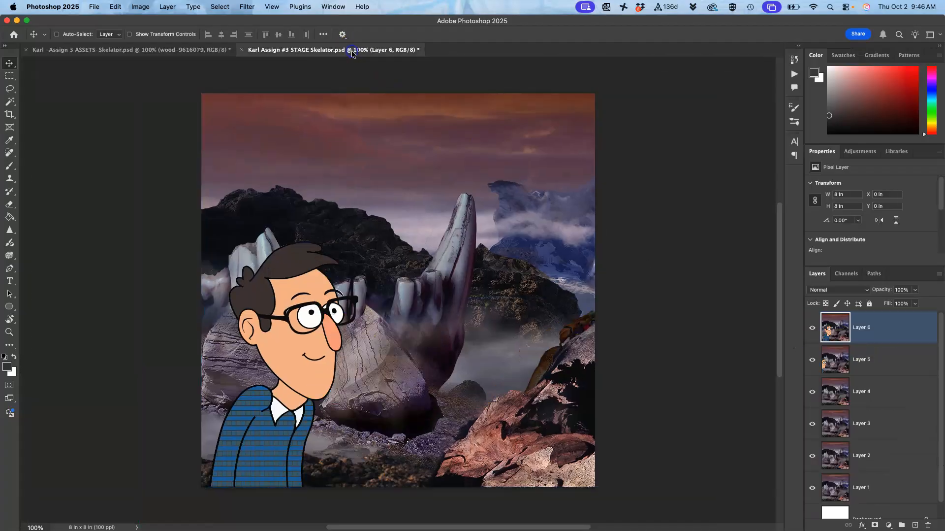
{"action": "left_click", "coordinate": [199, 54]}
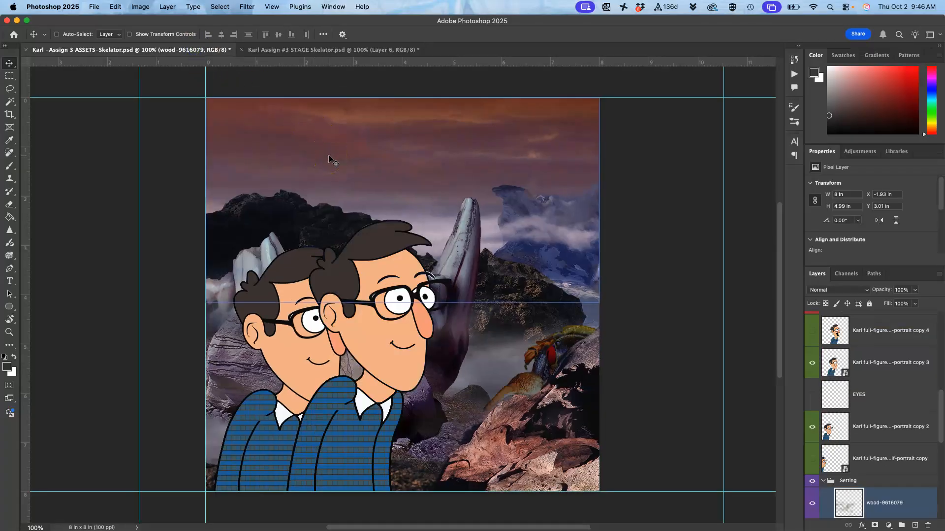
{"action": "key", "text": "super+r"}
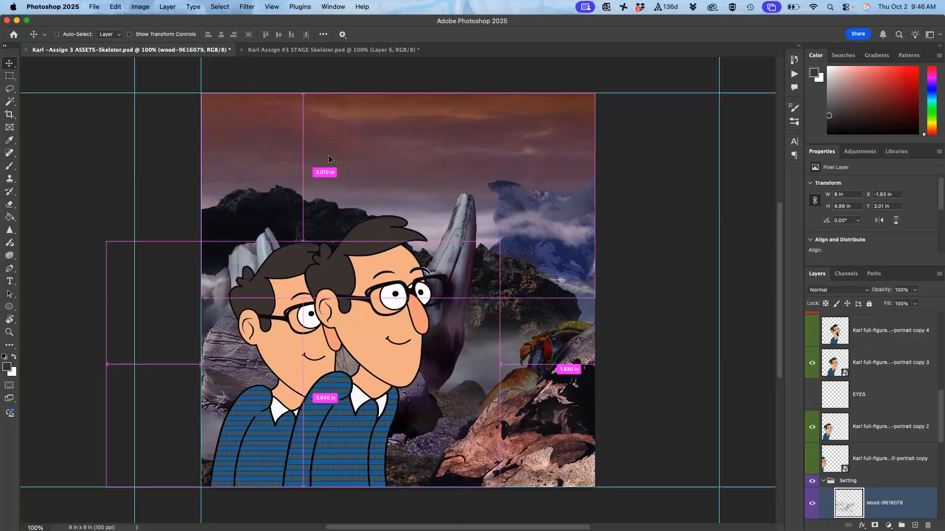
{"action": "left_click", "coordinate": [338, 50]}
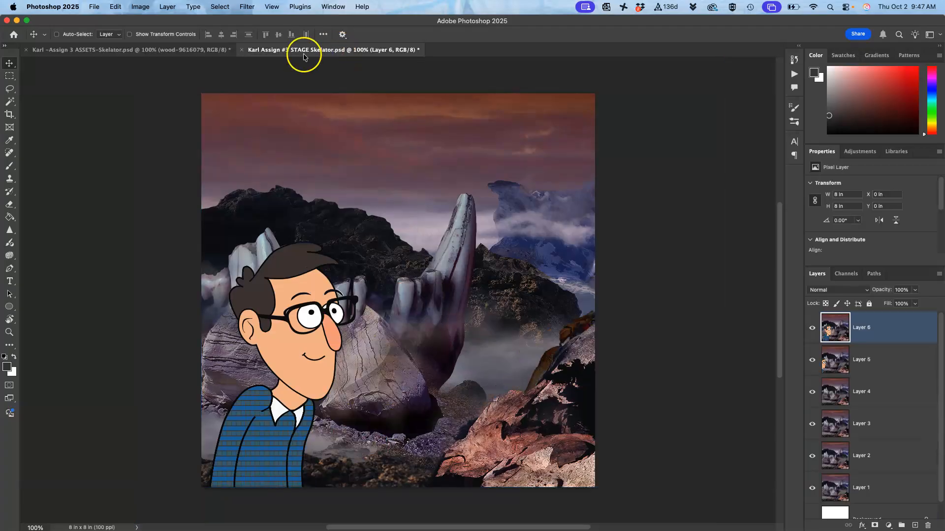
{"action": "left_click", "coordinate": [181, 52]}
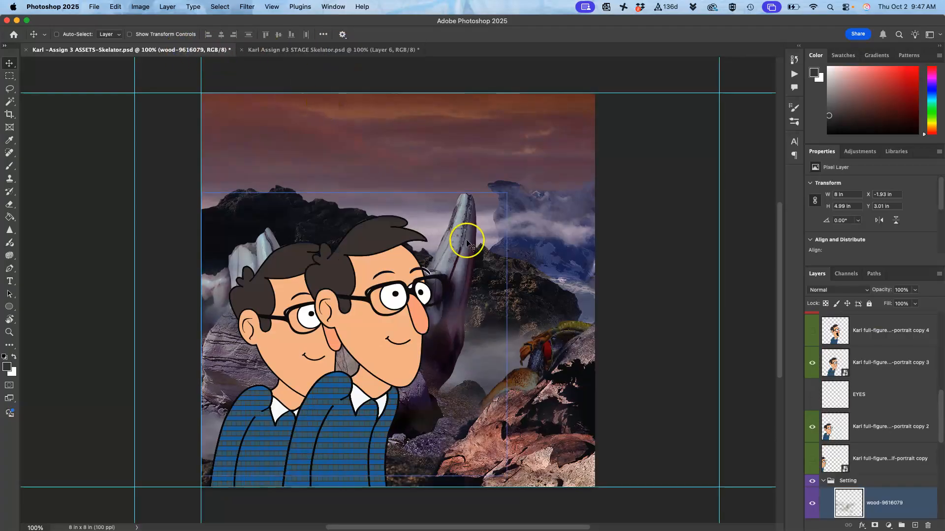
Step: Hide the full-figure portrait copy 2 layer in the ASSETS document and compare the pose with the last STAGE frame
{"action": "left_click", "coordinate": [881, 427]}
{"action": "left_click", "coordinate": [814, 428]}
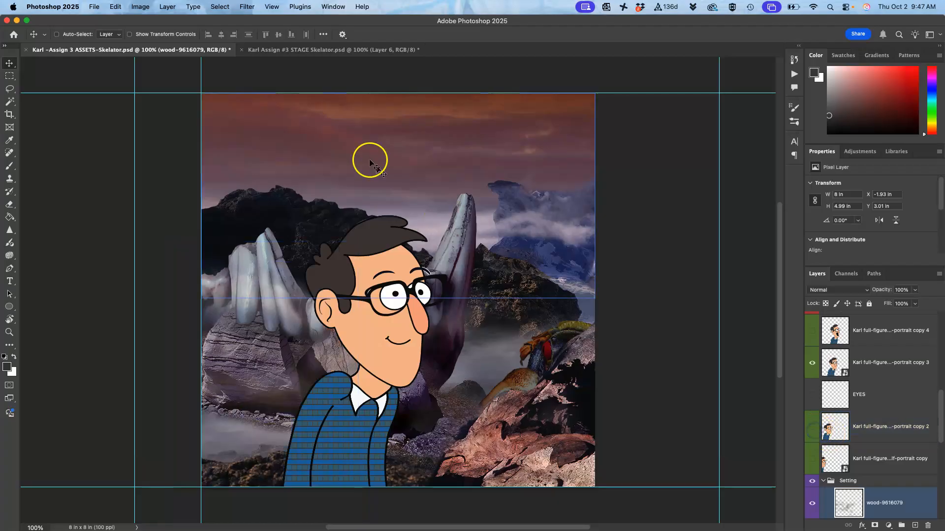
{"action": "left_click", "coordinate": [318, 51]}
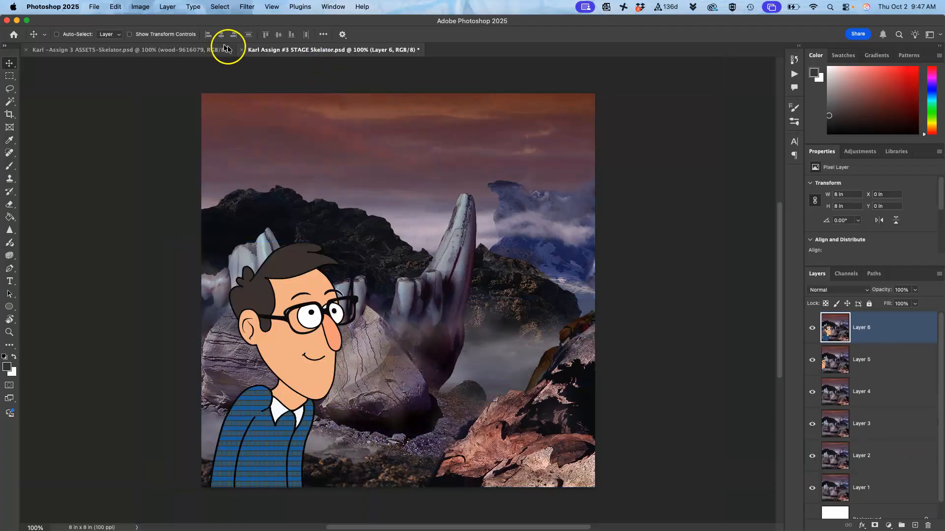
{"action": "left_click", "coordinate": [194, 51]}
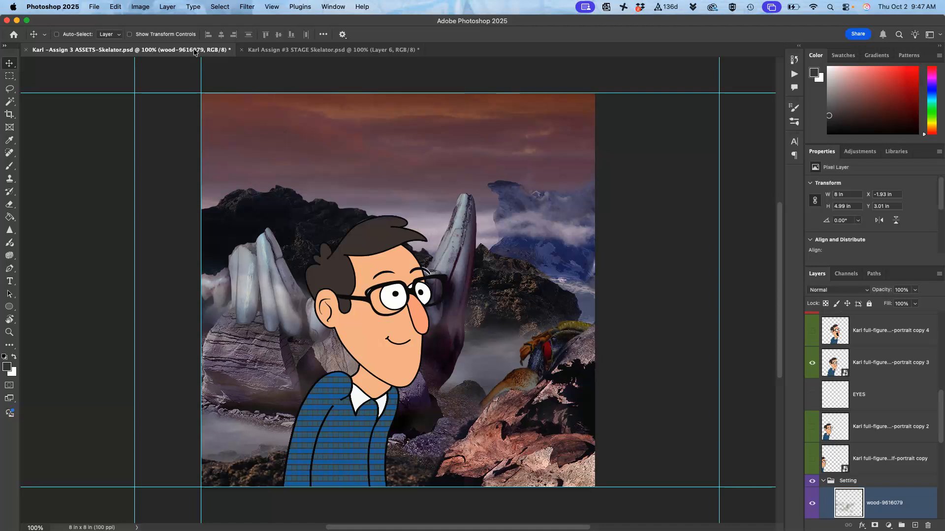
{"action": "left_click", "coordinate": [275, 49]}
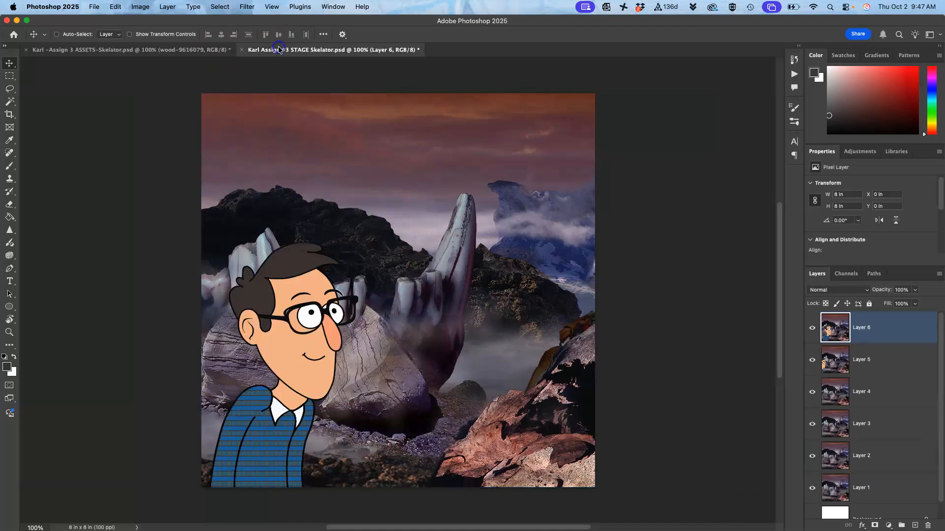
{"action": "left_click", "coordinate": [194, 53]}
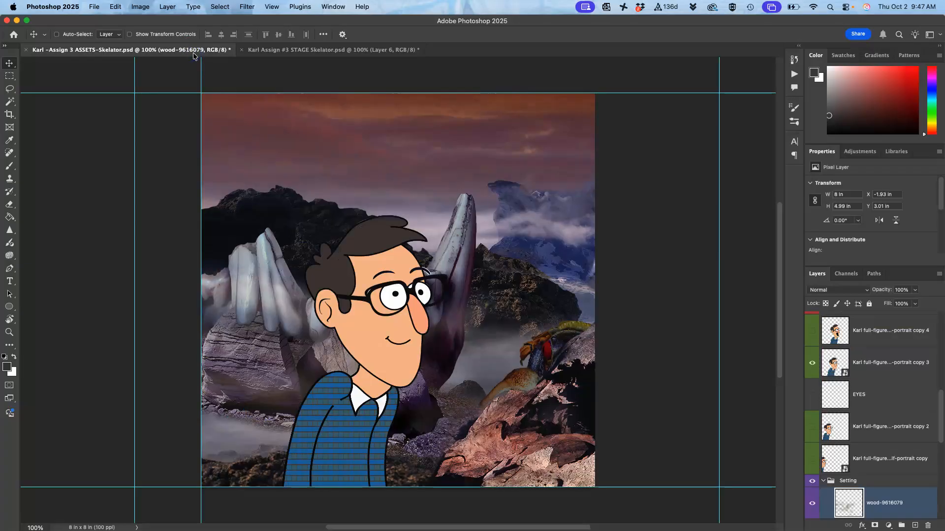
{"action": "left_click", "coordinate": [262, 51]}
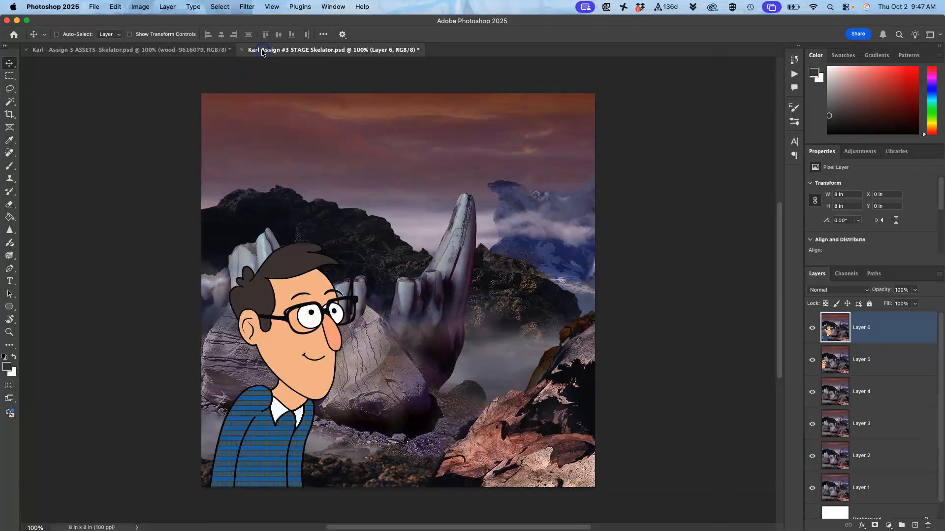
{"action": "left_click", "coordinate": [209, 49]}
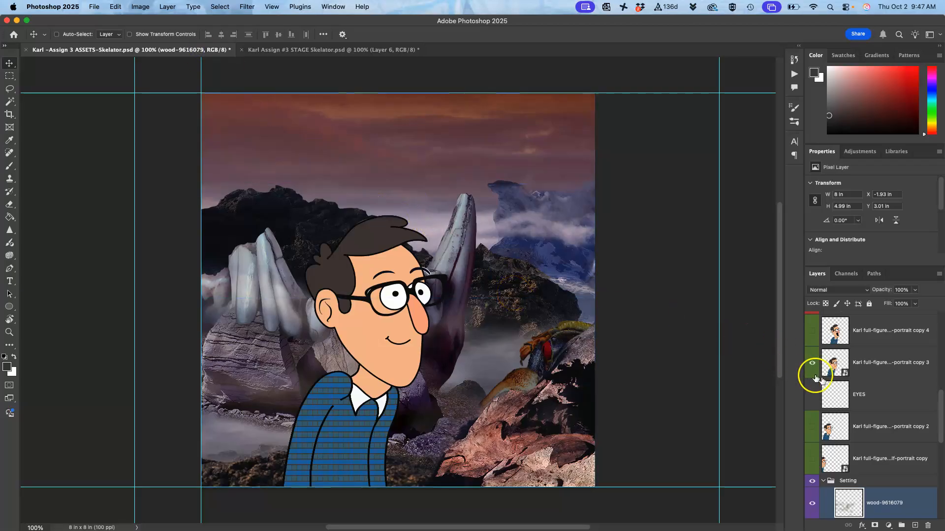
Step: Move the Photoshop window aside and up so the storyboard image and the Finder and browser windows behind it are exposed
{"action": "scroll", "coordinate": [847, 394], "scroll_direction": "up", "scroll_amount": 5}
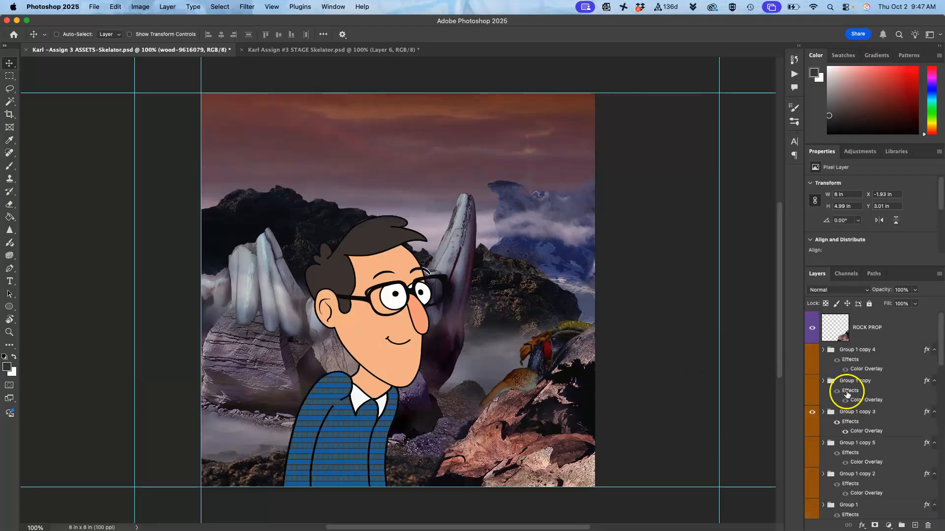
{"action": "left_click", "coordinate": [876, 328]}
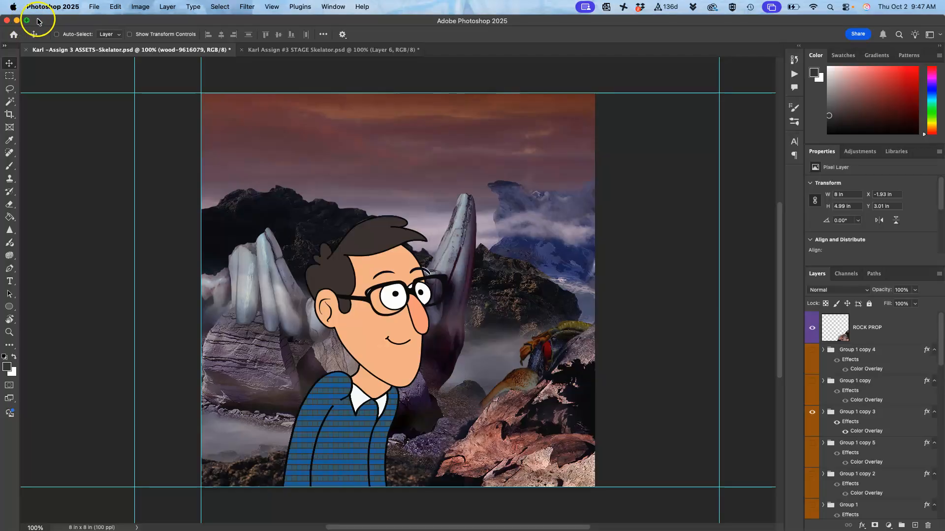
{"action": "left_click_drag", "start_coordinate": [44, 51], "coordinate": [153, 85]}
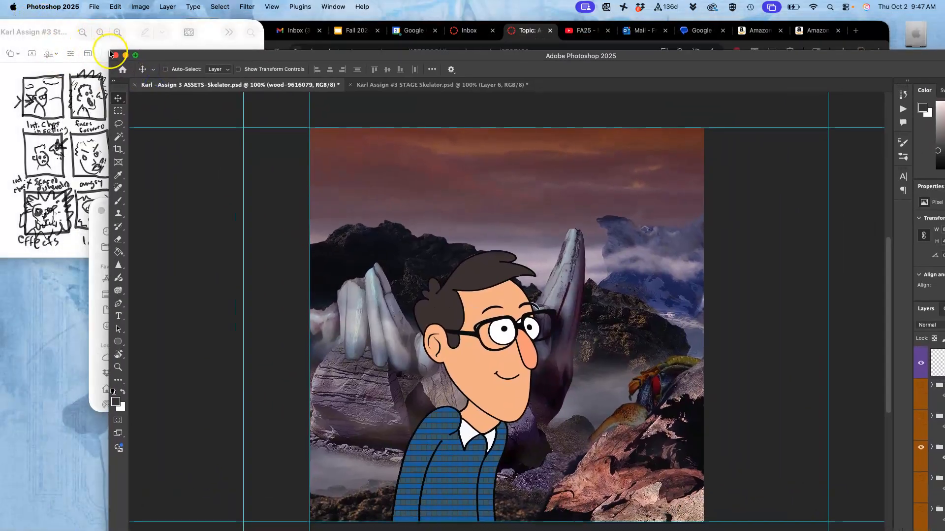
{"action": "left_click_drag", "start_coordinate": [112, 53], "coordinate": [383, 64]}
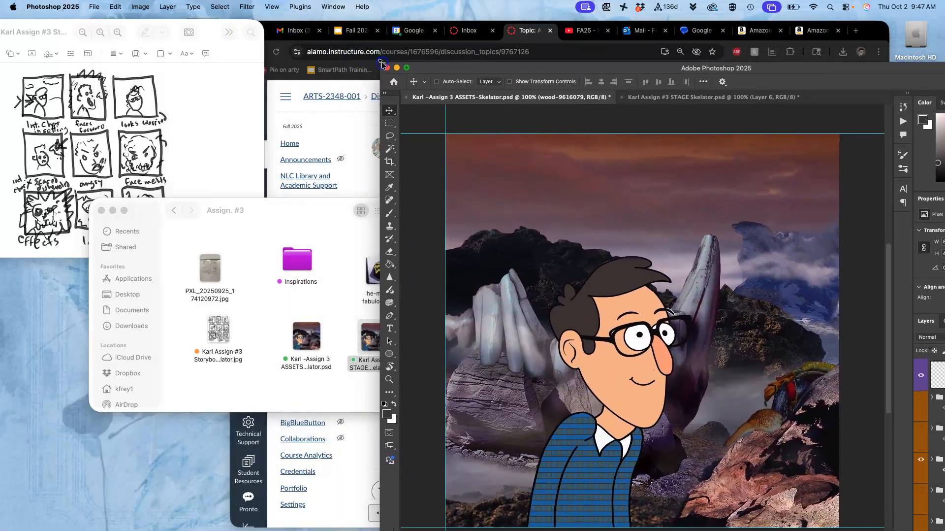
{"action": "left_click_drag", "start_coordinate": [512, 72], "coordinate": [513, 33]}
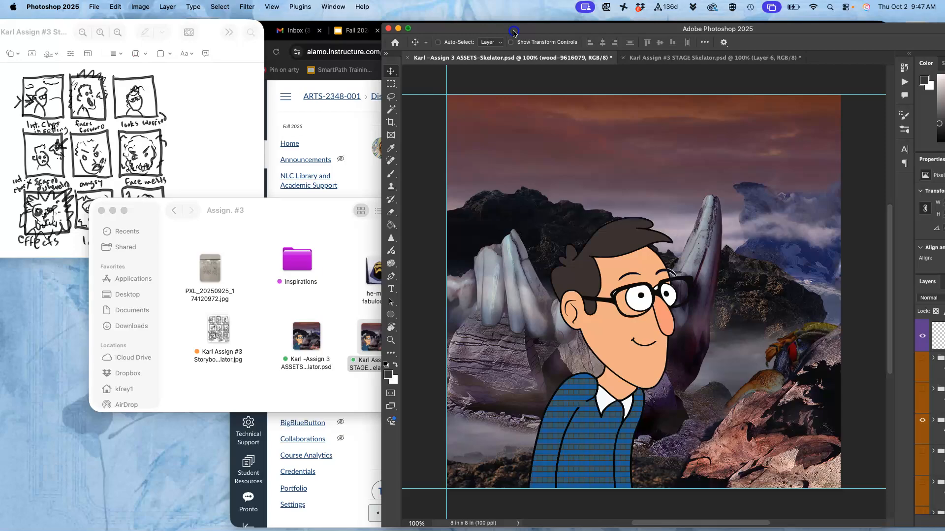
Step: Look through the Assignment #3 (GIF Transformation) discussion in Chrome for the ASSETS to STAGE animation workflow picture
{"action": "left_click", "coordinate": [344, 118]}
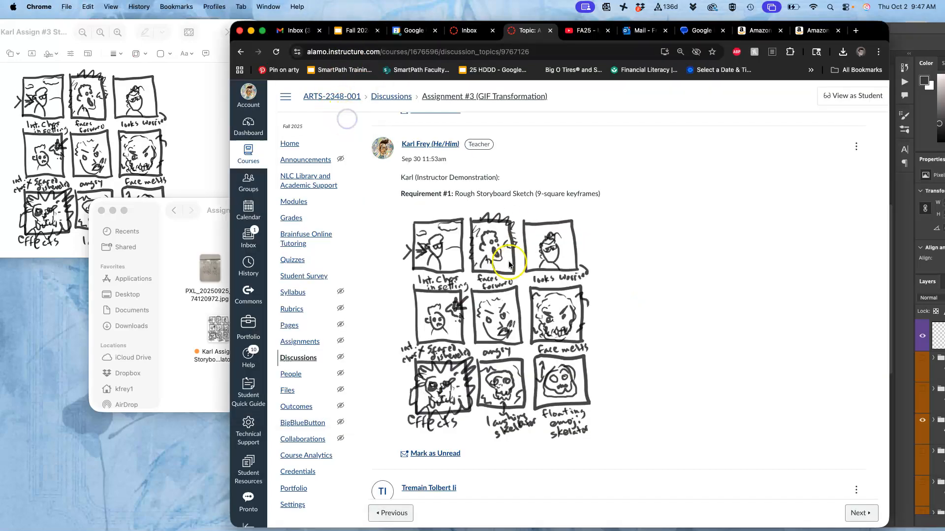
{"action": "scroll", "coordinate": [509, 268], "scroll_direction": "up", "scroll_amount": 1}
{"action": "scroll", "coordinate": [508, 269], "scroll_direction": "up", "scroll_amount": 20}
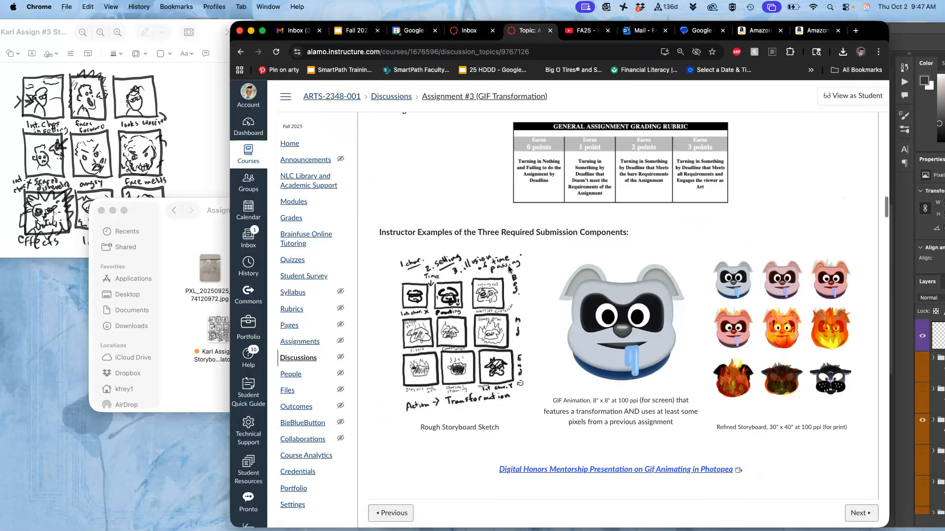
{"action": "scroll", "coordinate": [509, 269], "scroll_direction": "up", "scroll_amount": 10}
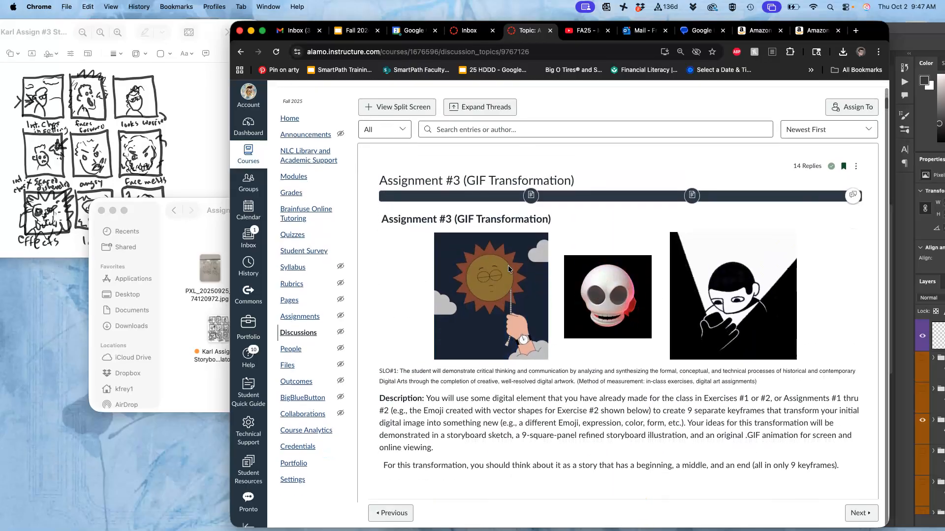
{"action": "scroll", "coordinate": [509, 268], "scroll_direction": "down", "scroll_amount": 5}
{"action": "scroll", "coordinate": [508, 269], "scroll_direction": "down", "scroll_amount": 15}
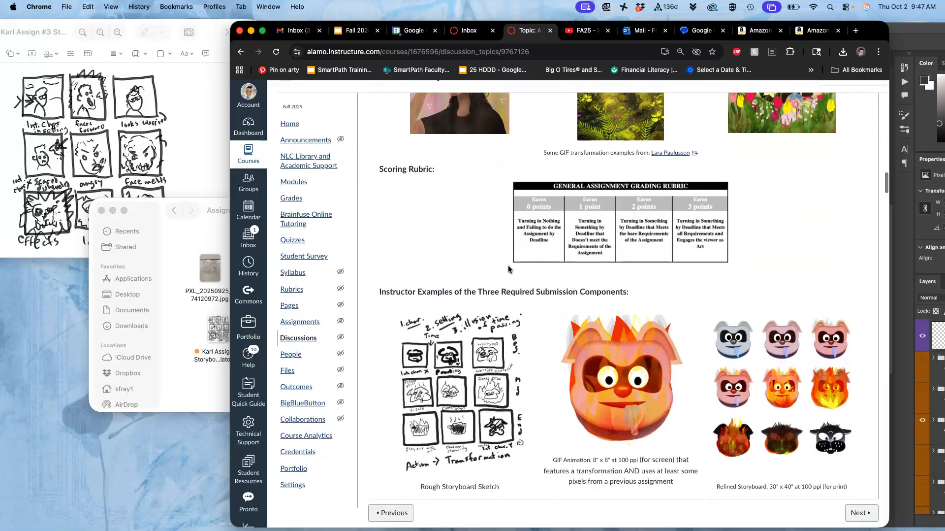
{"action": "scroll", "coordinate": [509, 269], "scroll_direction": "down", "scroll_amount": 10}
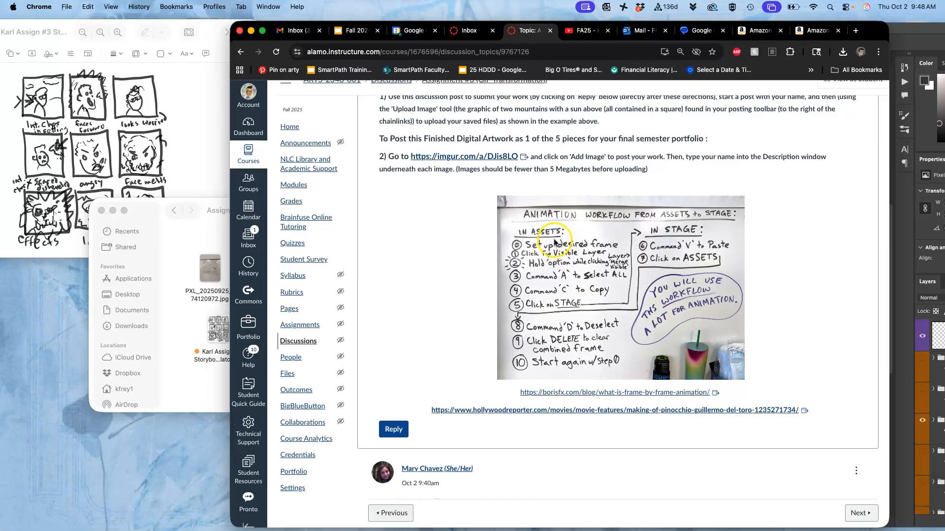
{"action": "left_click", "coordinate": [584, 236]}
Step: Open PXL_20251001_174123967.jpg from Finder in Preview and shrink its window to fit below the storyboard image
{"action": "left_click", "coordinate": [167, 306]}
{"action": "double_click", "coordinate": [60, 373]}
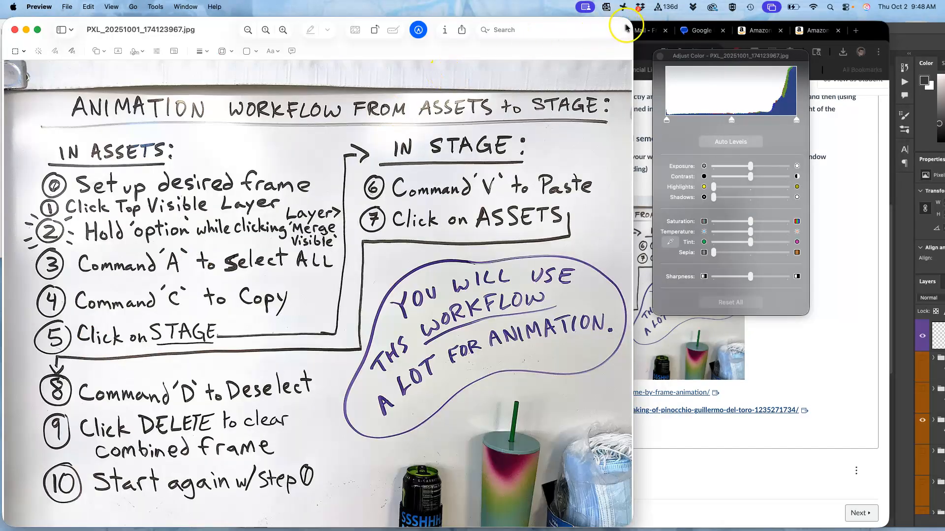
{"action": "left_click_drag", "start_coordinate": [632, 20], "coordinate": [182, 269]}
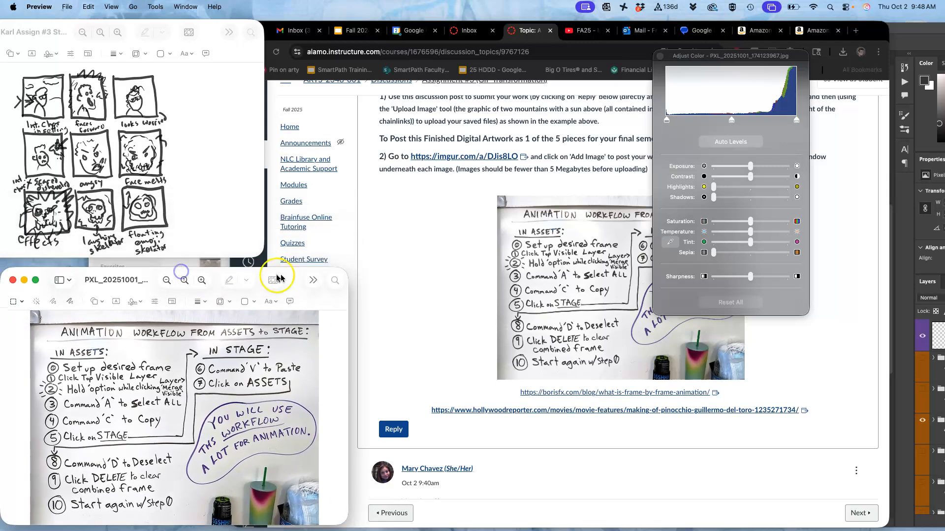
{"action": "mouse_move", "coordinate": [297, 276]}
{"action": "left_mouse_down"}
{"action": "mouse_move", "coordinate": [260, 263]}
{"action": "mouse_move", "coordinate": [305, 269]}
{"action": "left_mouse_up"}
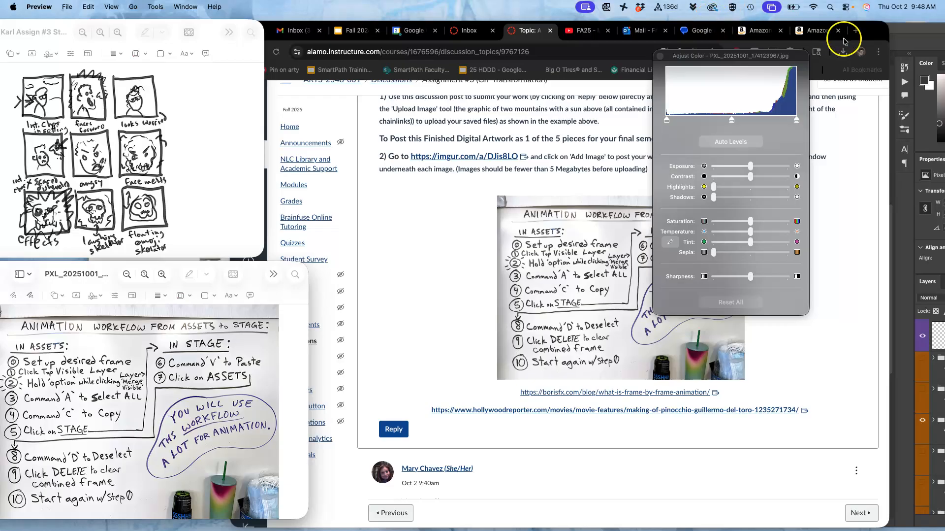
Step: Minimize the Chrome window and place the whole Photoshop window beside the storyboard and workflow images
{"action": "left_click", "coordinate": [872, 28]}
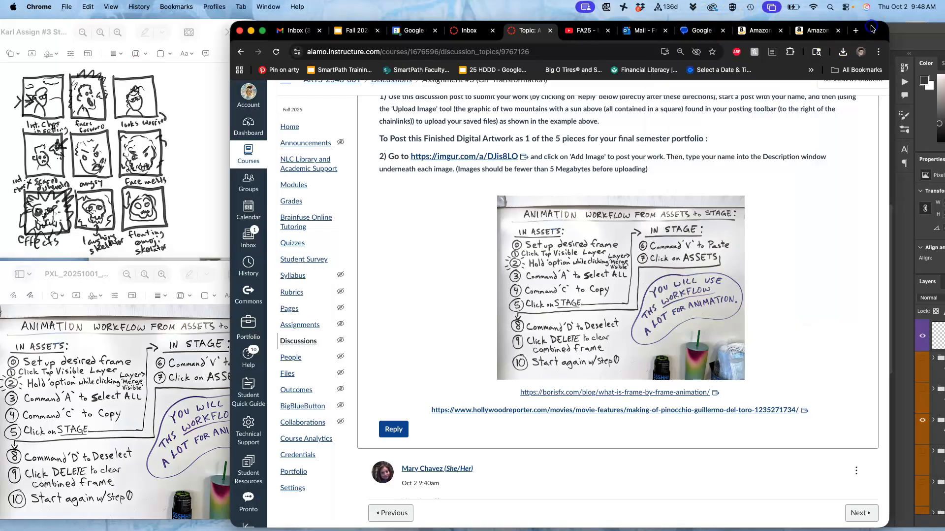
{"action": "left_click", "coordinate": [251, 31]}
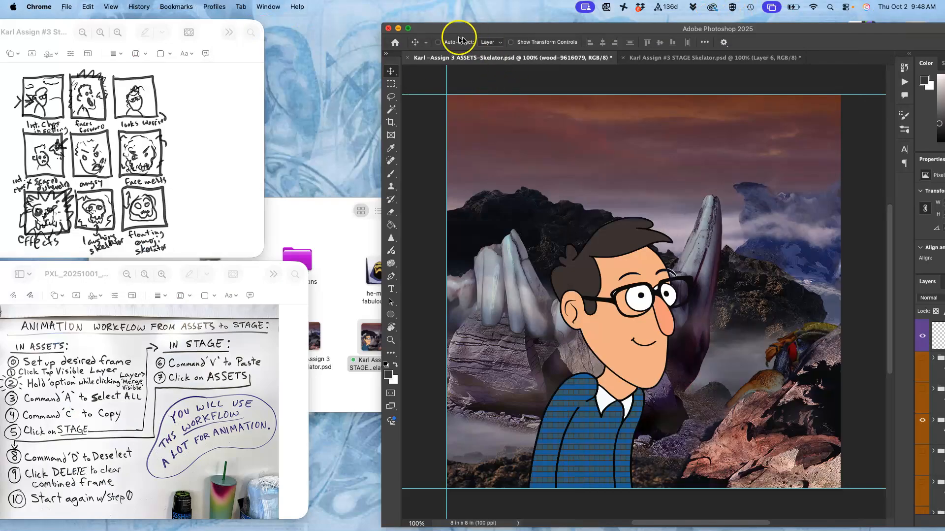
{"action": "left_click_drag", "start_coordinate": [452, 33], "coordinate": [283, 22]}
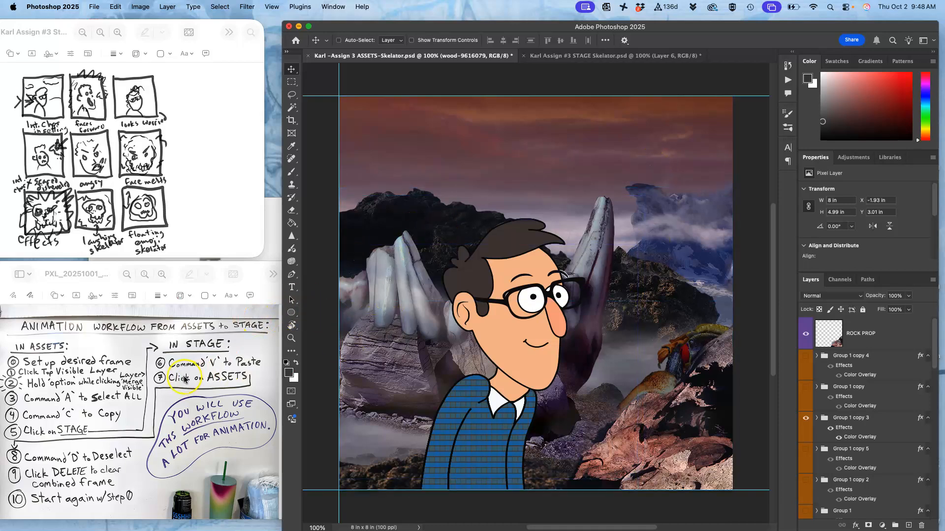
Step: Add a new layer above ROCK PROP, label it red and name it TOP VISIBLE
{"action": "left_click", "coordinate": [870, 335]}
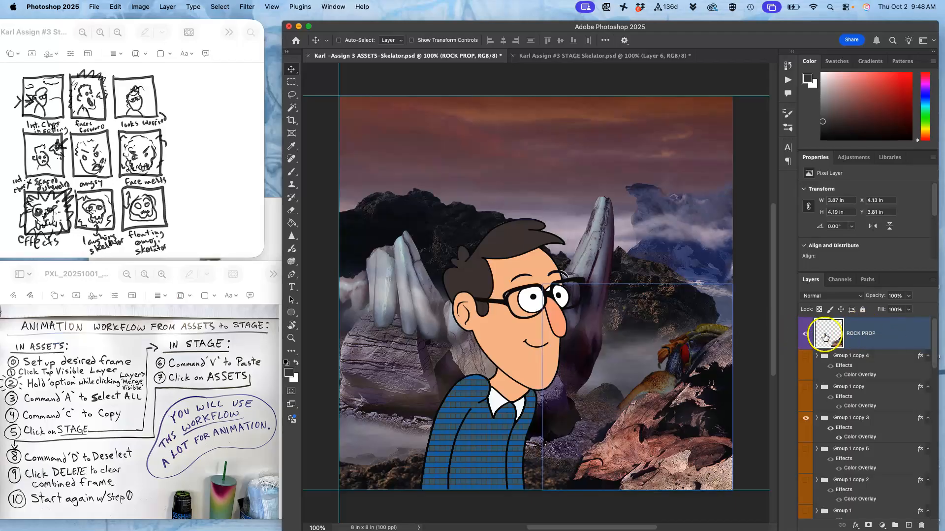
{"action": "left_click", "coordinate": [909, 524]}
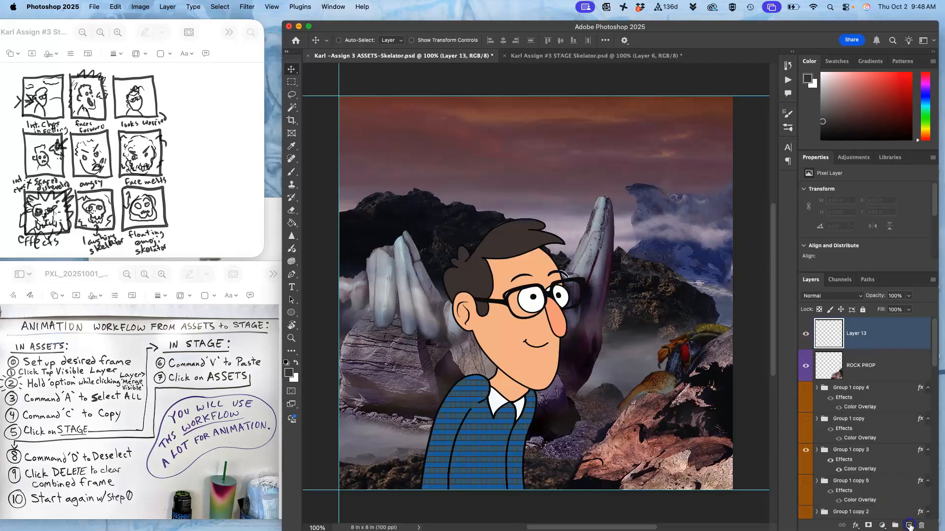
{"action": "right_click", "coordinate": [807, 324]}
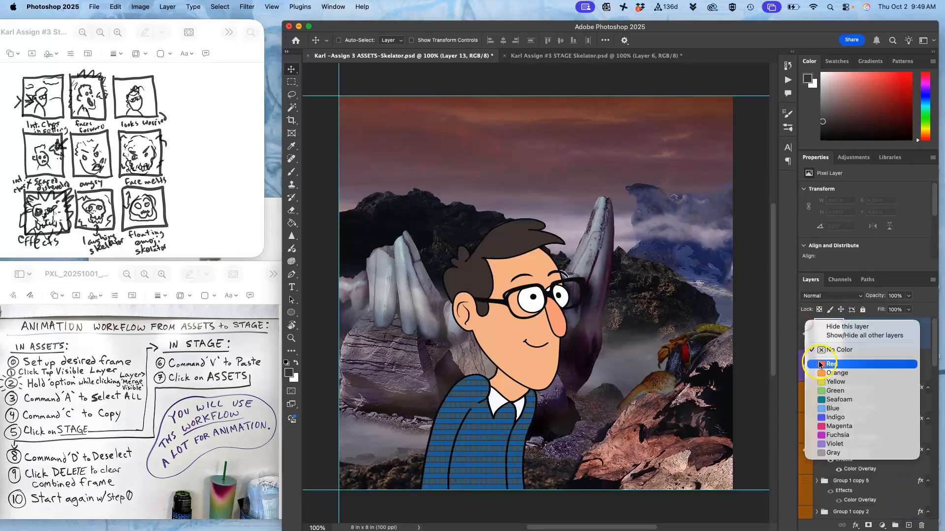
{"action": "left_click", "coordinate": [820, 364]}
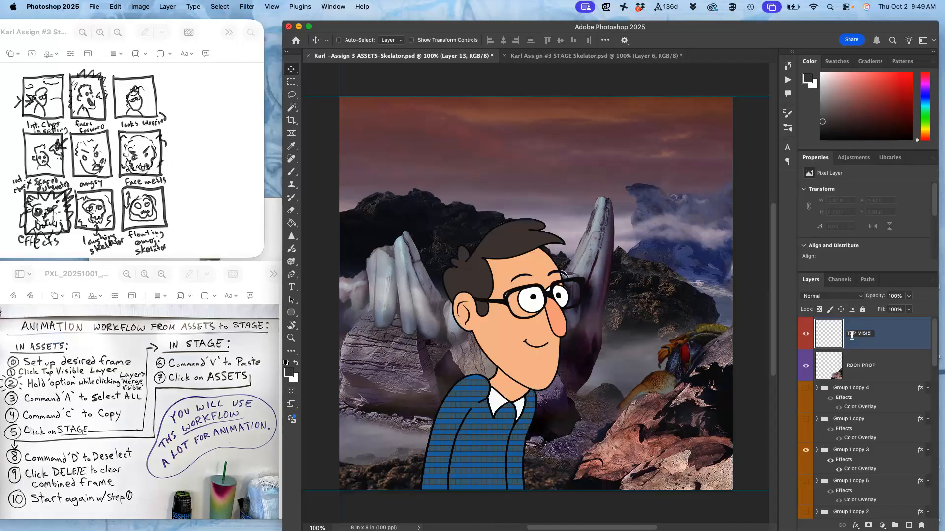
{"action": "left_click", "coordinate": [888, 339]}
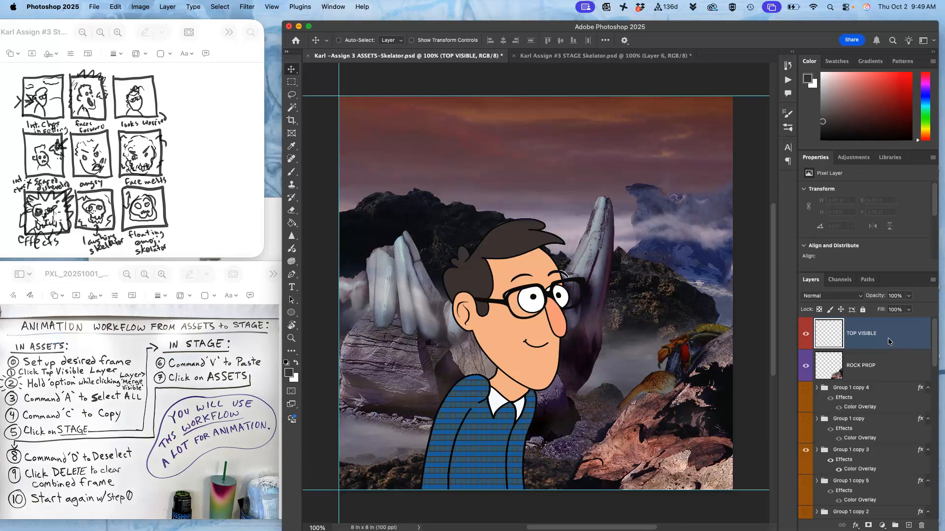
Step: Stamp a merged copy of all visible layers onto the TOP VISIBLE layer and clear its contents again
{"action": "left_click", "coordinate": [889, 340]}
{"action": "left_click", "coordinate": [168, 7]}
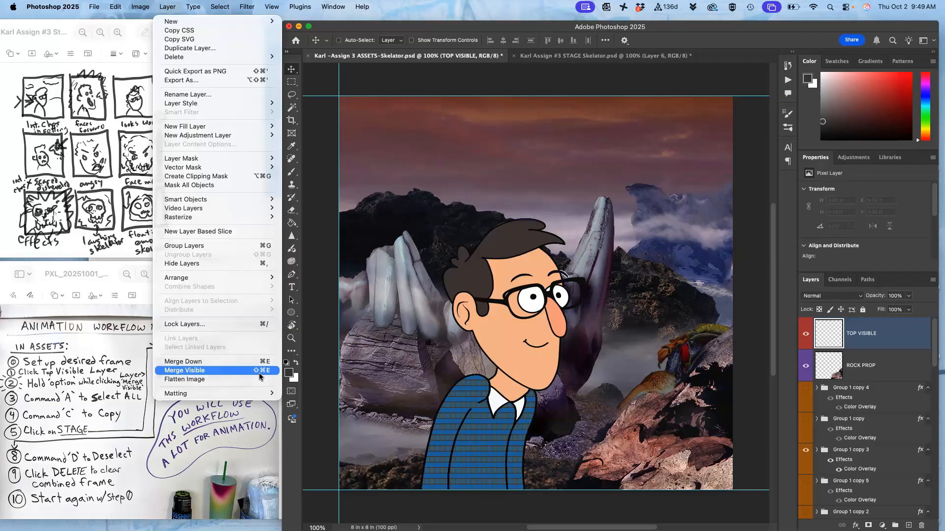
{"action": "left_click", "coordinate": [199, 370], "text": "alt"}
{"action": "left_click", "coordinate": [831, 359]}
{"action": "left_click", "coordinate": [839, 342]}
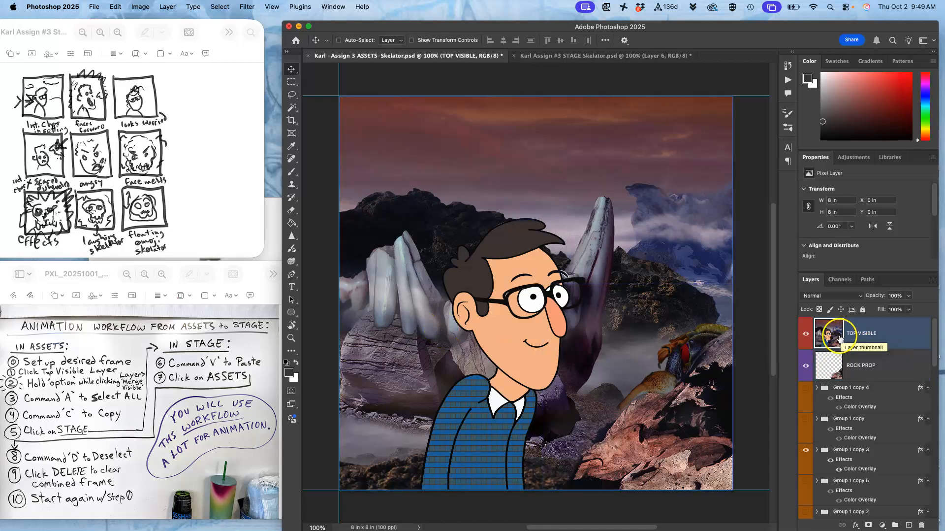
{"action": "key", "text": "Delete"}
Step: Merge a copy of all visible layers into the TOP VISIBLE layer while keeping the separate layers
{"action": "left_click", "coordinate": [881, 337]}
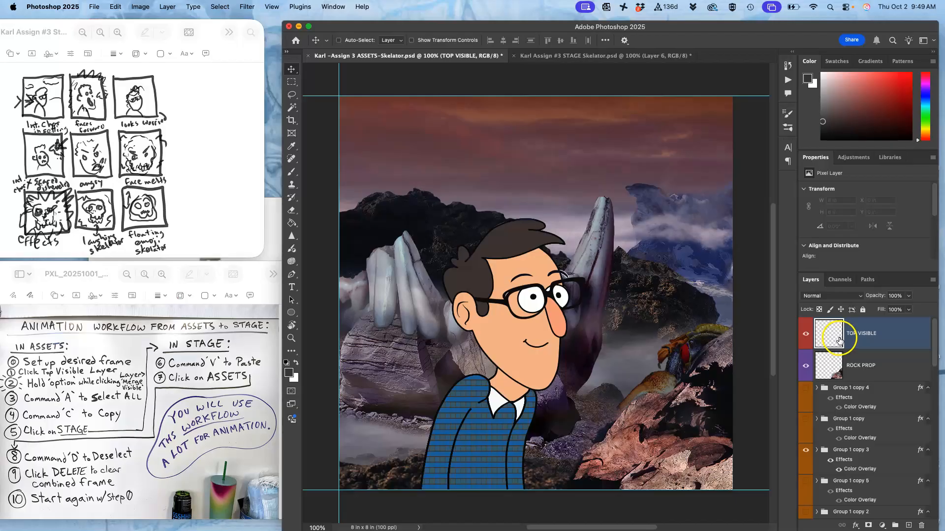
{"action": "left_click", "coordinate": [884, 340]}
{"action": "left_click", "coordinate": [165, 7]}
{"action": "left_click", "coordinate": [196, 371], "text": "alt"}
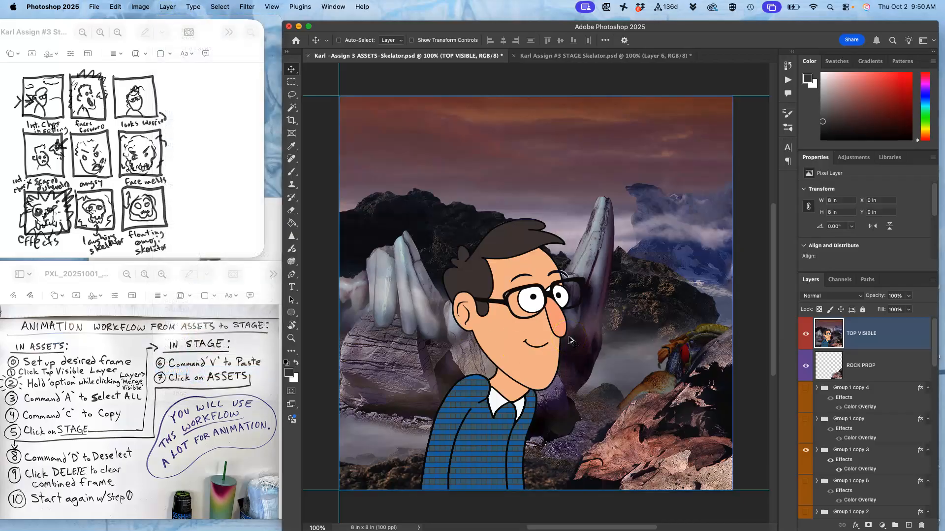
Step: Copy the whole merged TOP VISIBLE frame and paste it as a new layer into the STAGE document
{"action": "key", "text": "super+a"}
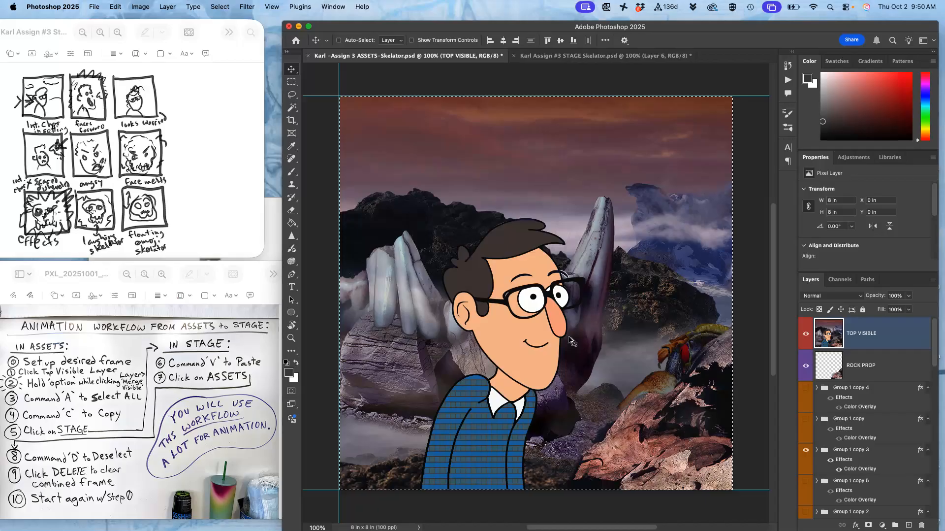
{"action": "key", "text": "super+c"}
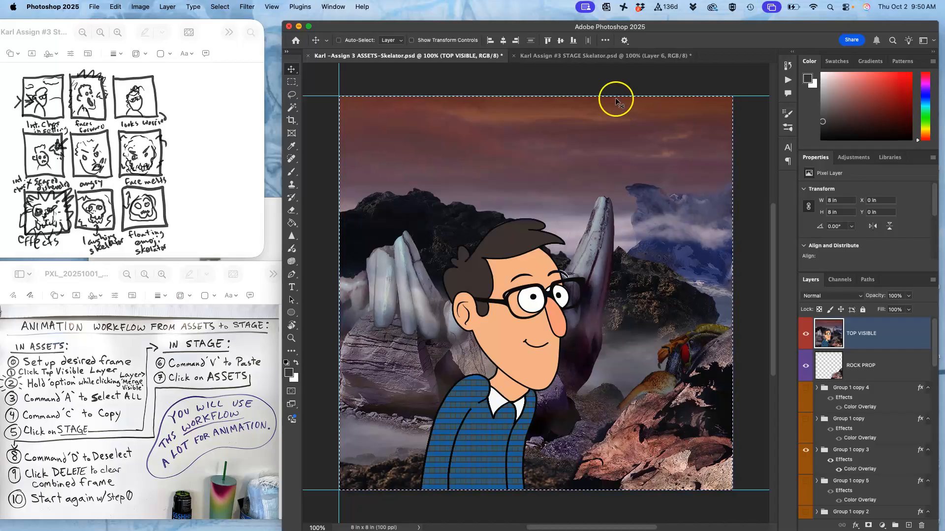
{"action": "left_click", "coordinate": [594, 57]}
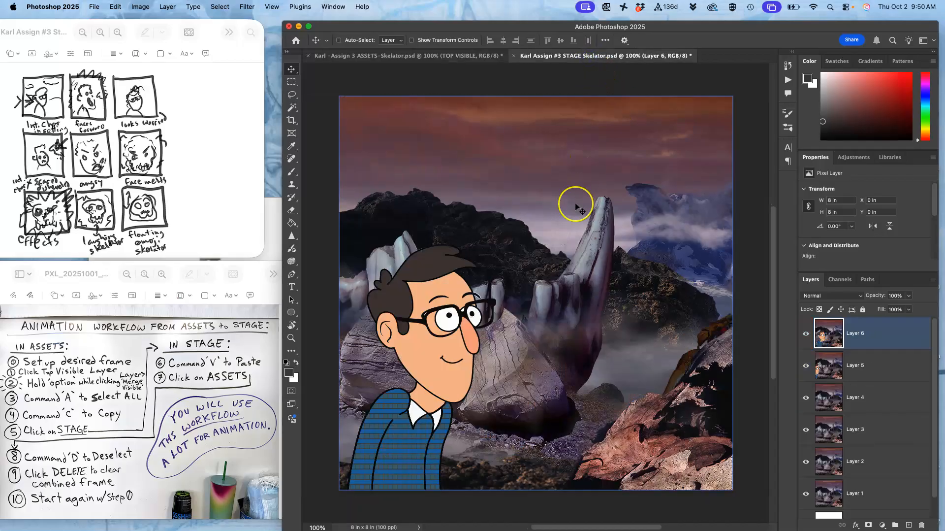
{"action": "key", "text": "super+v"}
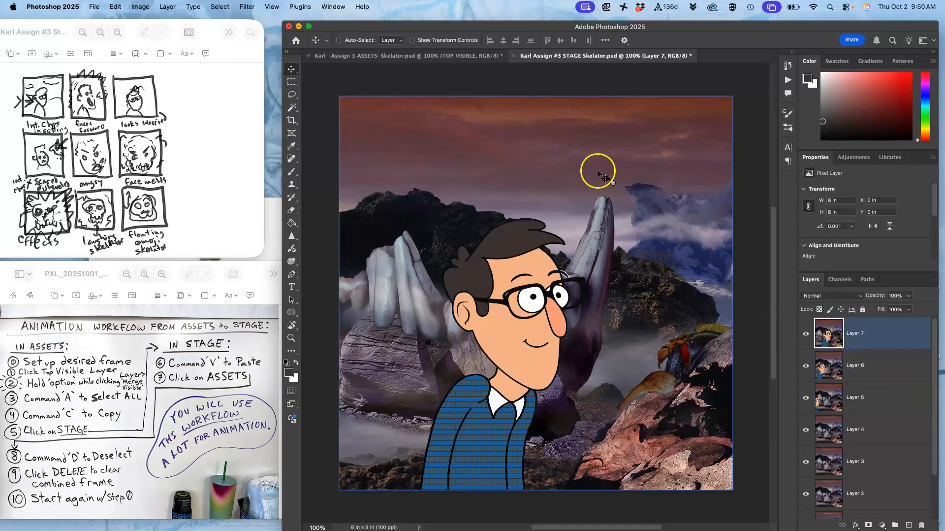
Step: Compare the newly pasted frame with the previous one by toggling Layer 7's visibility repeatedly
{"action": "left_click", "coordinate": [806, 334]}
{"action": "left_click", "coordinate": [806, 333]}
{"action": "left_click", "coordinate": [806, 333]}
{"action": "left_click", "coordinate": [806, 334]}
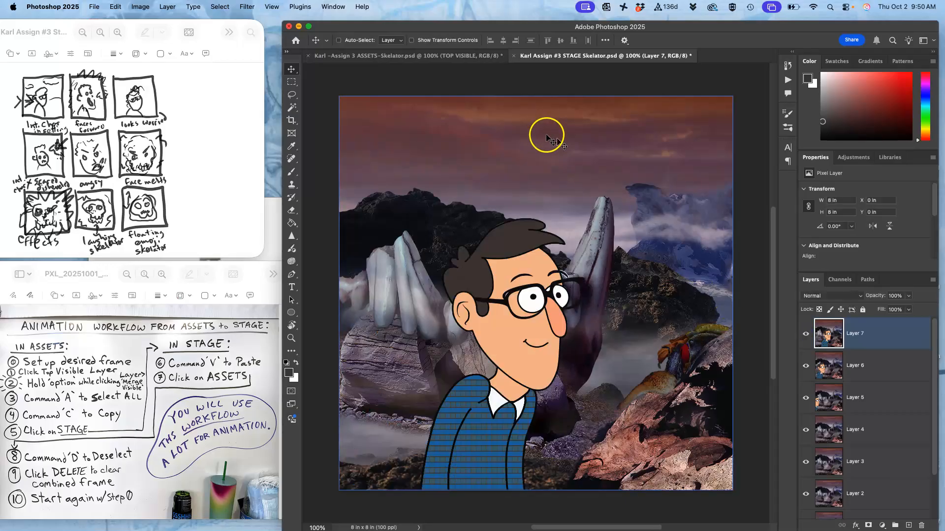
{"action": "left_click", "coordinate": [806, 334]}
{"action": "left_click", "coordinate": [805, 333]}
{"action": "left_click", "coordinate": [806, 333]}
{"action": "left_click", "coordinate": [806, 334]}
{"action": "left_click", "coordinate": [805, 334]}
{"action": "left_click", "coordinate": [806, 334]}
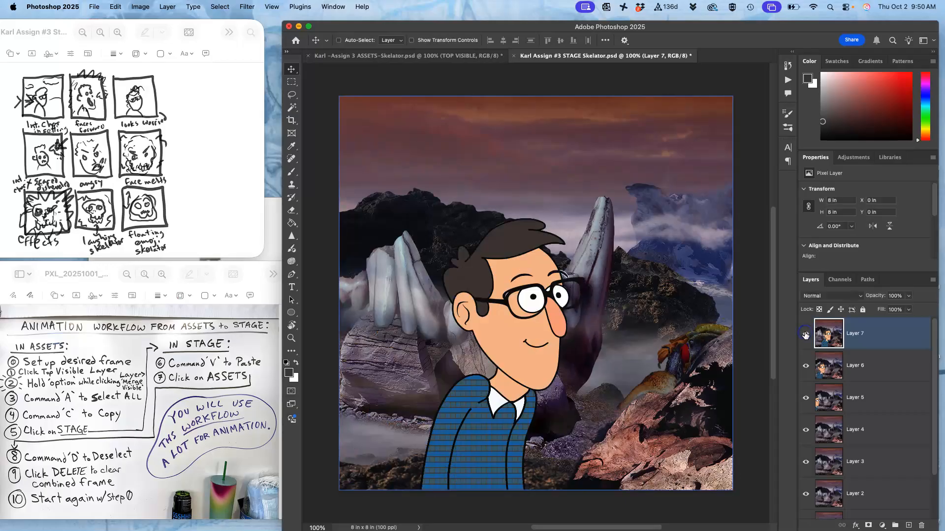
Step: Return to the ASSETS document, clear the canvas selection and delete the TOP VISIBLE layer
{"action": "left_click", "coordinate": [434, 59]}
{"action": "key", "text": "super+a"}
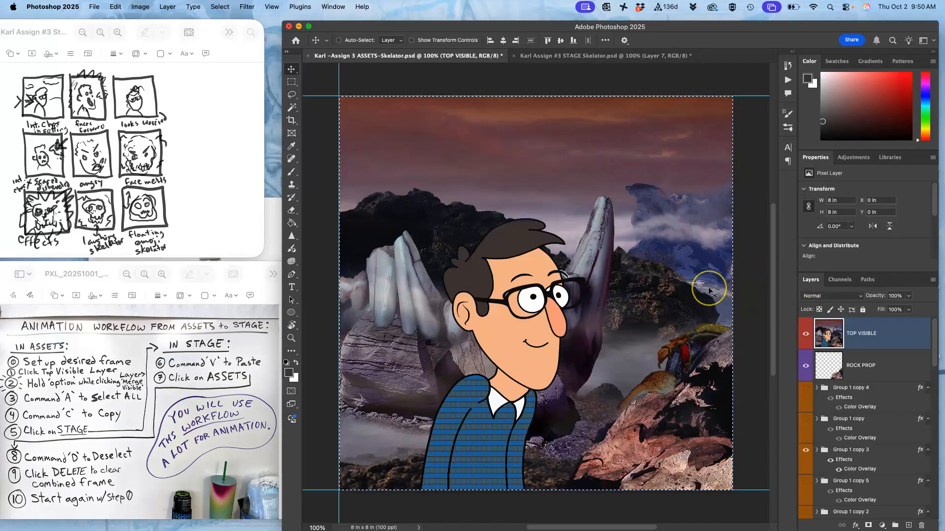
{"action": "key", "text": "super+d"}
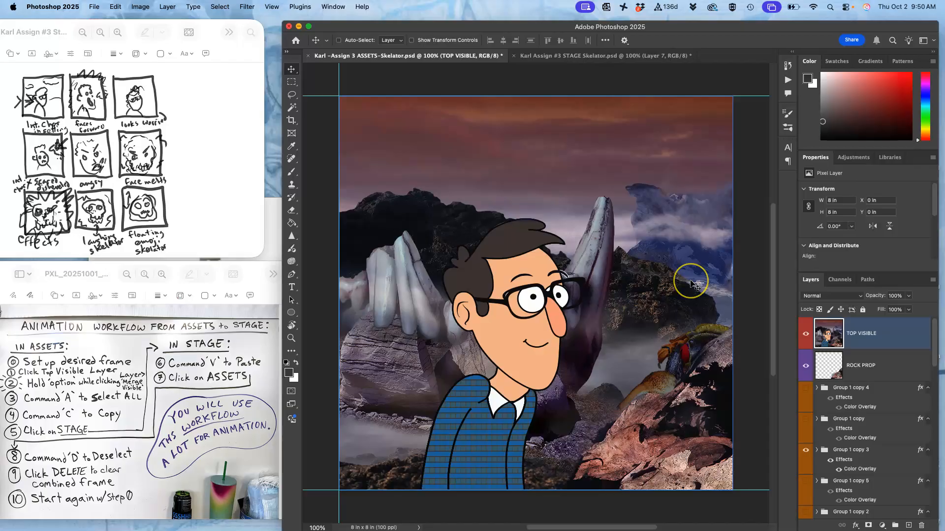
{"action": "key", "text": "BackSpace"}
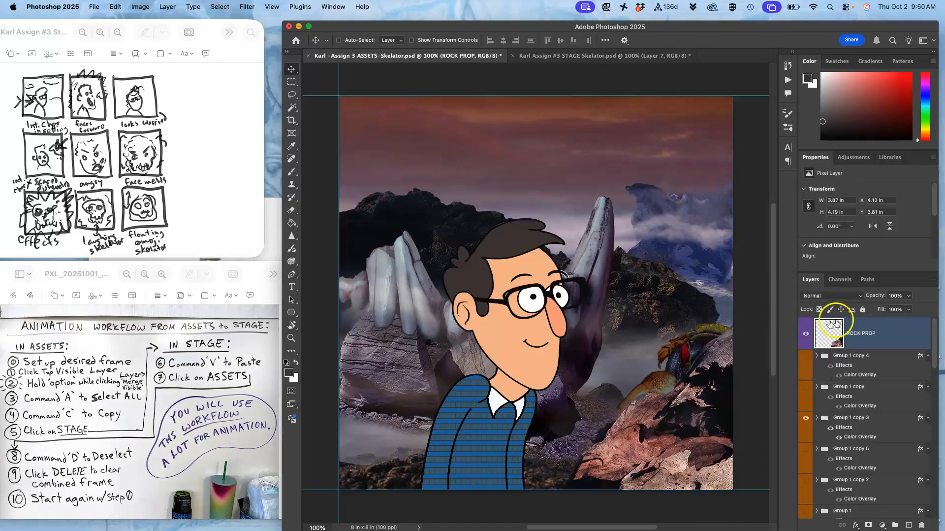
Step: Swap the crab pose by showing Group 1 copy and hiding Group 1 copy 3
{"action": "left_click", "coordinate": [840, 418]}
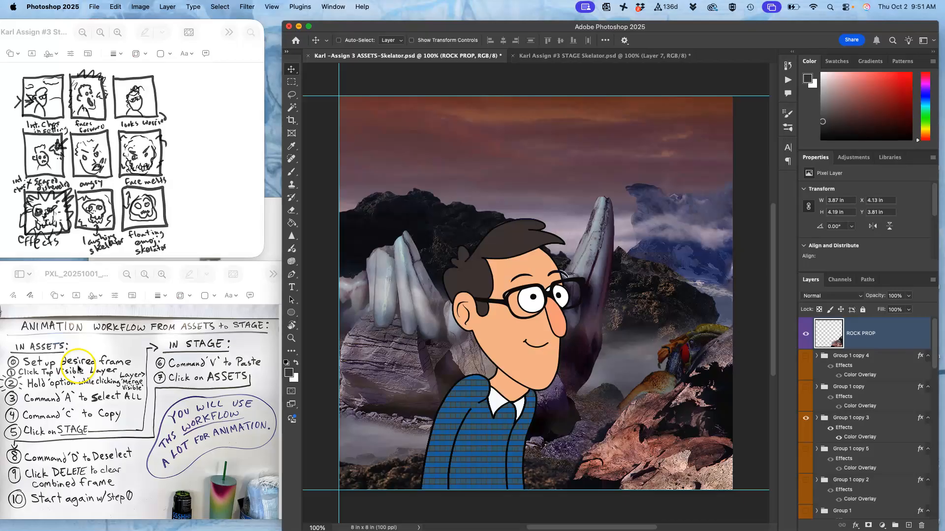
{"action": "left_click", "coordinate": [806, 387]}
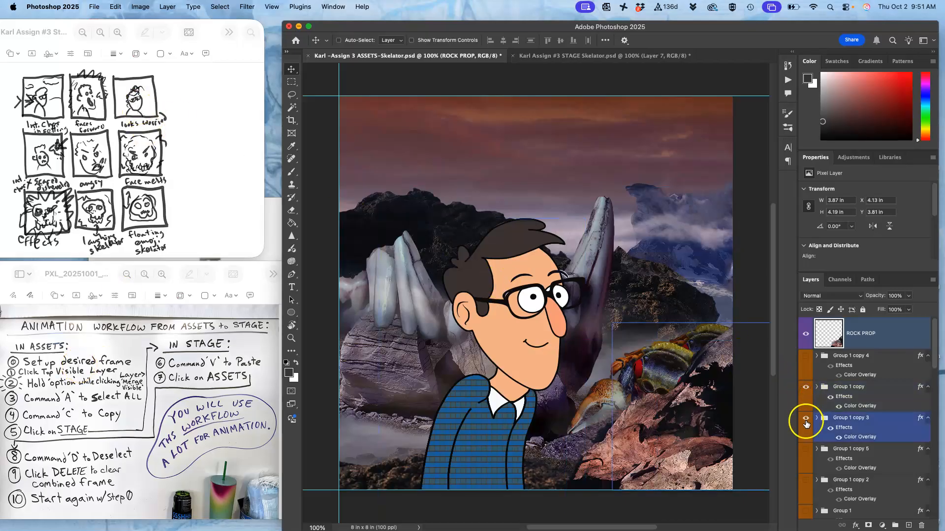
{"action": "left_click", "coordinate": [806, 419]}
Step: Swap the character pose by showing the open-mouthed portrait copy 4 and hiding portrait copy 3
{"action": "scroll", "coordinate": [806, 423], "scroll_direction": "down", "scroll_amount": 5}
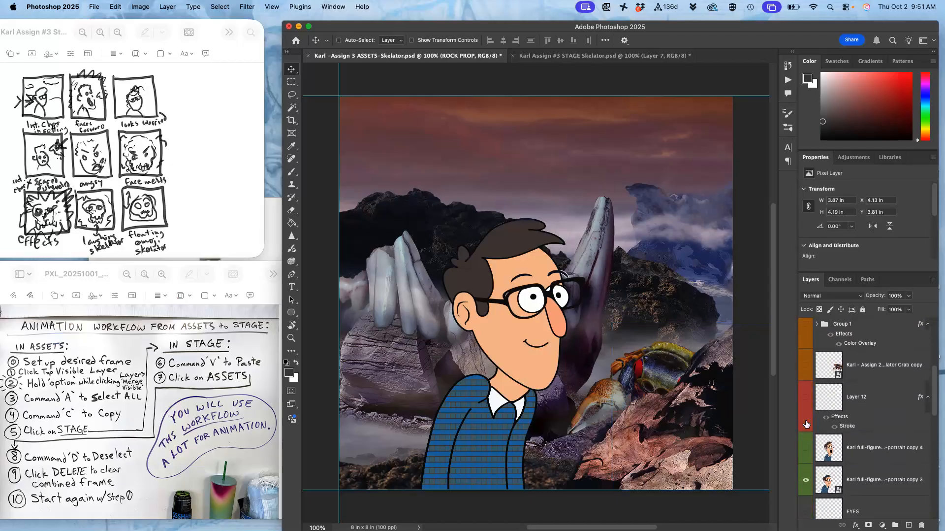
{"action": "left_click", "coordinate": [807, 435]}
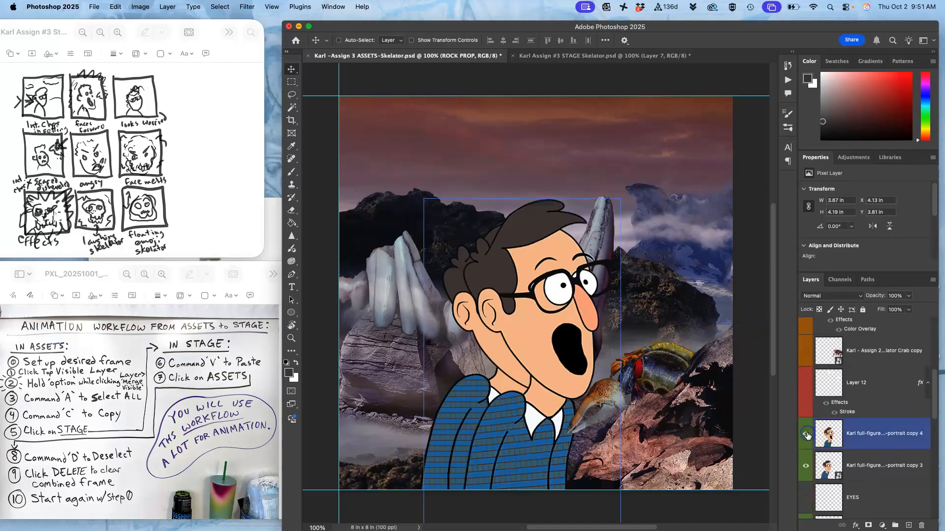
{"action": "left_click", "coordinate": [806, 465]}
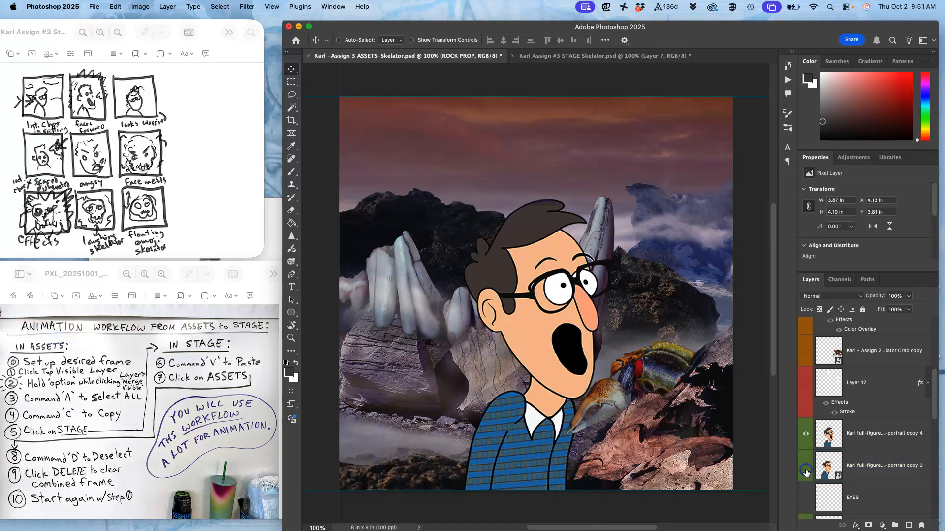
{"action": "left_click", "coordinate": [849, 449]}
Step: Show Layer 12's white shock lines around the character's head and briefly preview Group 1 copy 4
{"action": "left_click", "coordinate": [807, 384]}
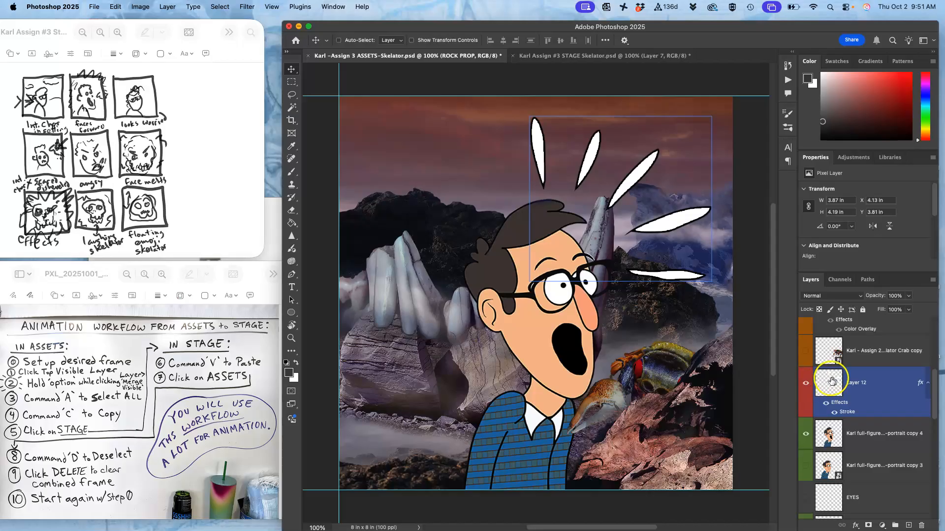
{"action": "scroll", "coordinate": [832, 380], "scroll_direction": "up", "scroll_amount": 5}
{"action": "left_click", "coordinate": [805, 363]}
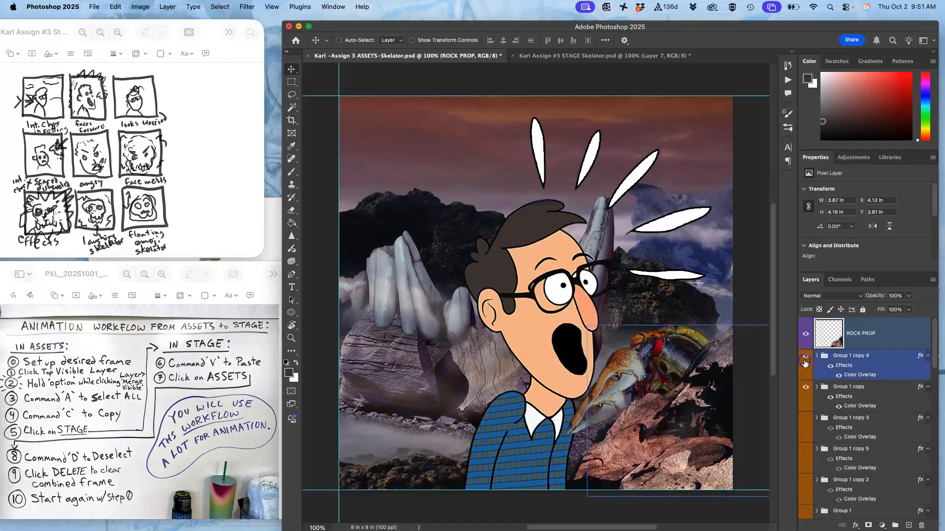
{"action": "left_click", "coordinate": [805, 363]}
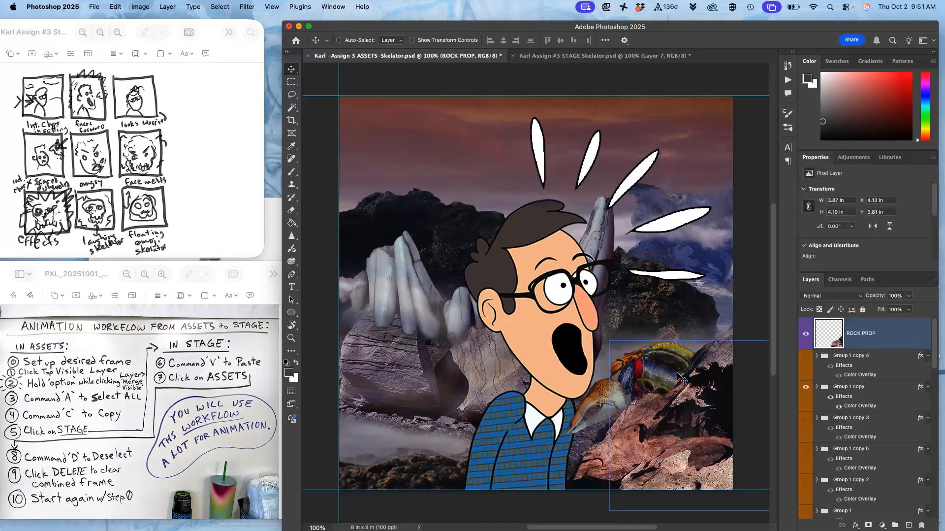
Step: Reduce the opacity of Layer 12's shock lines to 25%
{"action": "scroll", "coordinate": [832, 423], "scroll_direction": "down", "scroll_amount": 5}
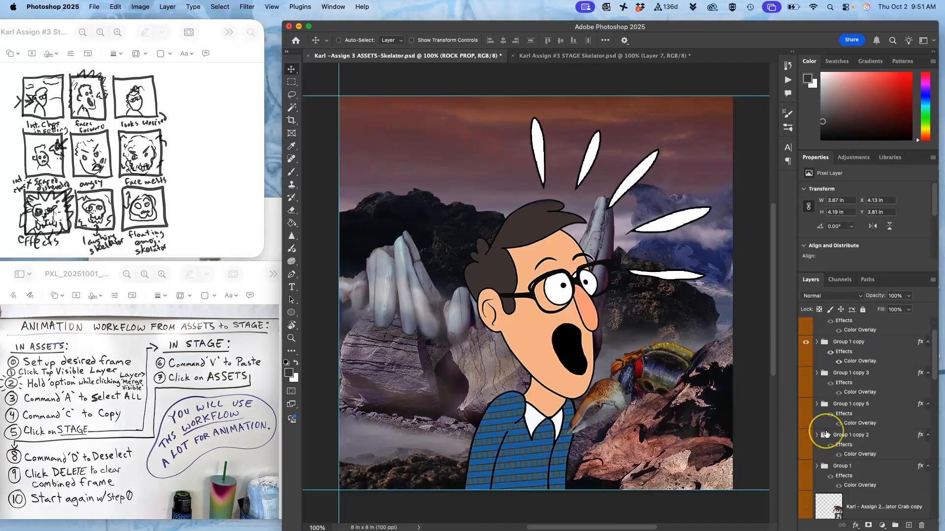
{"action": "left_click", "coordinate": [832, 430]}
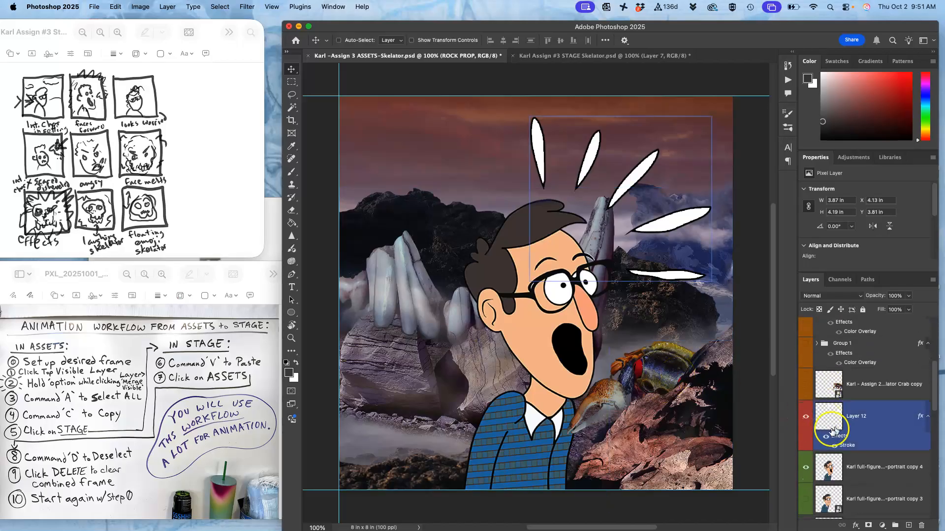
{"action": "left_click", "coordinate": [876, 419]}
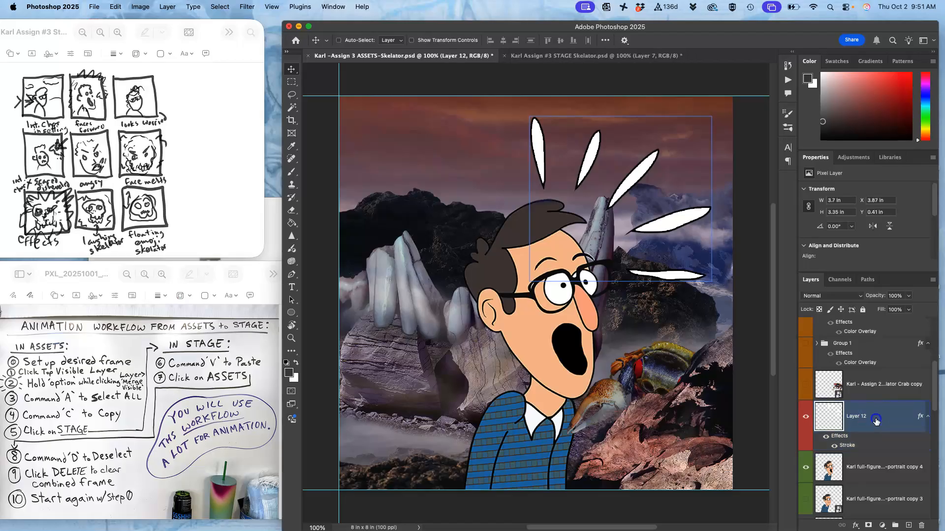
{"action": "left_click", "coordinate": [909, 296]}
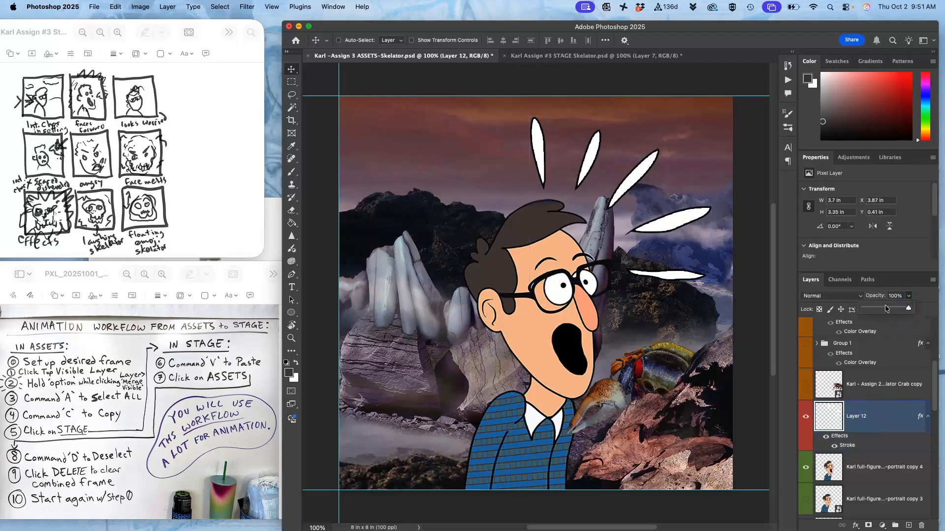
{"action": "left_click", "coordinate": [886, 308]}
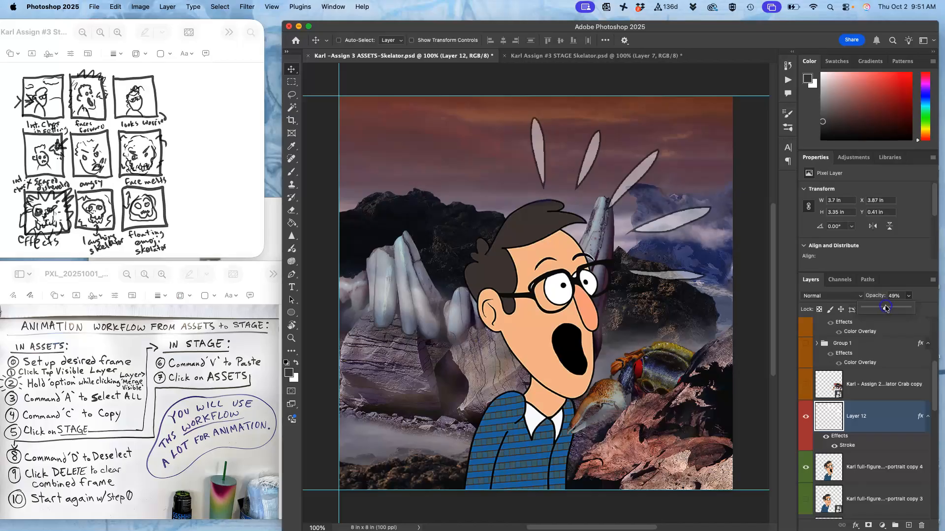
{"action": "left_click_drag", "start_coordinate": [885, 310], "coordinate": [879, 308]}
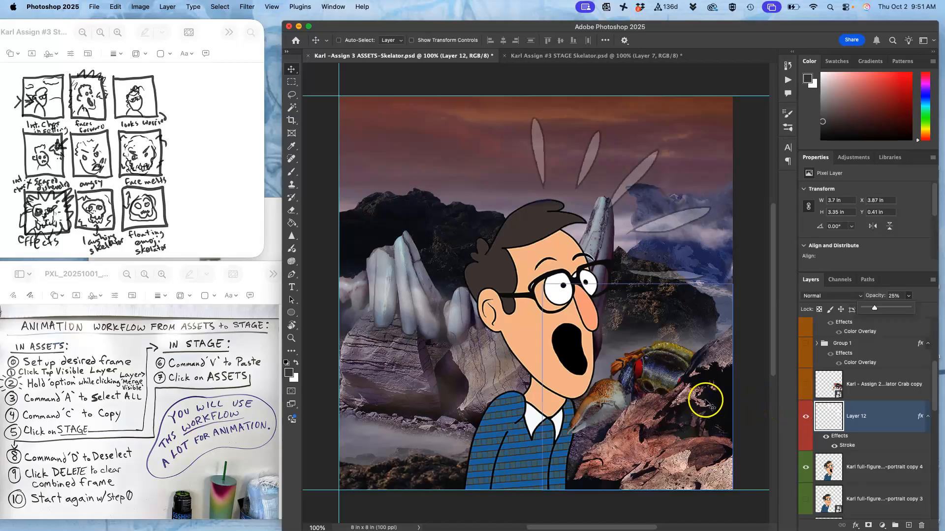
{"action": "left_click", "coordinate": [775, 432]}
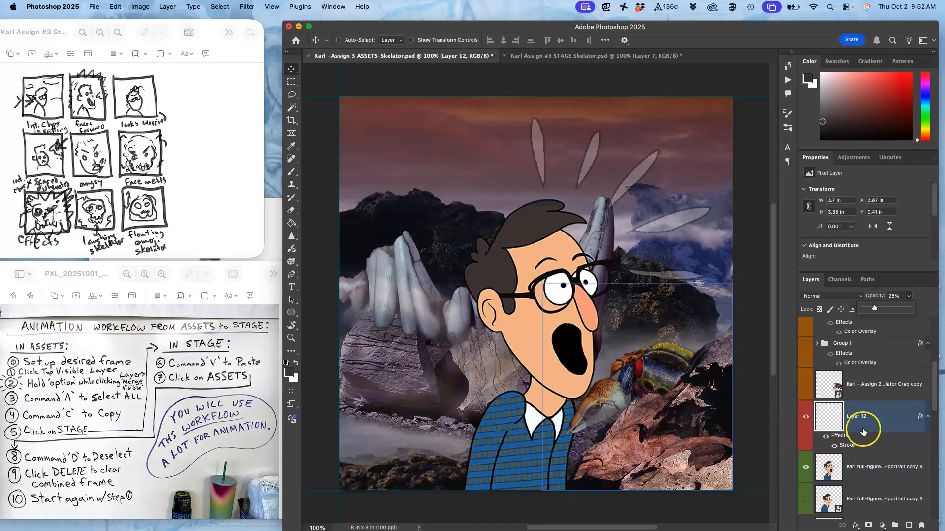
Step: Shift the wood-9616079 layer in the Setting group slightly left, to an X position of about -2.51 in
{"action": "scroll", "coordinate": [864, 431], "scroll_direction": "down", "scroll_amount": 6}
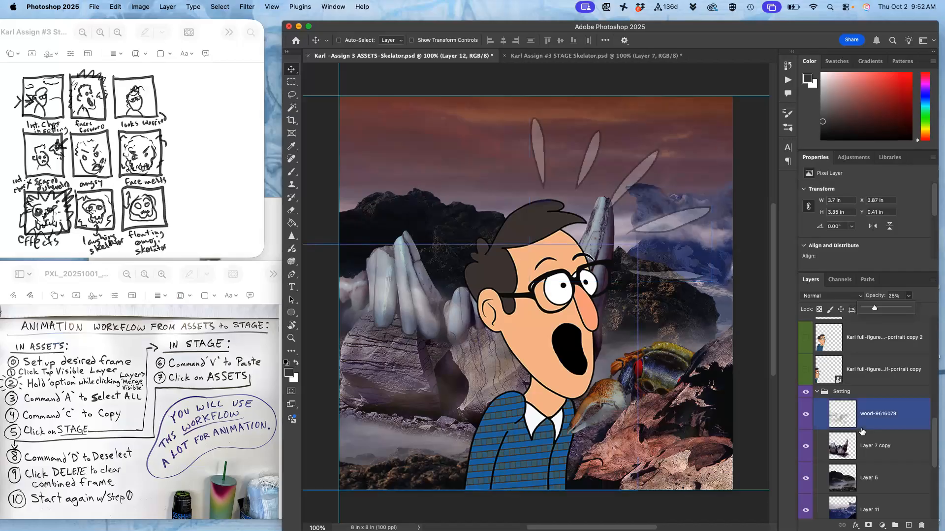
{"action": "left_click", "coordinate": [868, 427]}
{"action": "left_click_drag", "start_coordinate": [456, 335], "coordinate": [429, 334]}
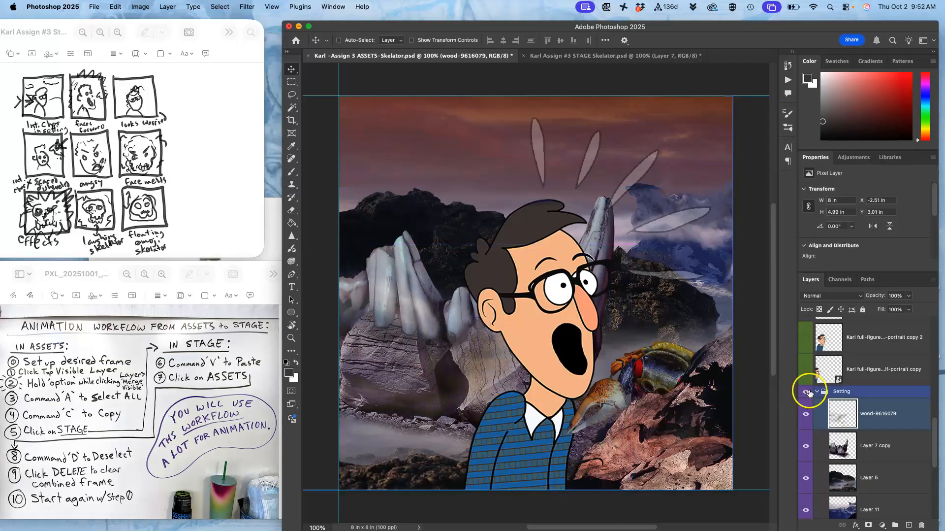
Step: Hide the Layer 6 copy 4 gradient layer in the Setting group
{"action": "scroll", "coordinate": [846, 425], "scroll_direction": "down", "scroll_amount": 3}
{"action": "scroll", "coordinate": [845, 426], "scroll_direction": "down", "scroll_amount": 3}
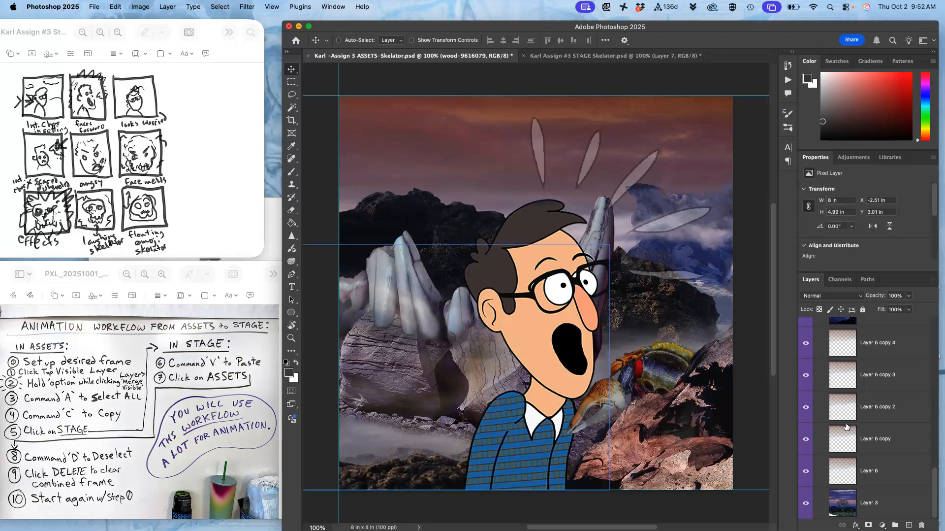
{"action": "scroll", "coordinate": [846, 426], "scroll_direction": "up", "scroll_amount": 1}
{"action": "left_click", "coordinate": [846, 426]}
{"action": "left_click", "coordinate": [817, 386]}
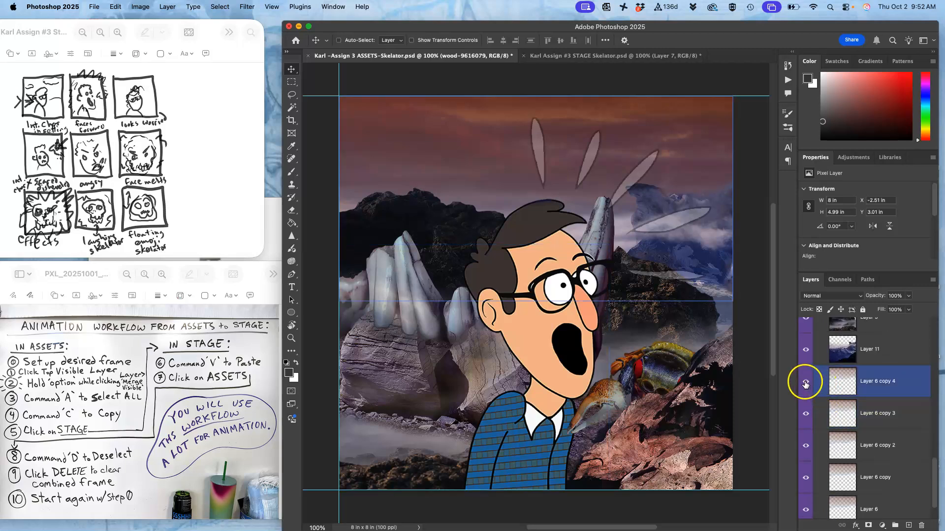
{"action": "left_click", "coordinate": [806, 382]}
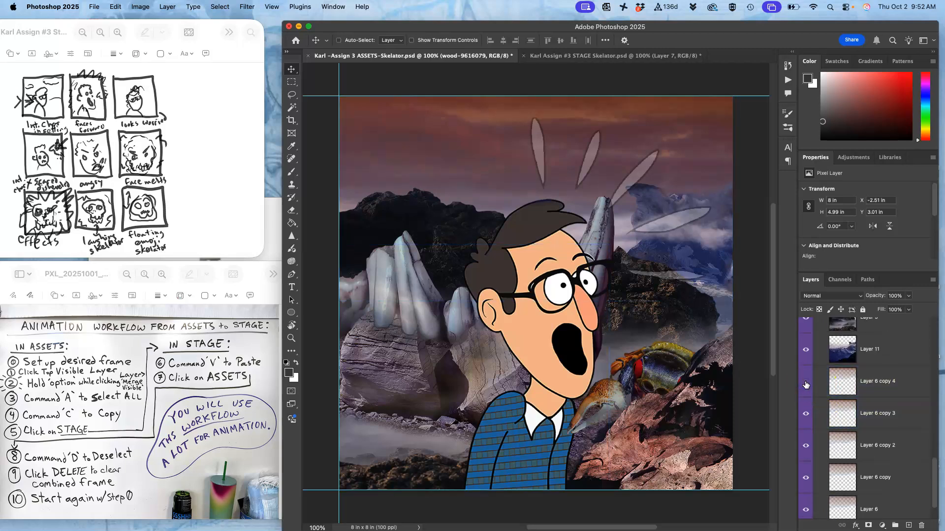
{"action": "left_click", "coordinate": [845, 427]}
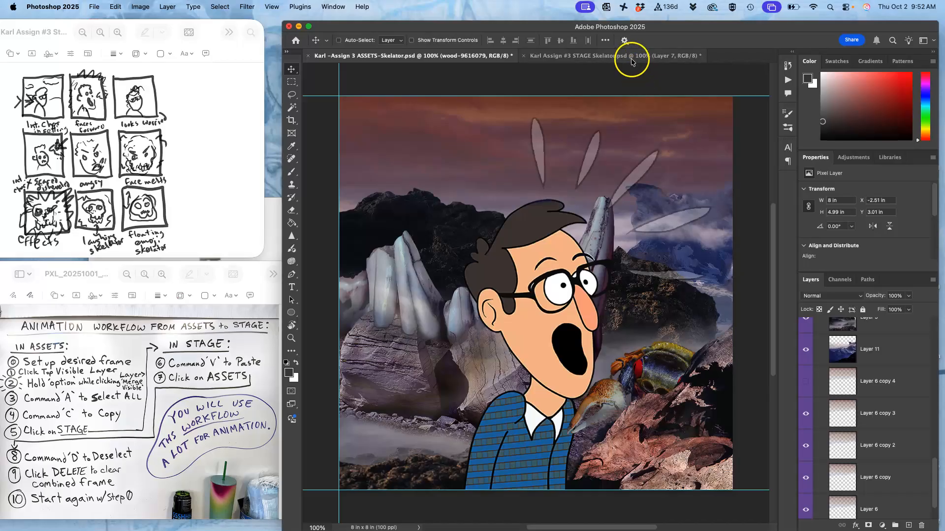
Step: Stamp a merged copy of all visible layers onto a new layer above ROCK PROP and select the whole canvas
{"action": "scroll", "coordinate": [855, 378], "scroll_direction": "up", "scroll_amount": 10}
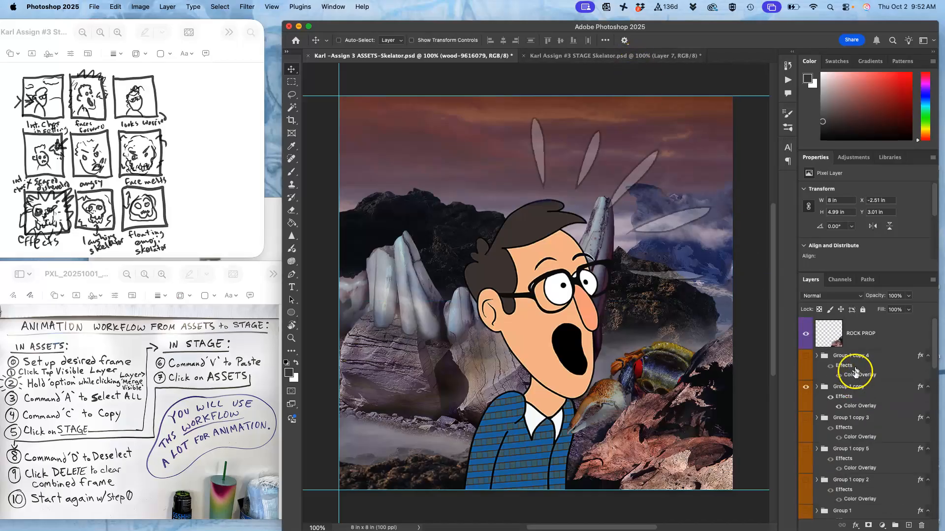
{"action": "left_click", "coordinate": [855, 337]}
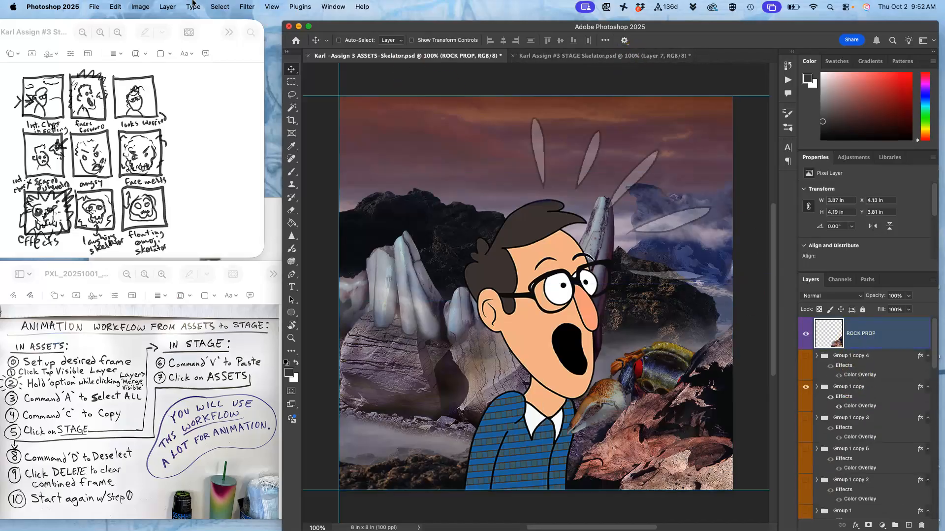
{"action": "left_click", "coordinate": [167, 7]}
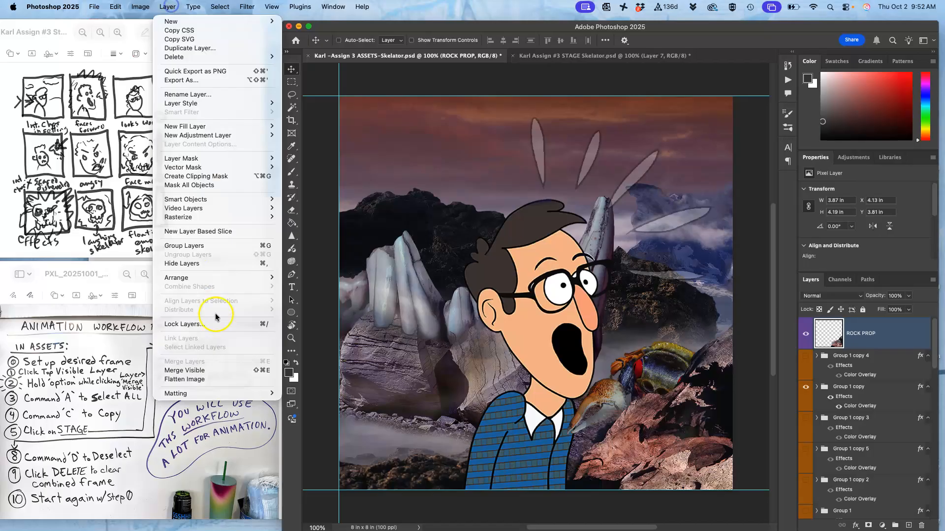
{"action": "left_click", "coordinate": [209, 364], "text": "alt"}
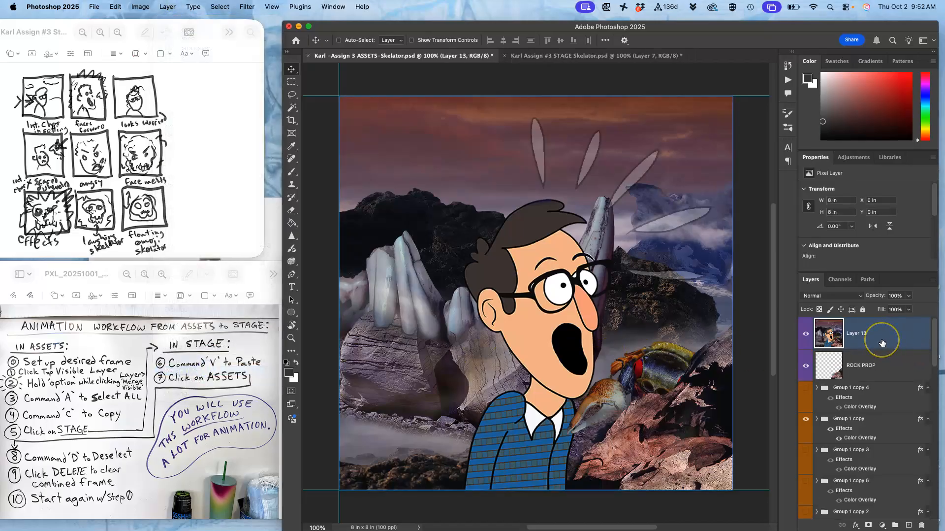
{"action": "key", "text": "super+a"}
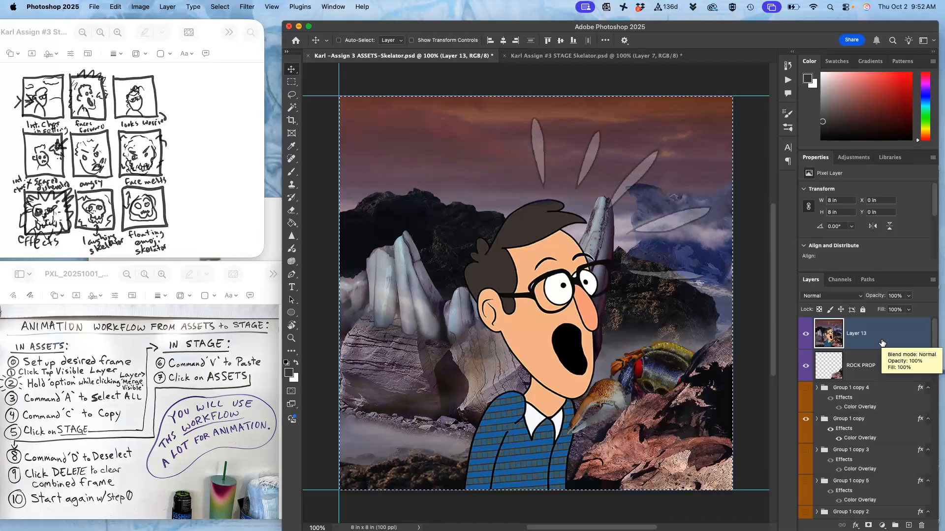
Step: Paste the copied frame into the STAGE document as a new top layer and toggle its visibility to compare it with the previous frame
{"action": "left_click", "coordinate": [601, 56]}
{"action": "key", "text": "super+v"}
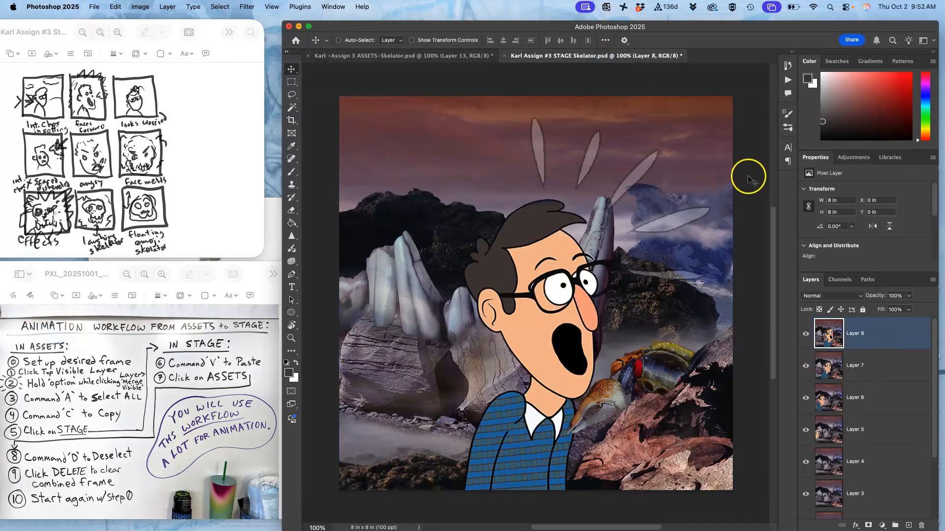
{"action": "left_click", "coordinate": [806, 334]}
{"action": "left_click", "coordinate": [806, 334]}
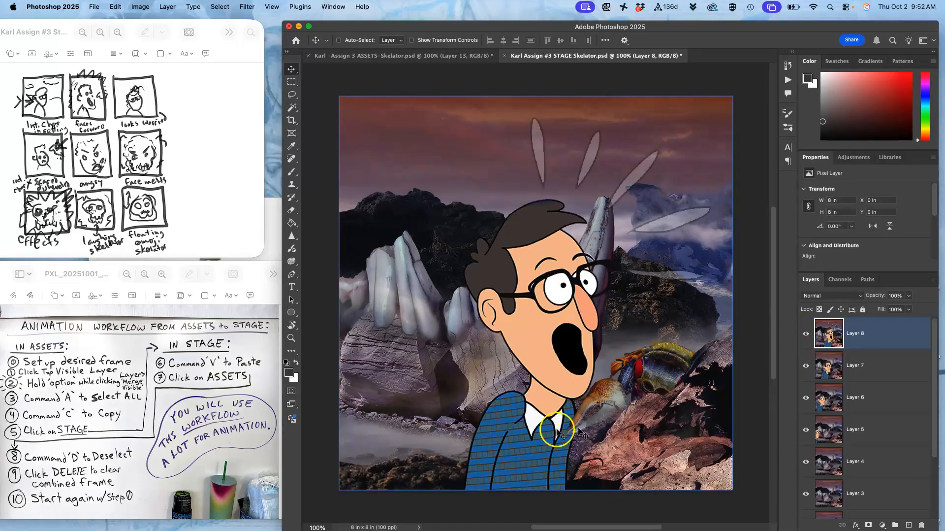
Step: Delete the merged Layer 13 from the ASSETS document, and show the Group 1 copy 4 crab in place of Group 1 copy
{"action": "left_click", "coordinate": [433, 56]}
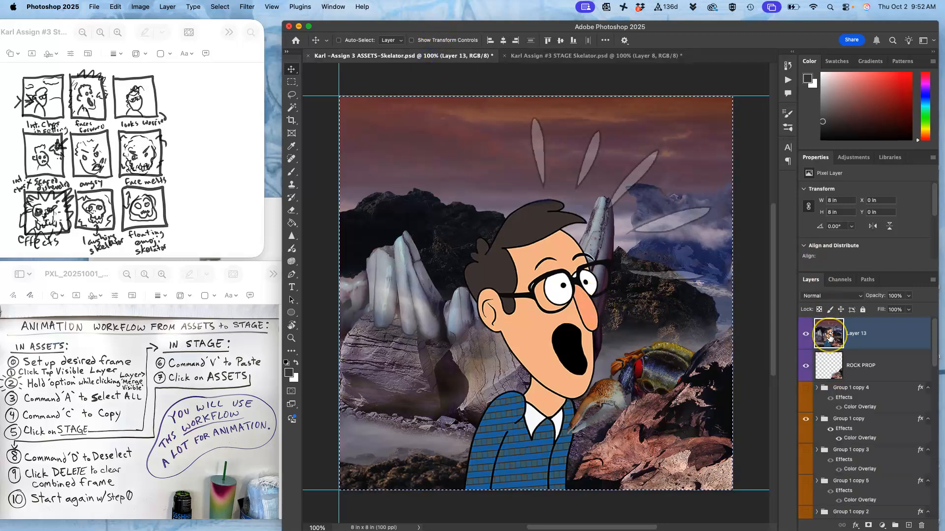
{"action": "key", "text": "Delete"}
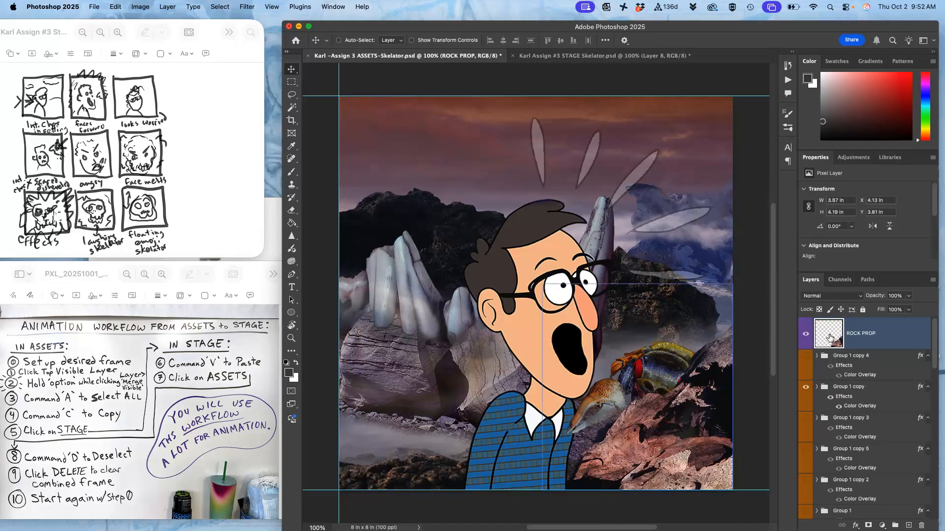
{"action": "left_click", "coordinate": [806, 357]}
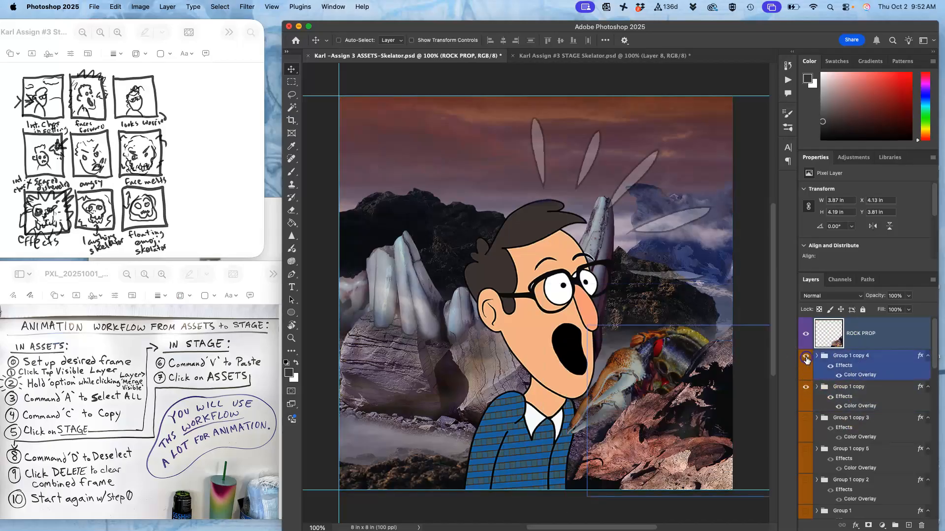
{"action": "left_click", "coordinate": [805, 386]}
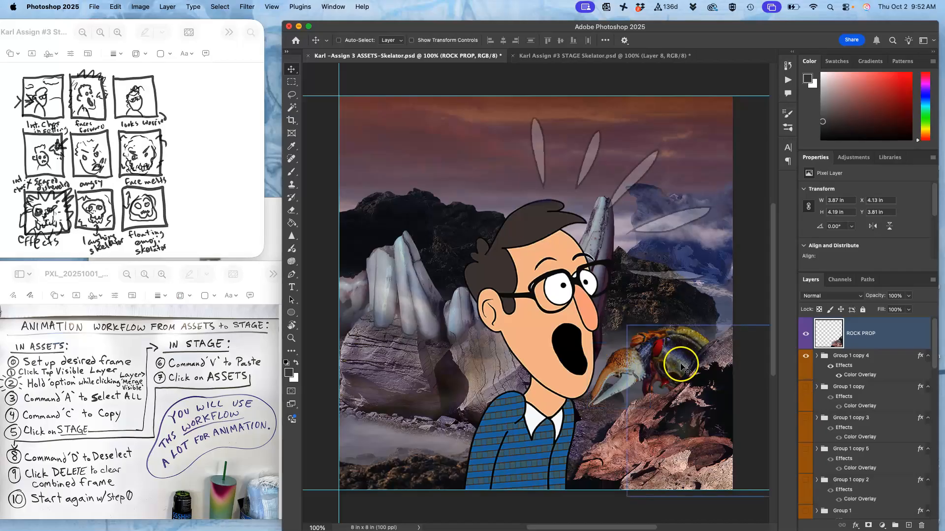
Step: Raise the opacity of Layer 12's shock lines to 100%
{"action": "scroll", "coordinate": [862, 439], "scroll_direction": "down", "scroll_amount": 4}
{"action": "scroll", "coordinate": [862, 439], "scroll_direction": "down", "scroll_amount": 1}
{"action": "left_click", "coordinate": [859, 444]}
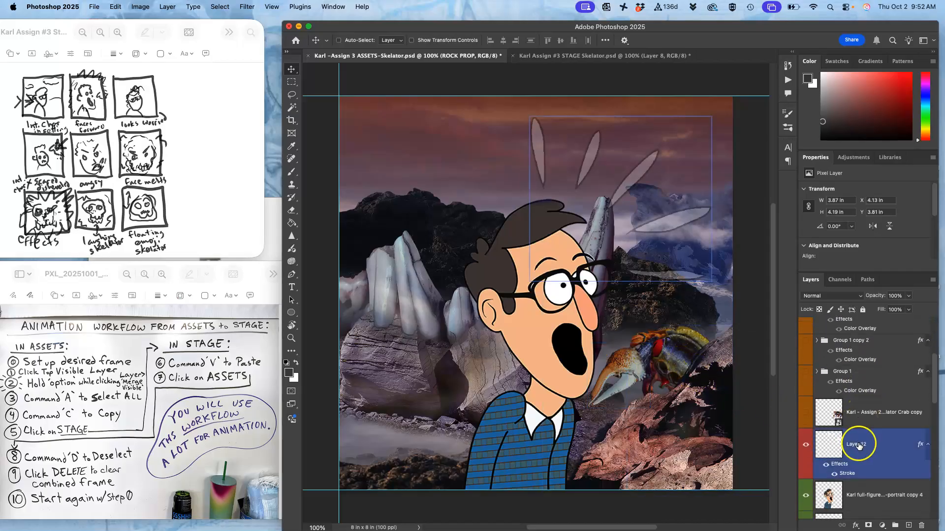
{"action": "scroll", "coordinate": [859, 445], "scroll_direction": "down", "scroll_amount": 1}
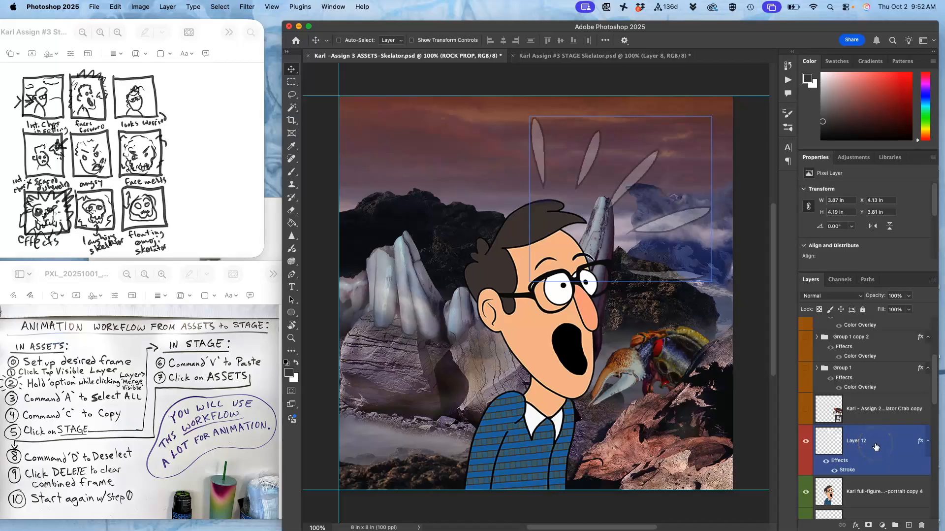
{"action": "left_click", "coordinate": [876, 443]}
{"action": "left_click", "coordinate": [909, 297]}
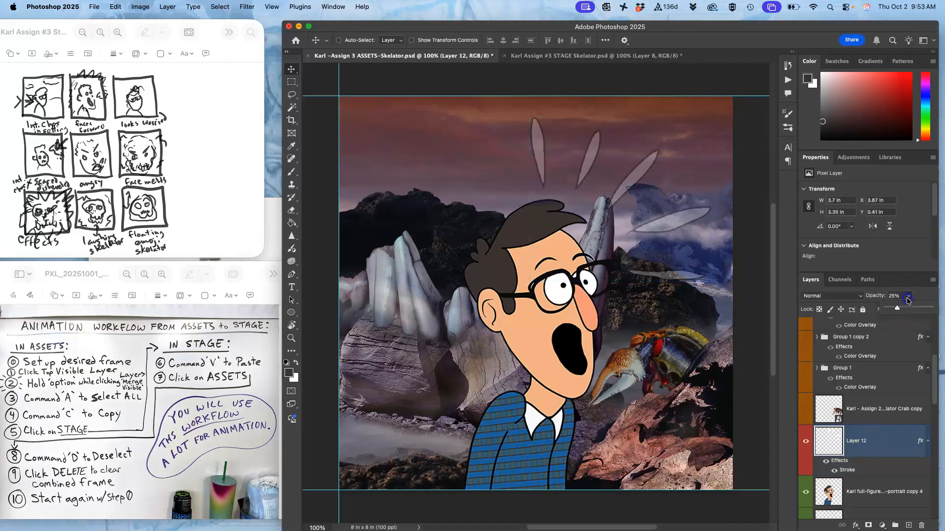
{"action": "left_click_drag", "start_coordinate": [899, 308], "coordinate": [943, 309]}
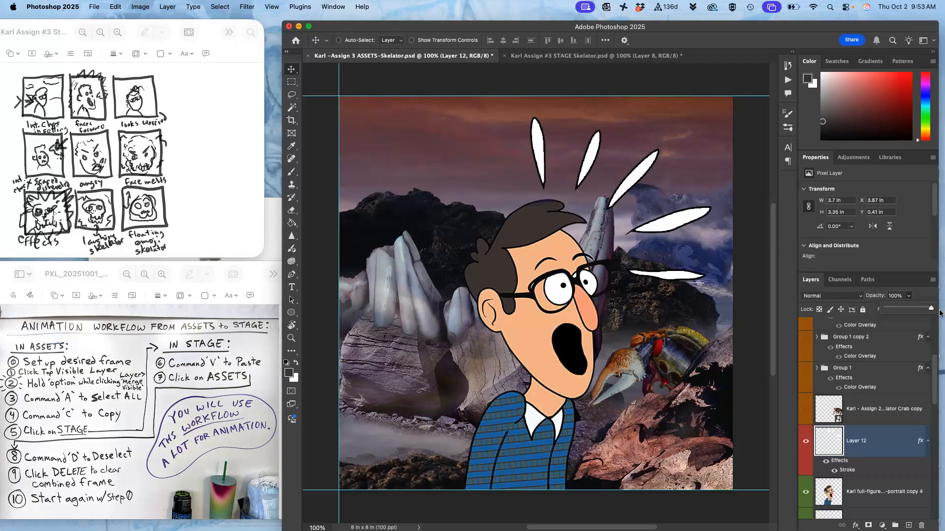
Step: Duplicate the full-figure cartoon self-portrait copy 4 layer
{"action": "left_click", "coordinate": [853, 494]}
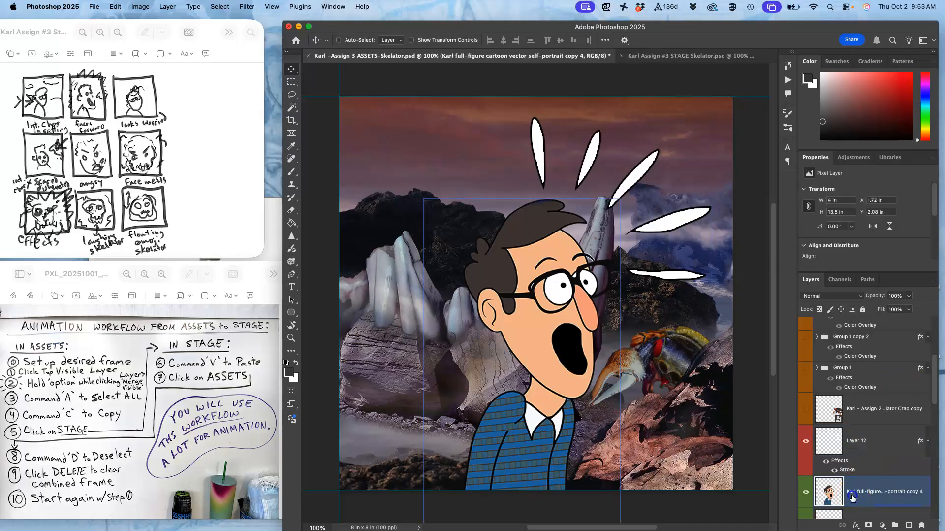
{"action": "key", "text": "super"}
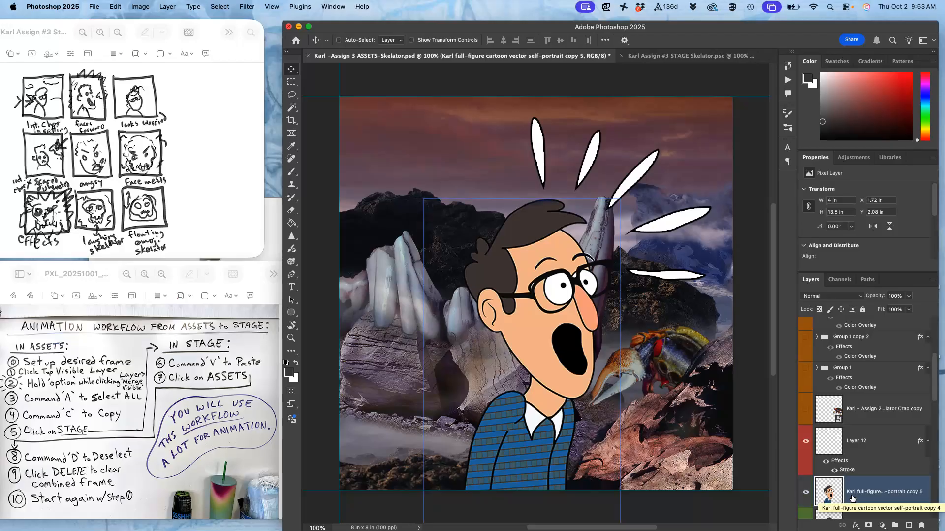
{"action": "key", "text": "super+j"}
{"action": "left_click", "coordinate": [858, 493], "text": "super"}
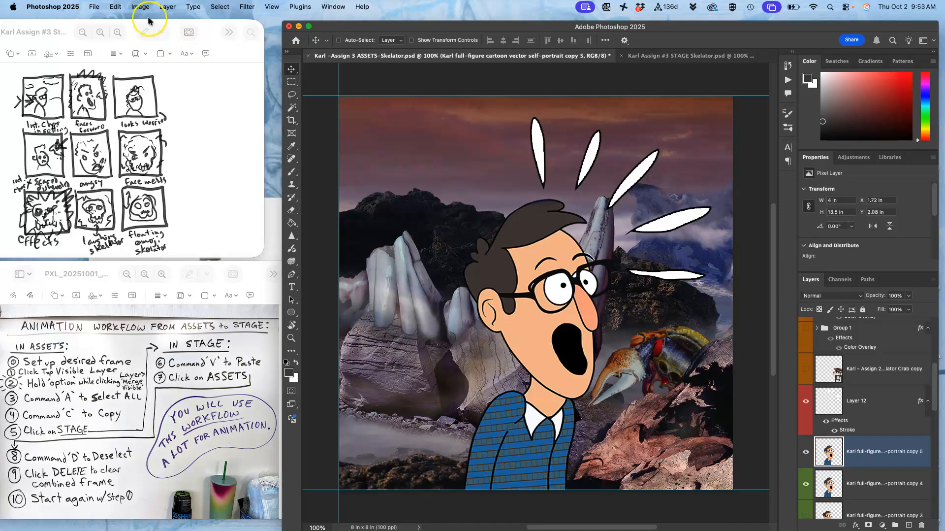
Step: Puppet Warp the duplicated portrait: pin the body below the canvas edge and pull the forehead up and to the left so the figure leans back
{"action": "left_click", "coordinate": [114, 8]}
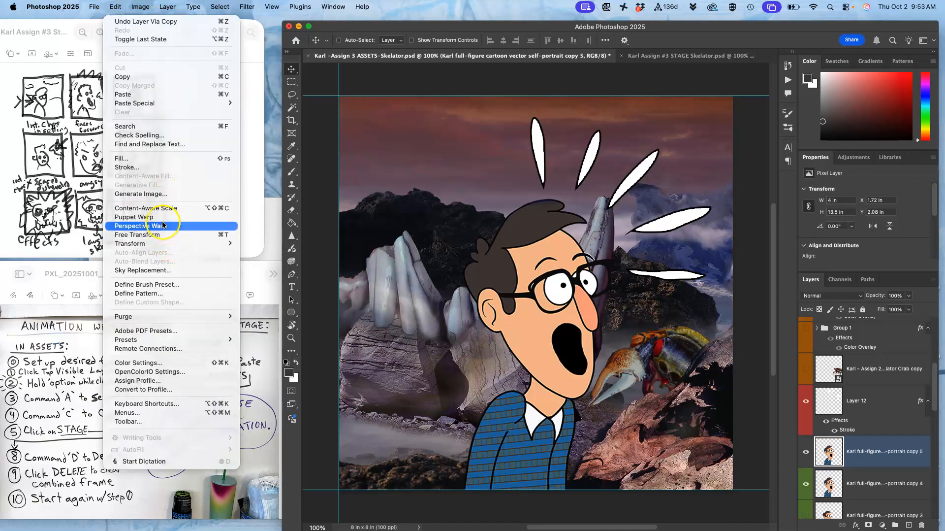
{"action": "left_click", "coordinate": [143, 217]}
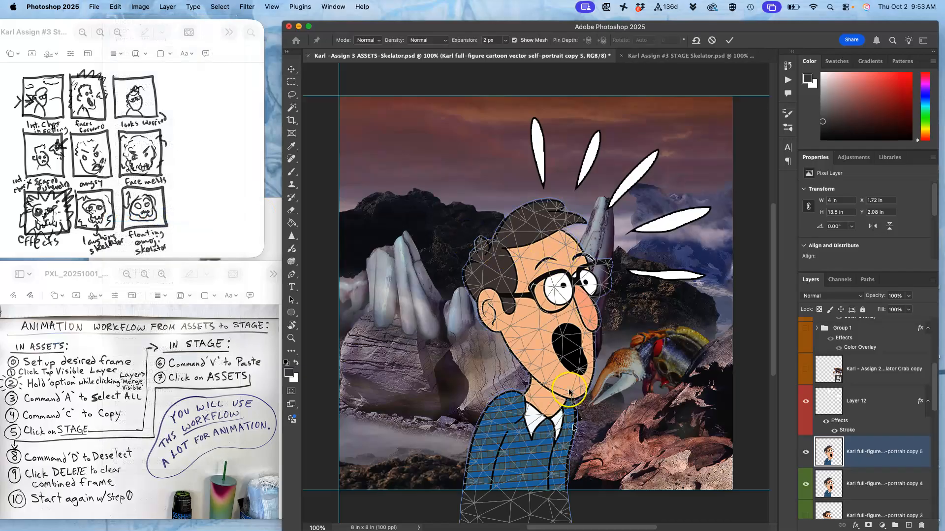
{"action": "scroll", "coordinate": [578, 472], "scroll_direction": "down", "scroll_amount": 2}
{"action": "left_click", "coordinate": [547, 494]}
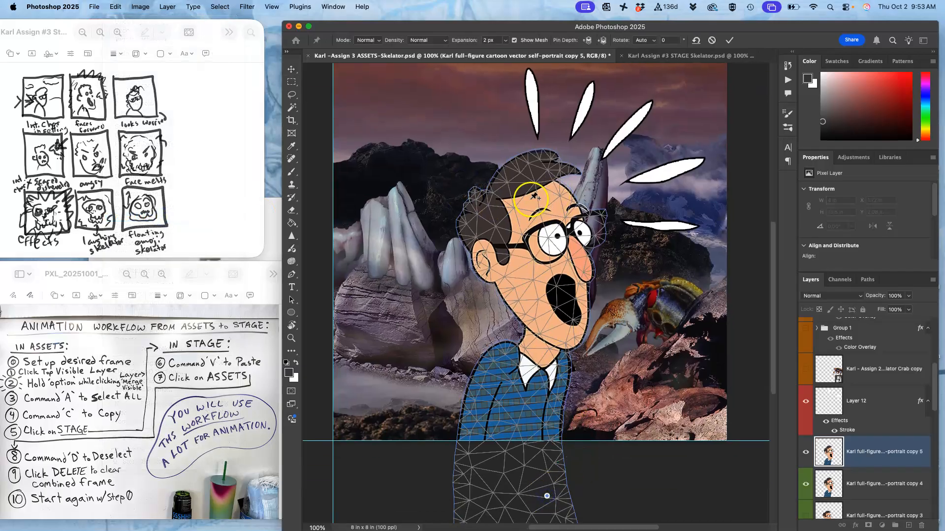
{"action": "left_click_drag", "start_coordinate": [522, 195], "coordinate": [494, 184]}
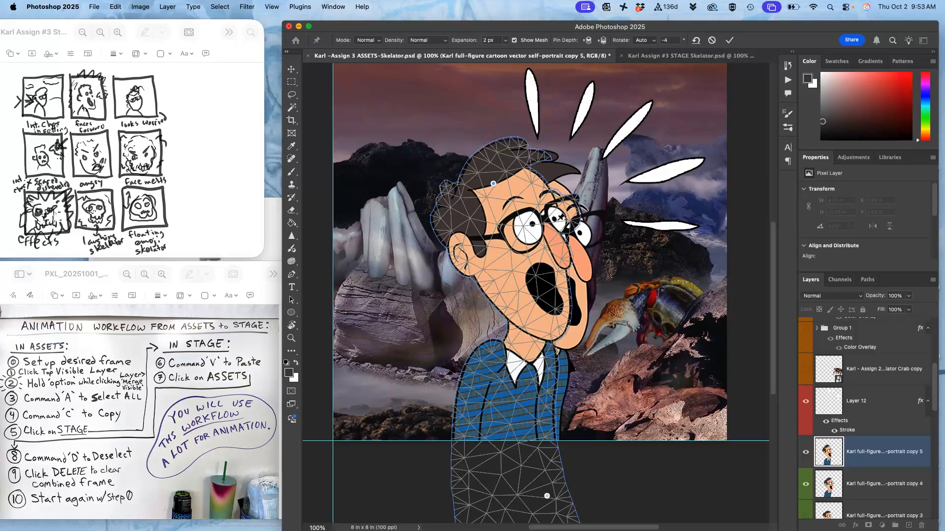
{"action": "key", "text": "Return"}
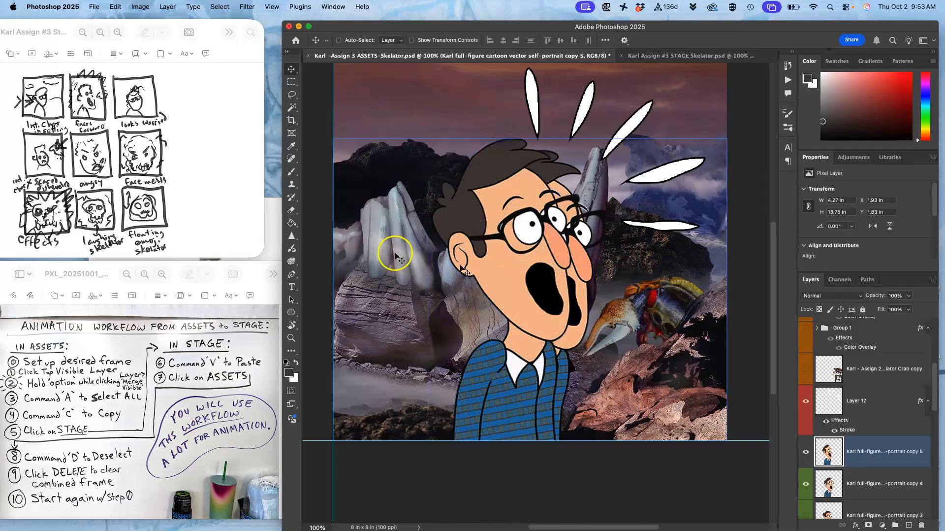
Step: Select the duplicate's skin with the Magic Wand, set hue +10, saturation -13 and lightness +7, and hide the portrait copy 4 layer
{"action": "left_click", "coordinate": [292, 108]}
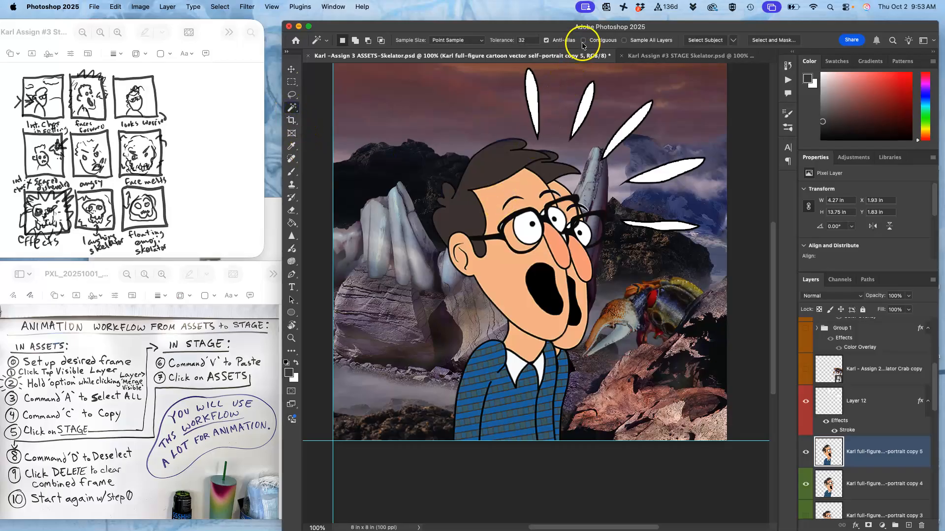
{"action": "left_click", "coordinate": [522, 189]}
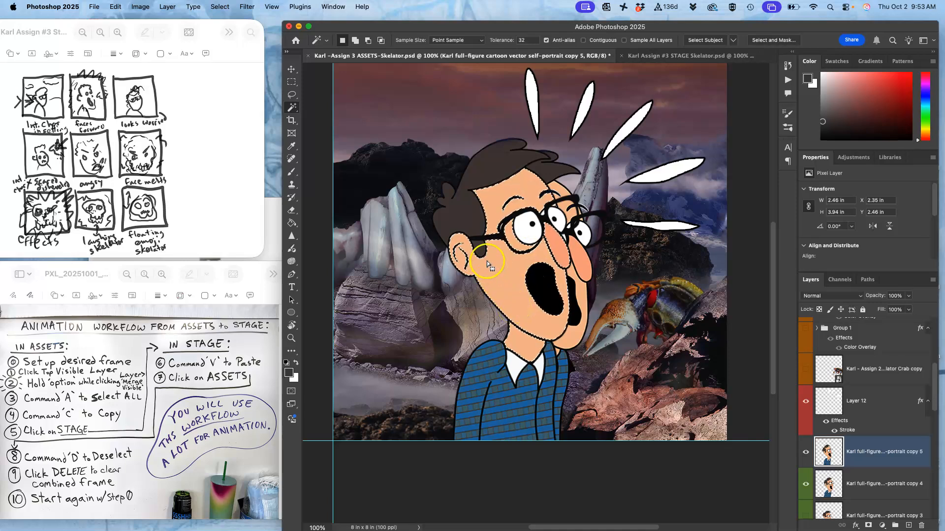
{"action": "left_click", "coordinate": [140, 6]}
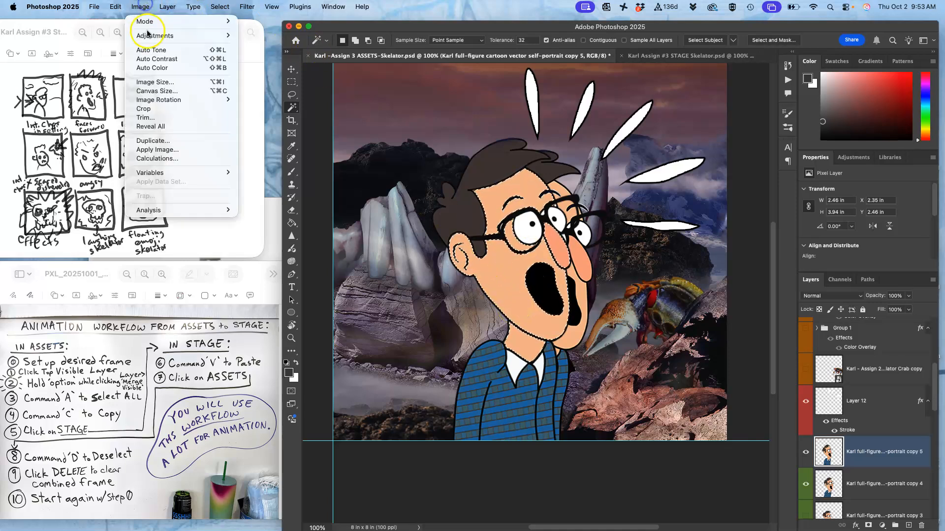
{"action": "mouse_move", "coordinate": [187, 36]}
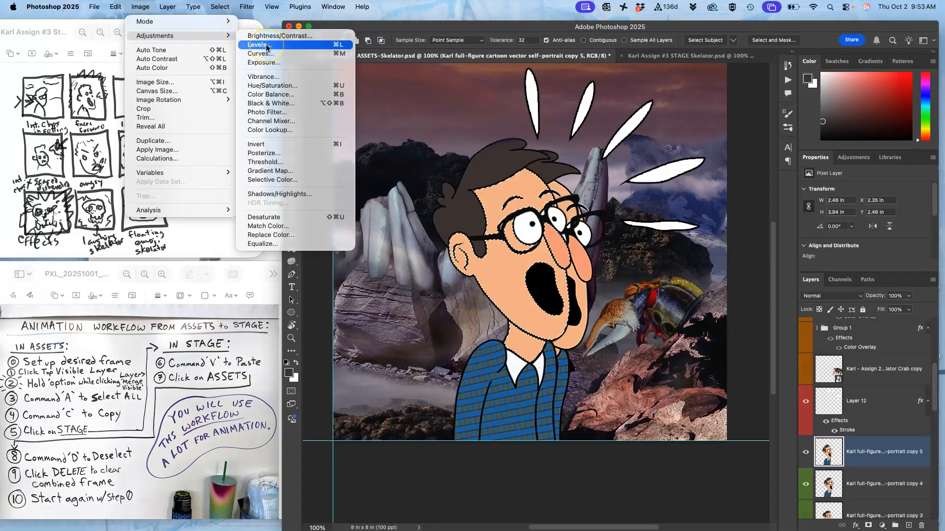
{"action": "left_click", "coordinate": [271, 86]}
{"action": "left_click_drag", "start_coordinate": [688, 212], "coordinate": [692, 213]}
{"action": "left_click_drag", "start_coordinate": [686, 256], "coordinate": [692, 257]}
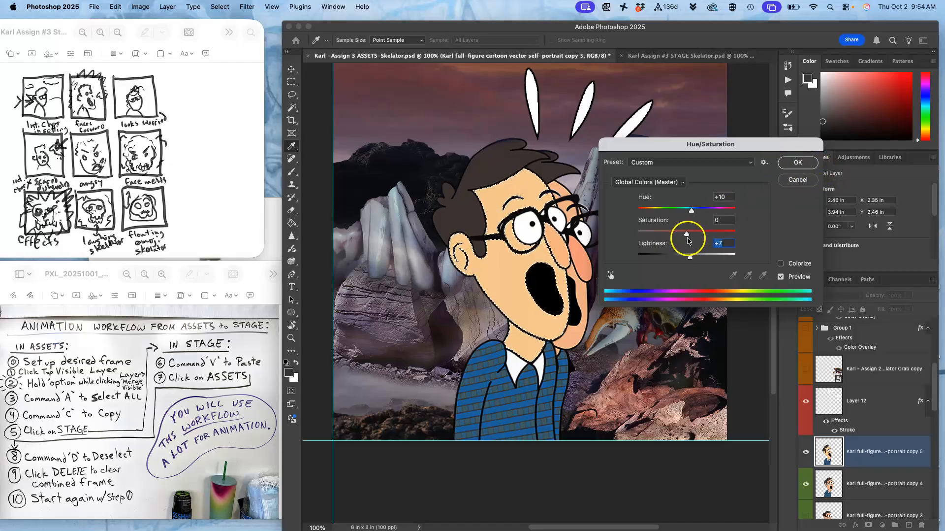
{"action": "left_click_drag", "start_coordinate": [687, 235], "coordinate": [681, 235]}
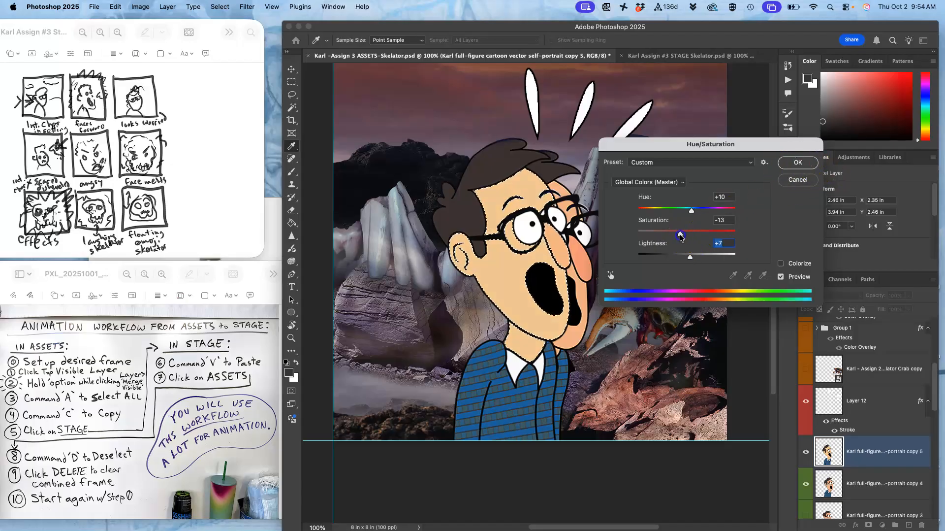
{"action": "left_click", "coordinate": [798, 164]}
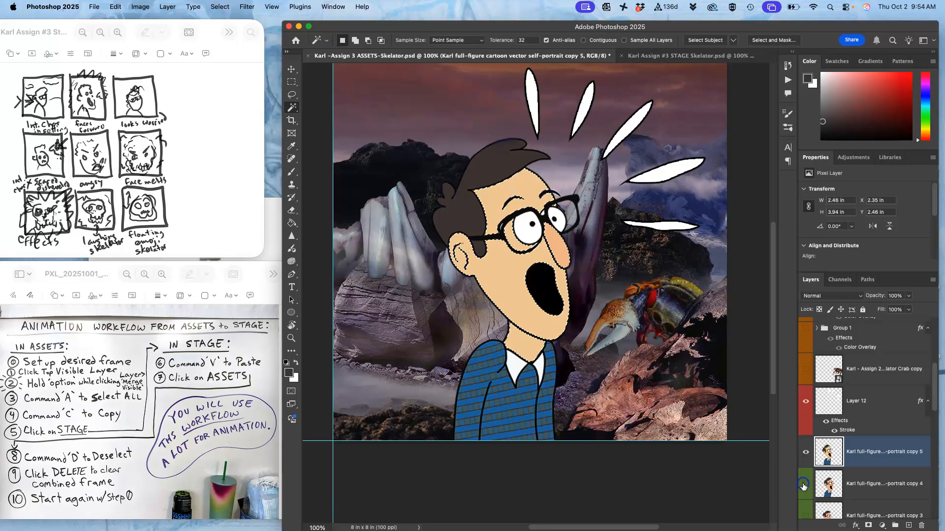
Step: Select the wood-9616079 layer in the Setting group with the active selection cleared, and switch to the Move tool
{"action": "scroll", "coordinate": [826, 448], "scroll_direction": "down", "scroll_amount": 1}
{"action": "scroll", "coordinate": [826, 448], "scroll_direction": "down", "scroll_amount": 5}
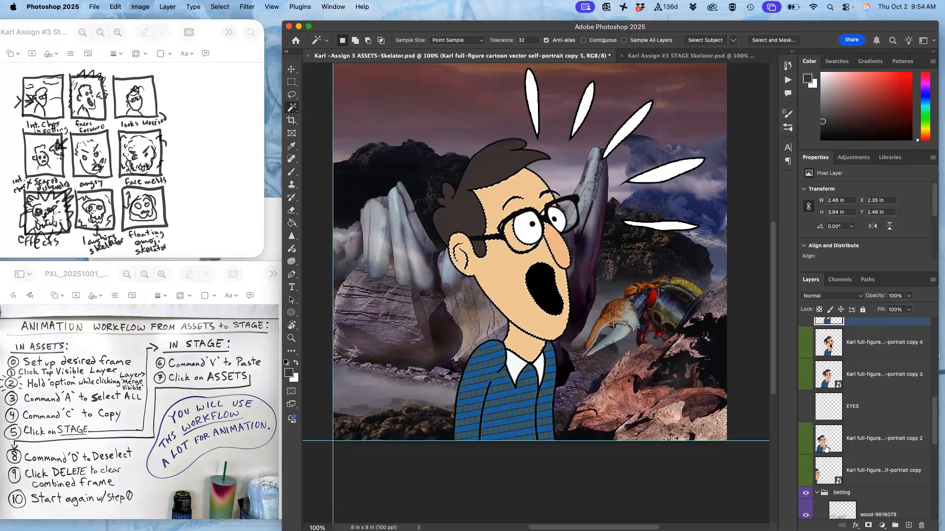
{"action": "scroll", "coordinate": [826, 448], "scroll_direction": "down", "scroll_amount": 4}
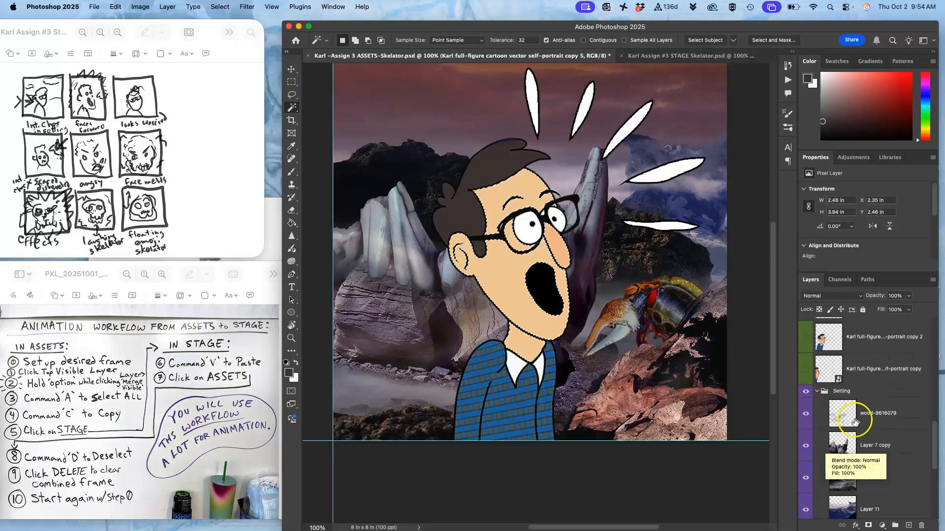
{"action": "left_click", "coordinate": [855, 421]}
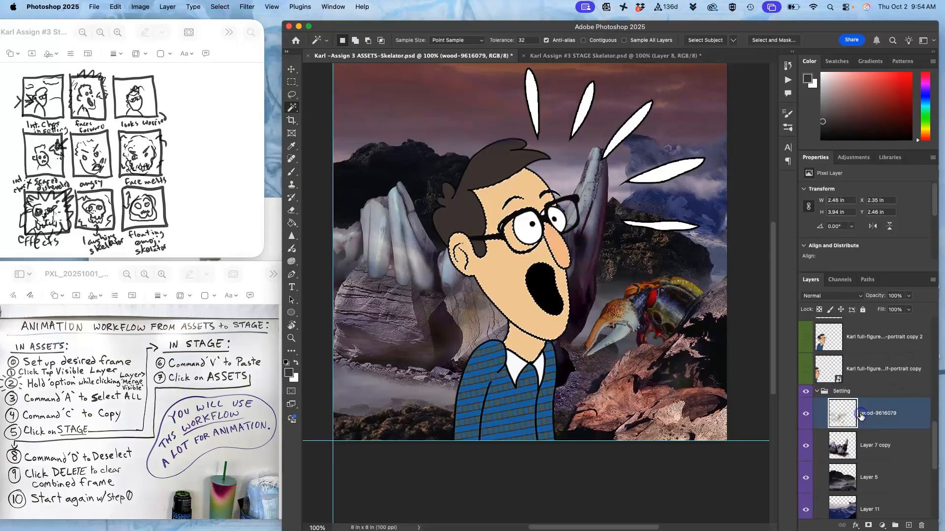
{"action": "left_click", "coordinate": [431, 291]}
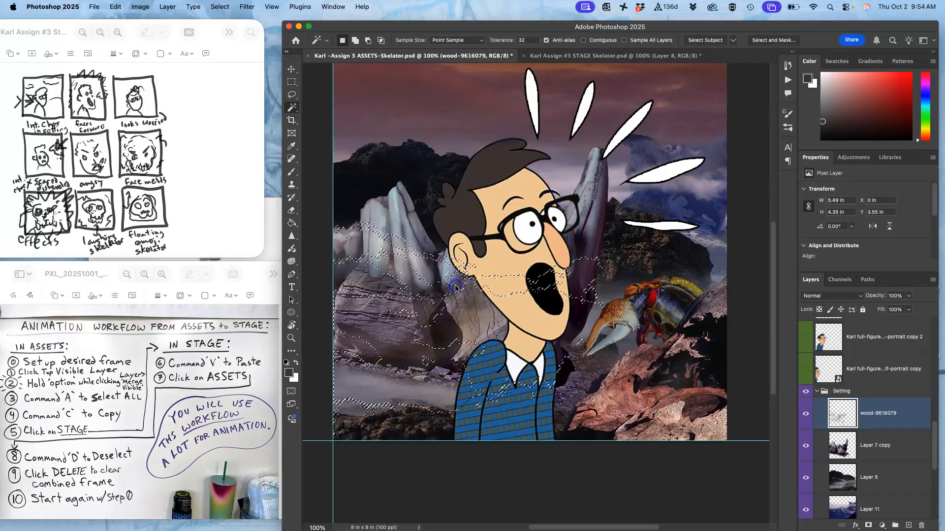
{"action": "left_click", "coordinate": [732, 371]}
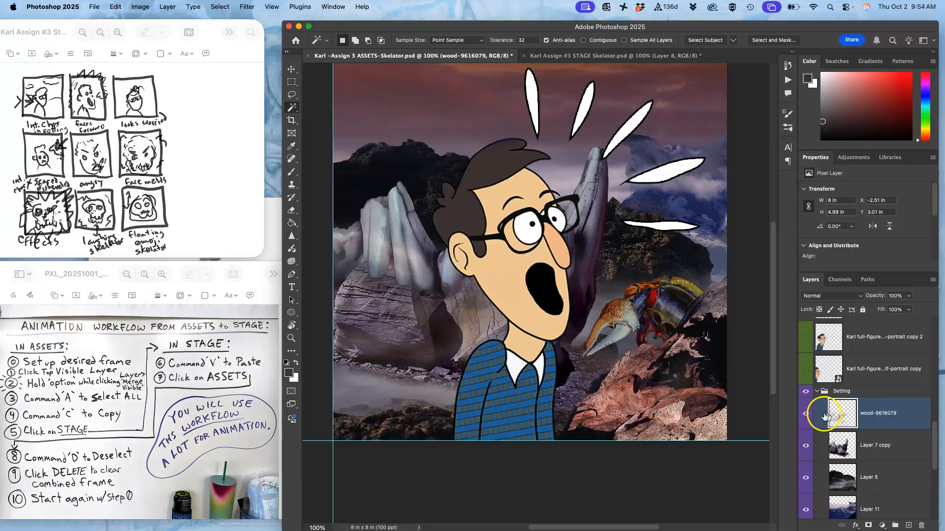
{"action": "left_click", "coordinate": [291, 69]}
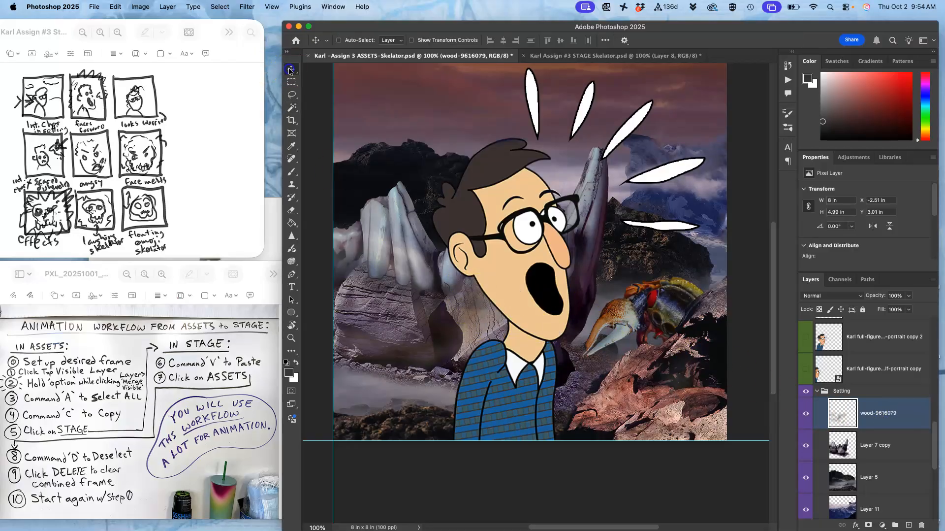